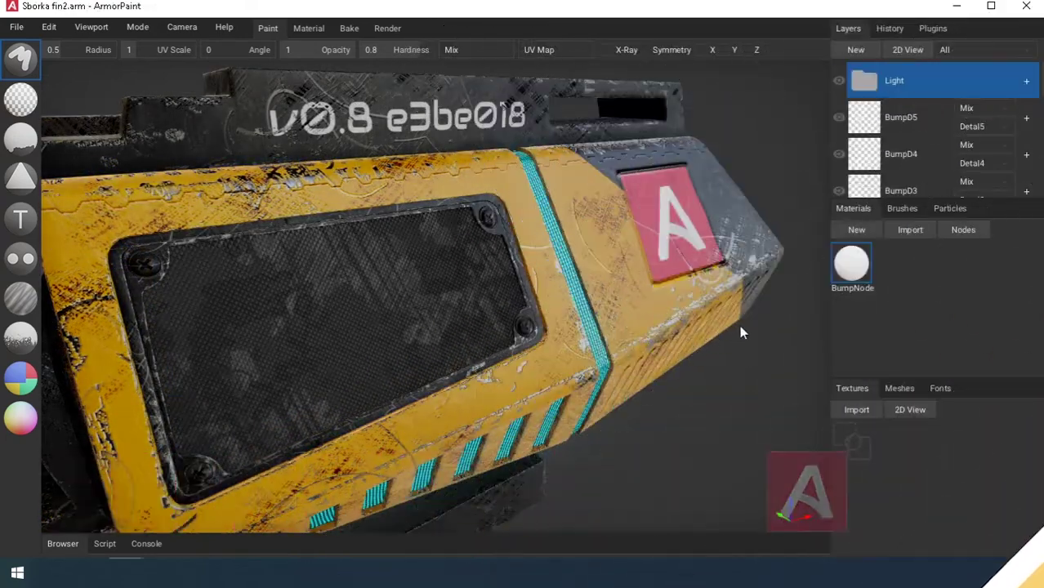
{"action": "middle_click_drag", "start_coordinate": [597, 318], "coordinate": [817, 301], "text": "shift"}
{"action": "right_click_drag", "start_coordinate": [668, 316], "coordinate": [540, 354]}
{"action": "scroll", "coordinate": [541, 354], "scroll_direction": "down", "scroll_amount": 3}
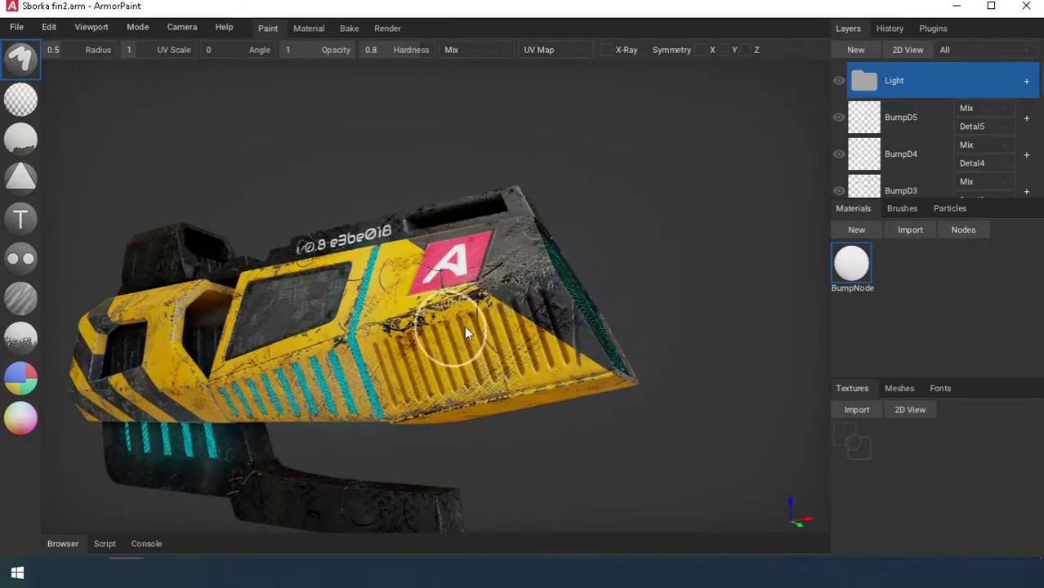
{"action": "right_click_drag", "start_coordinate": [464, 332], "coordinate": [655, 329]}
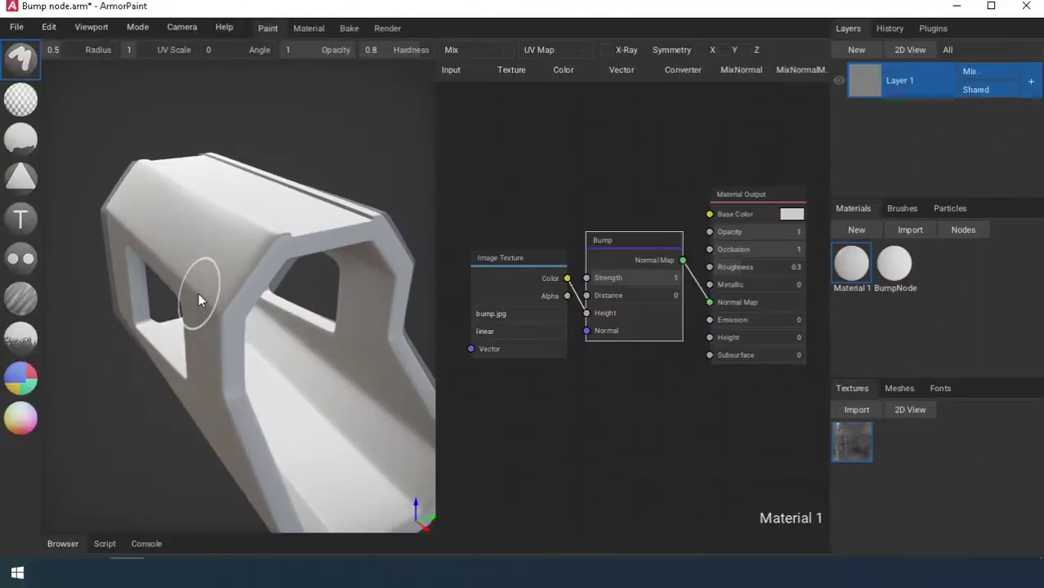
Apply Material 1 to the white model as a new fill layer
{"action": "right_click_drag", "start_coordinate": [198, 296], "coordinate": [384, 288]}
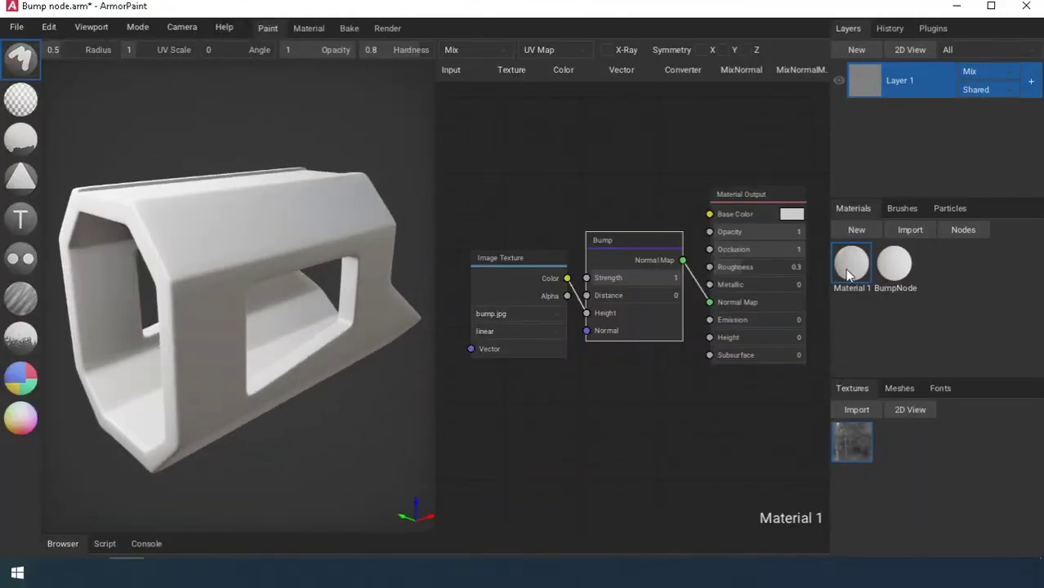
{"action": "left_click_drag", "start_coordinate": [854, 276], "coordinate": [229, 246]}
{"action": "right_click_drag", "start_coordinate": [229, 246], "coordinate": [198, 269]}
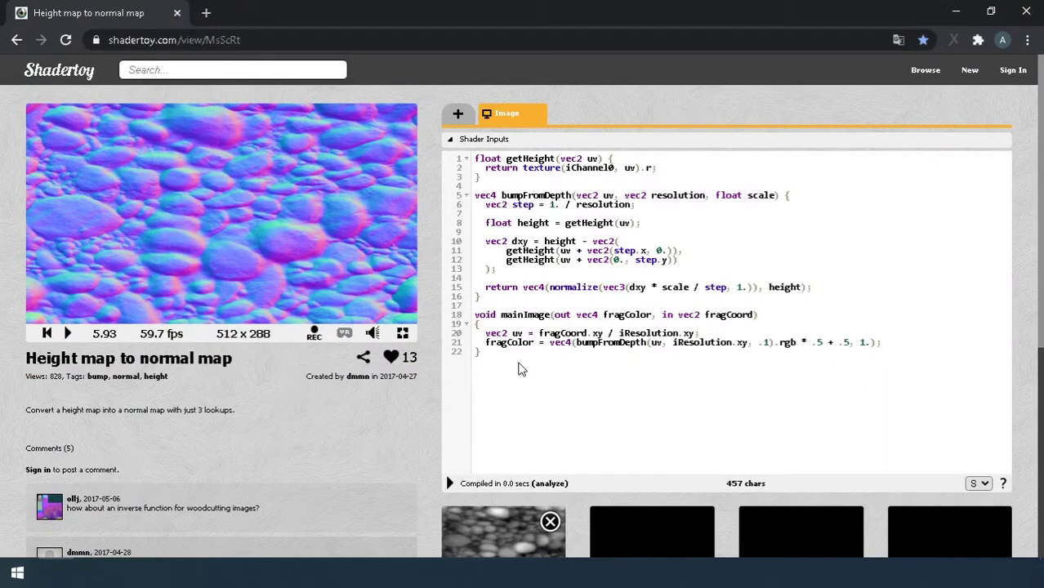
Examine the height-difference lines of the bumpFromDepth function on Shadertoy, and view the textured hand model in ArmorPaint up close
{"action": "left_click_drag", "start_coordinate": [678, 259], "coordinate": [471, 246]}
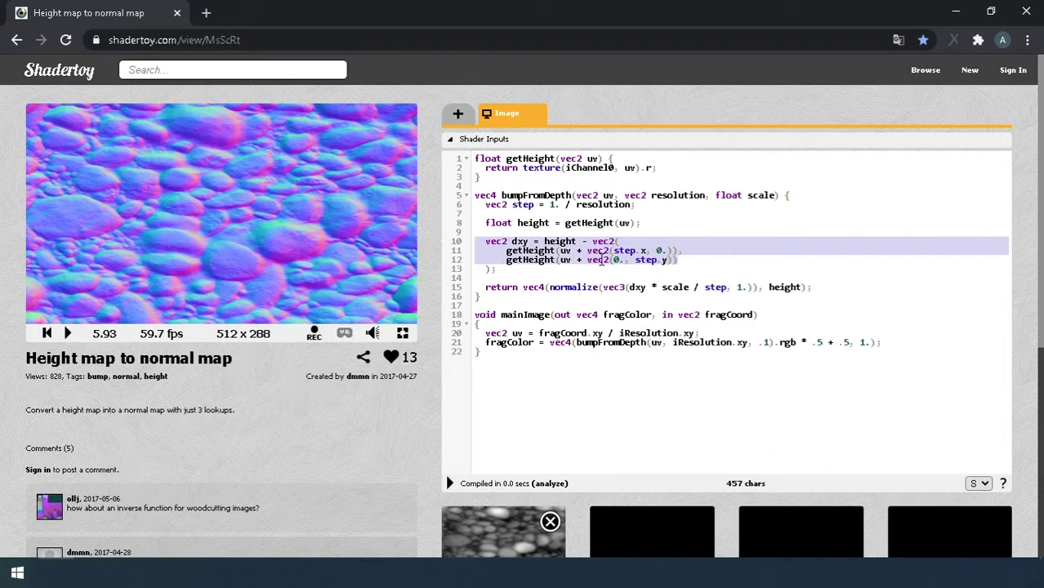
{"action": "scroll", "coordinate": [387, 337], "scroll_direction": "up", "scroll_amount": 5}
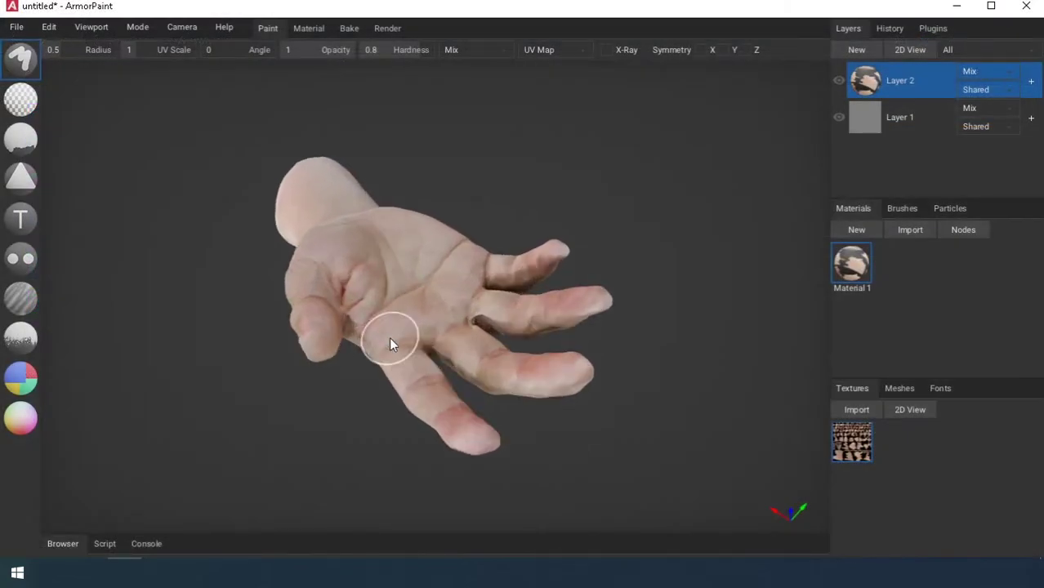
{"action": "scroll", "coordinate": [390, 337], "scroll_direction": "up", "scroll_amount": 3}
{"action": "scroll", "coordinate": [394, 336], "scroll_direction": "down", "scroll_amount": 2}
{"action": "right_click_drag", "start_coordinate": [394, 336], "coordinate": [463, 347]}
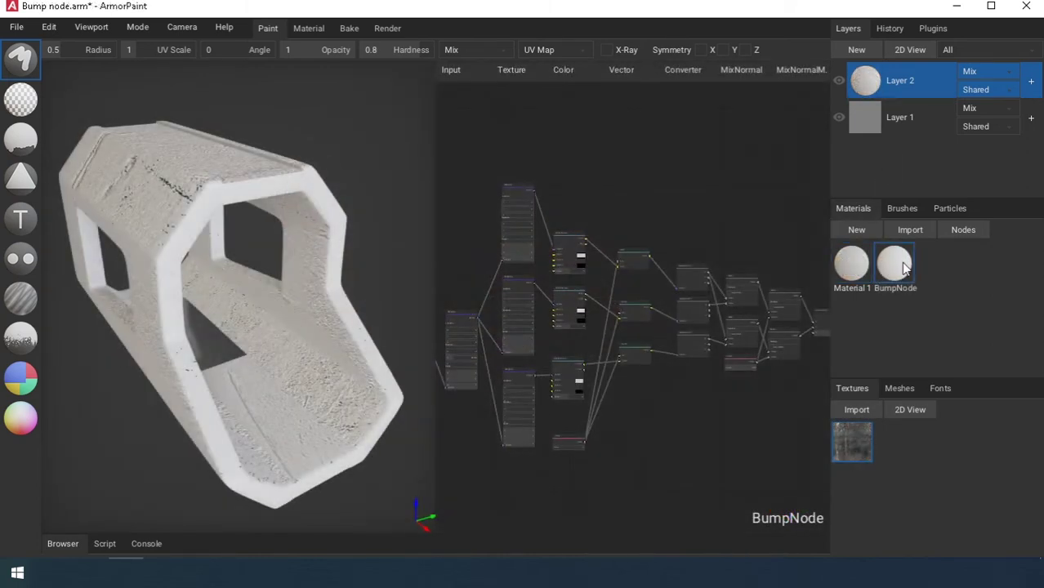
Examine the bump.jpg texture in the 2D view and close that view again
{"action": "double_click", "coordinate": [859, 449]}
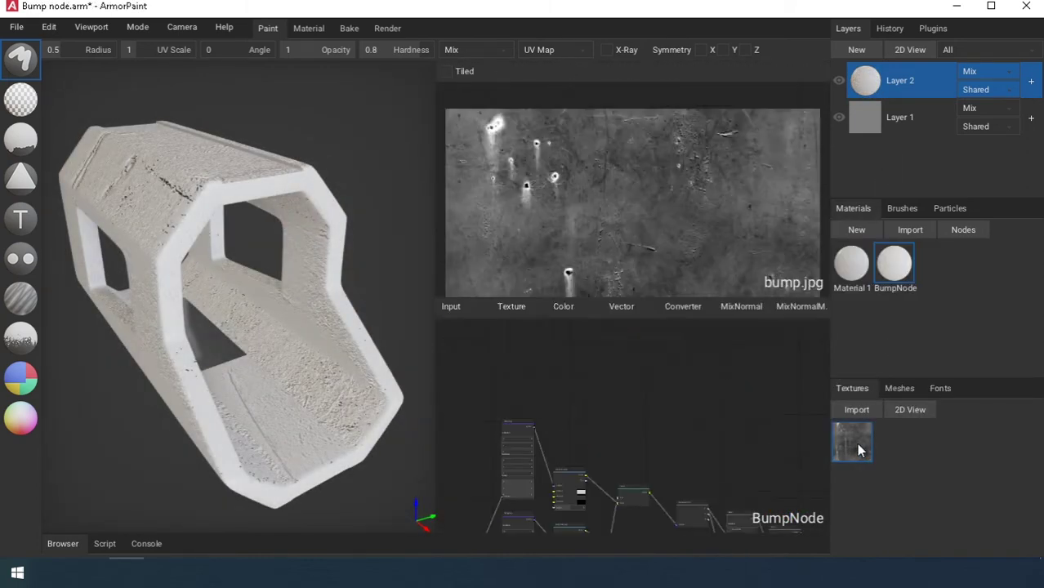
{"action": "right_click_drag", "start_coordinate": [589, 276], "coordinate": [615, 249]}
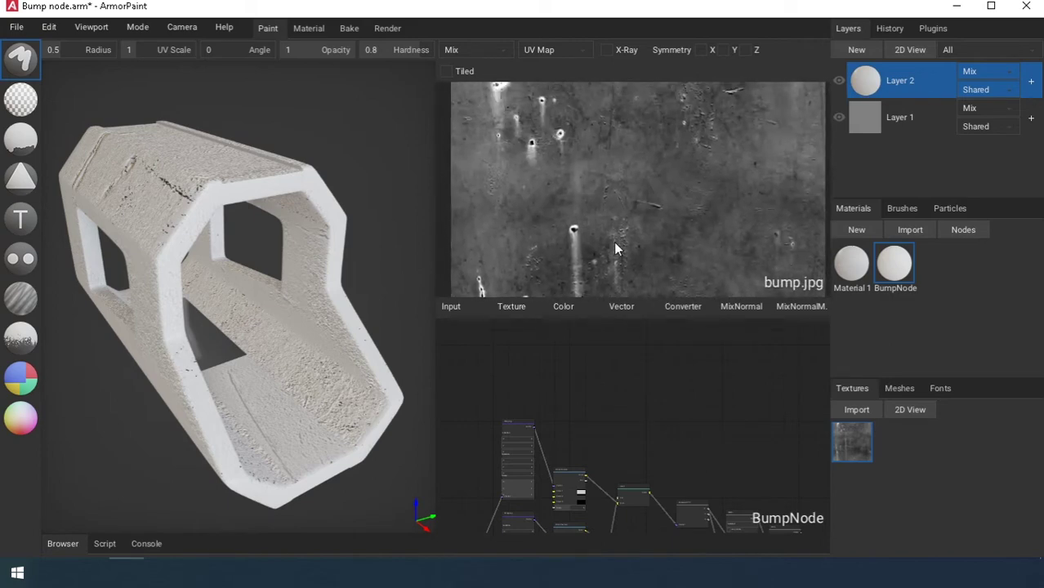
{"action": "double_click", "coordinate": [865, 447]}
Delete the three Brick Texture nodes from the BumpNode material
{"action": "right_click_drag", "start_coordinate": [625, 379], "coordinate": [633, 362]}
{"action": "scroll", "coordinate": [589, 289], "scroll_direction": "up", "scroll_amount": 1}
{"action": "scroll", "coordinate": [572, 184], "scroll_direction": "up", "scroll_amount": 1}
{"action": "right_click_drag", "start_coordinate": [566, 175], "coordinate": [646, 140]}
{"action": "left_click_drag", "start_coordinate": [633, 126], "coordinate": [642, 420]}
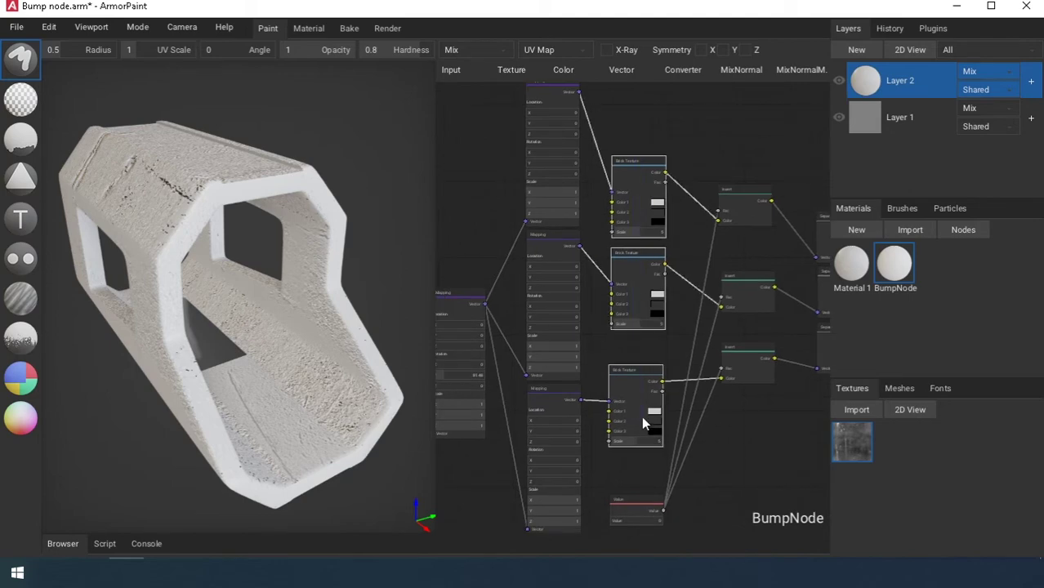
{"action": "key", "text": "Delete"}
Add bump.jpg to the node graph as an Image Texture and link the first Mapping node's vector to it
{"action": "left_click_drag", "start_coordinate": [851, 442], "coordinate": [632, 196]}
{"action": "right_click_drag", "start_coordinate": [582, 100], "coordinate": [595, 135]}
{"action": "left_click_drag", "start_coordinate": [625, 248], "coordinate": [645, 279]}
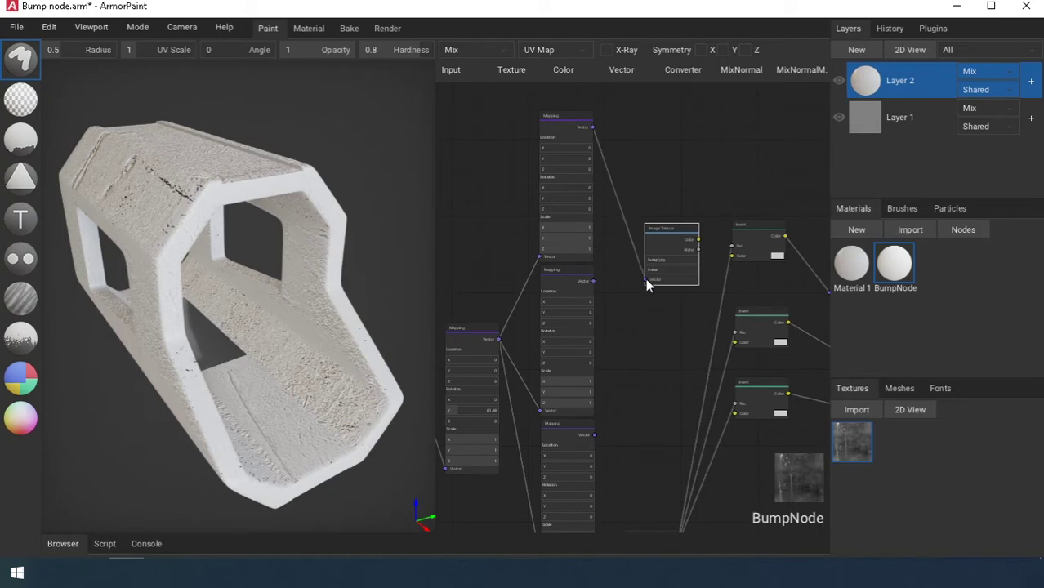
{"action": "middle_click_drag", "start_coordinate": [646, 279], "coordinate": [622, 252]}
{"action": "scroll", "coordinate": [646, 236], "scroll_direction": "up", "scroll_amount": 3}
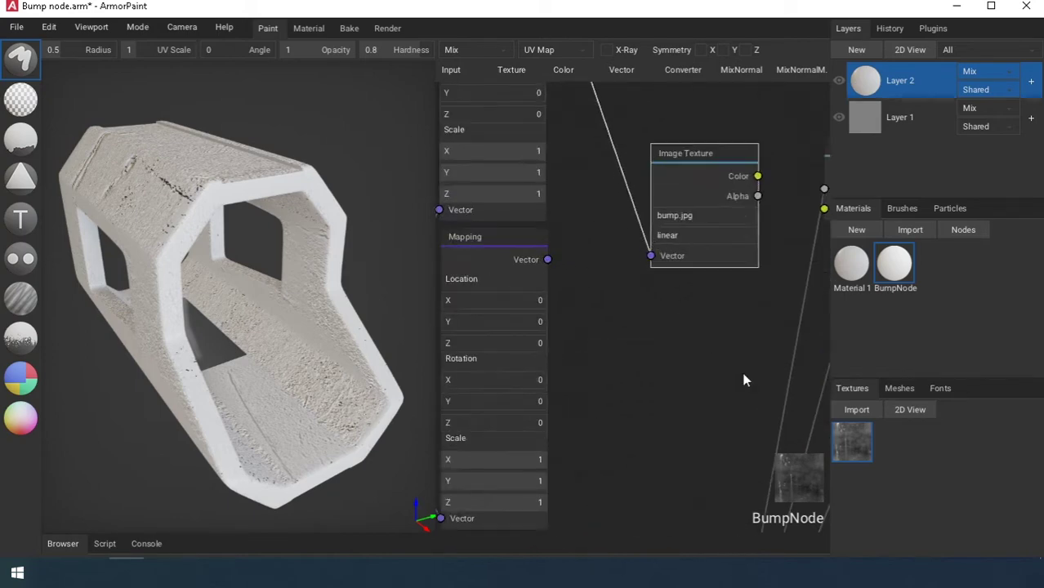
Duplicate the bump.jpg Image Texture node twice and place the copies beneath the original
{"action": "scroll", "coordinate": [704, 383], "scroll_direction": "down", "scroll_amount": 1}
{"action": "scroll", "coordinate": [601, 333], "scroll_direction": "down", "scroll_amount": 1}
{"action": "middle_click_drag", "start_coordinate": [601, 333], "coordinate": [603, 273]}
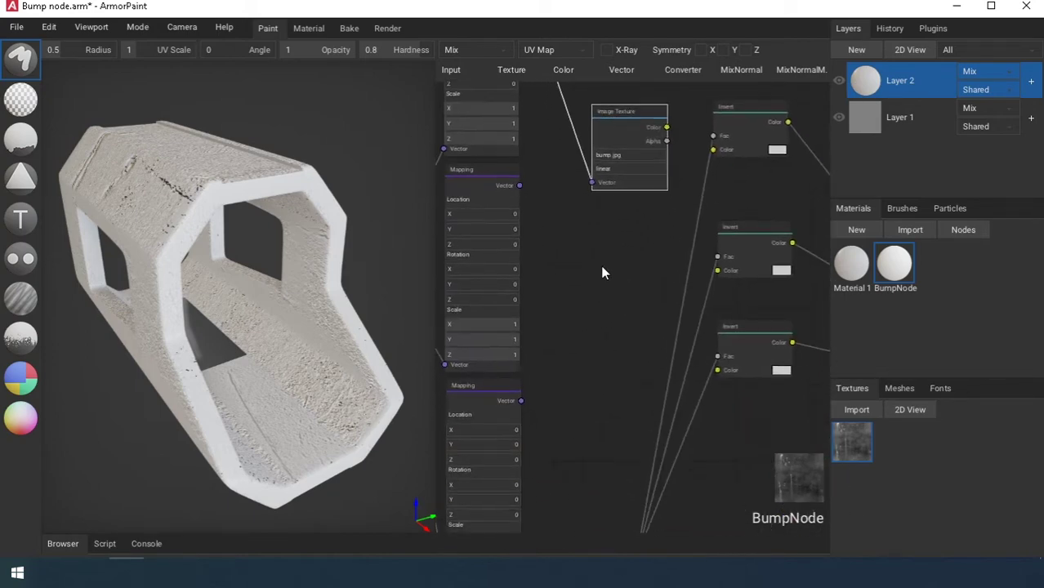
{"action": "left_click_drag", "start_coordinate": [623, 126], "coordinate": [590, 250]}
{"action": "middle_click_drag", "start_coordinate": [599, 277], "coordinate": [620, 207]}
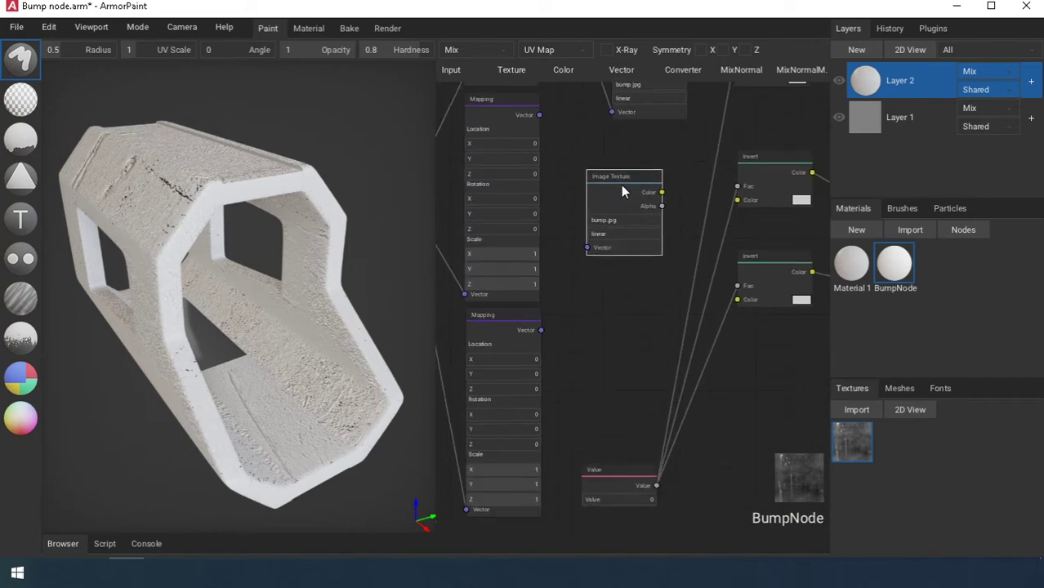
{"action": "key", "text": "ctrl+c"}
{"action": "key", "text": "ctrl+v"}
{"action": "left_click_drag", "start_coordinate": [620, 188], "coordinate": [615, 283]}
{"action": "middle_click_drag", "start_coordinate": [559, 361], "coordinate": [557, 409]}
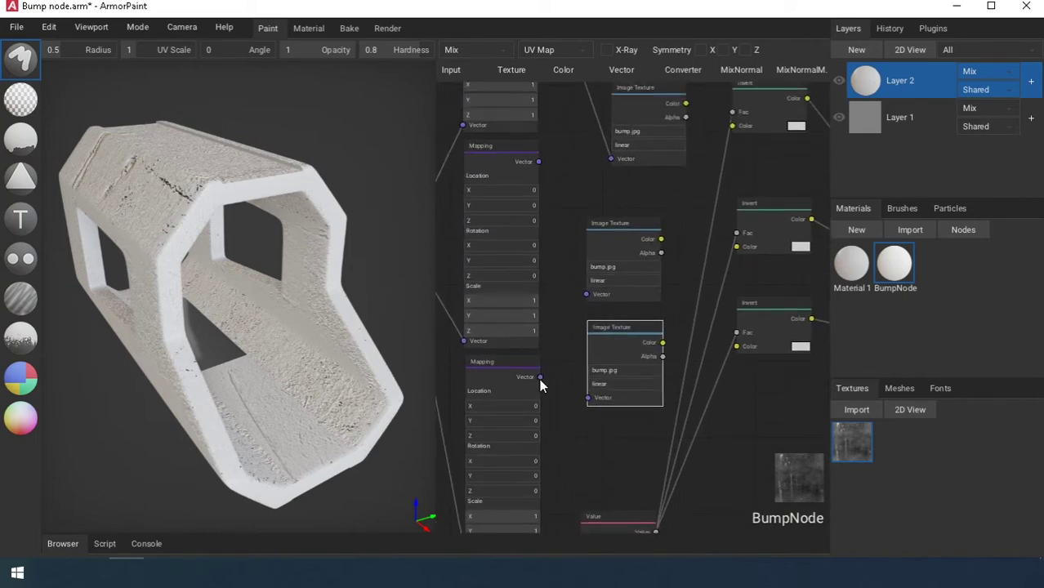
Connect the second and third Mapping nodes' vectors to the two duplicated Image Texture nodes
{"action": "middle_click_drag", "start_coordinate": [581, 169], "coordinate": [547, 210]}
{"action": "left_click_drag", "start_coordinate": [537, 218], "coordinate": [564, 322]}
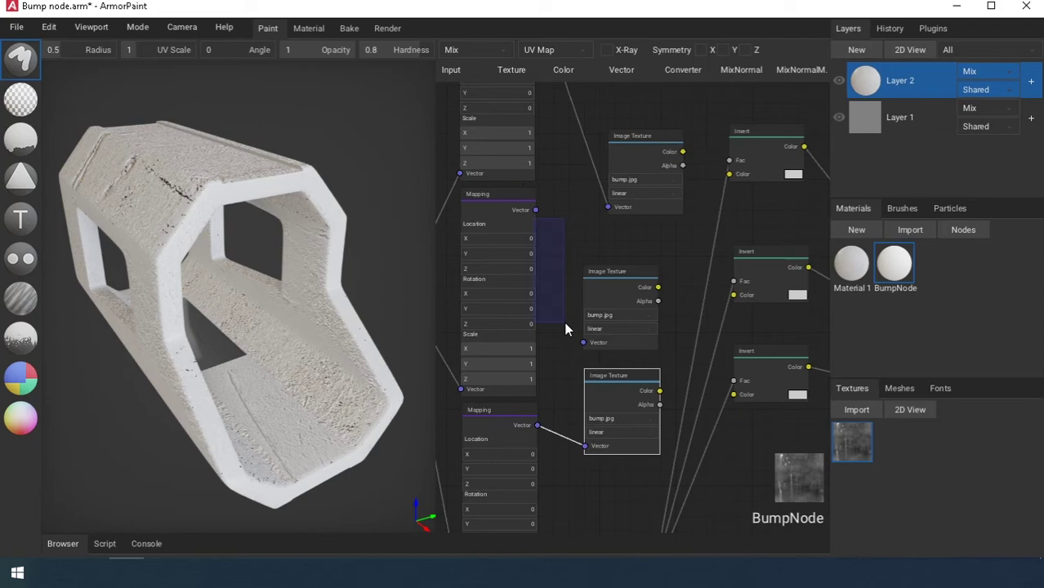
{"action": "left_click_drag", "start_coordinate": [564, 285], "coordinate": [535, 221]}
{"action": "left_click_drag", "start_coordinate": [579, 334], "coordinate": [581, 337]}
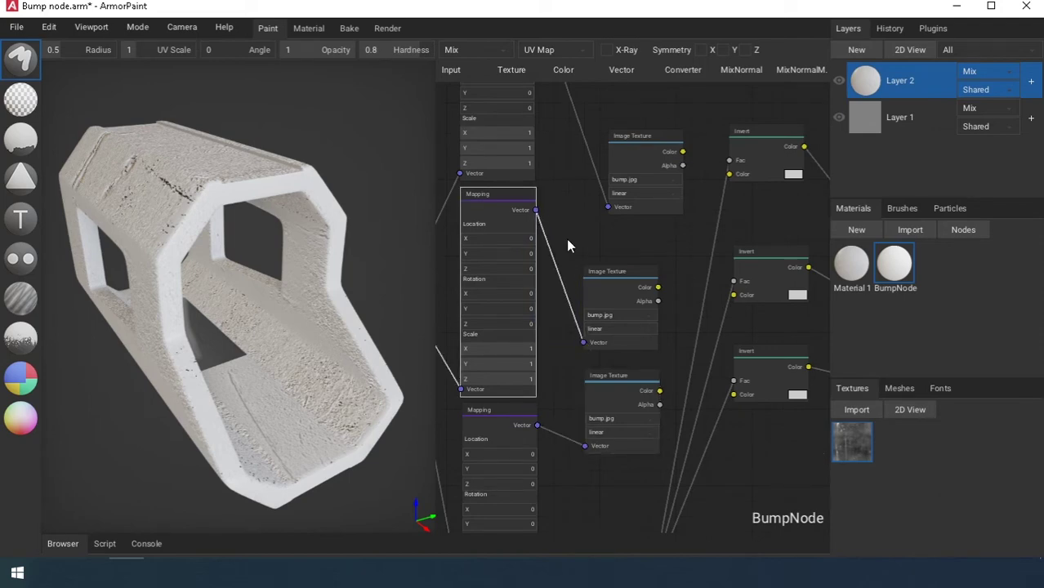
Connect the color output of each of the three Image Texture nodes to the color input of its matching Invert node
{"action": "middle_click_drag", "start_coordinate": [578, 169], "coordinate": [590, 293]}
{"action": "middle_click_drag", "start_coordinate": [703, 290], "coordinate": [647, 245]}
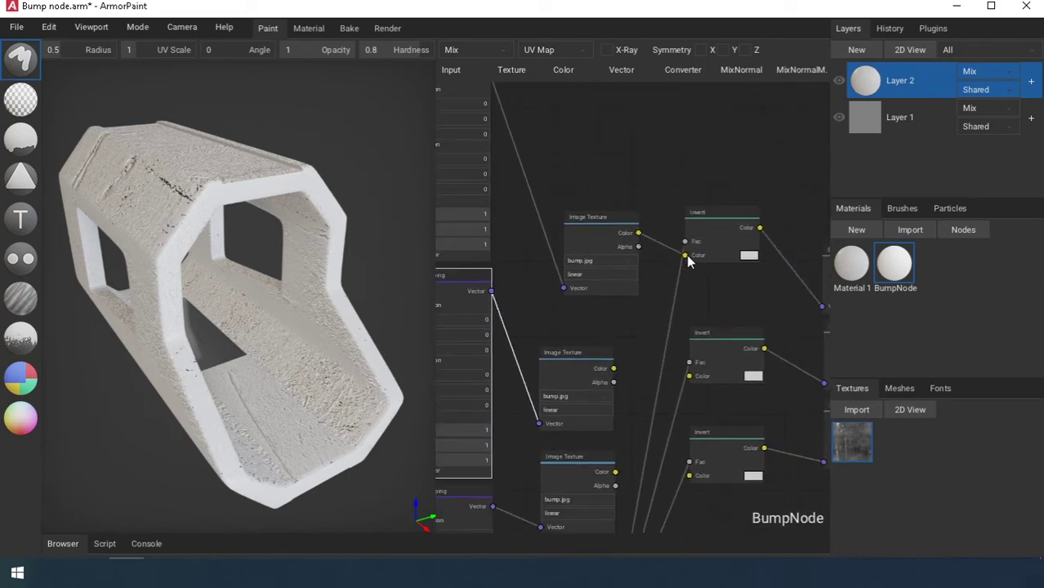
{"action": "left_click_drag", "start_coordinate": [686, 255], "coordinate": [686, 256]}
{"action": "middle_click_drag", "start_coordinate": [634, 391], "coordinate": [625, 313]}
{"action": "left_click_drag", "start_coordinate": [676, 299], "coordinate": [679, 299]}
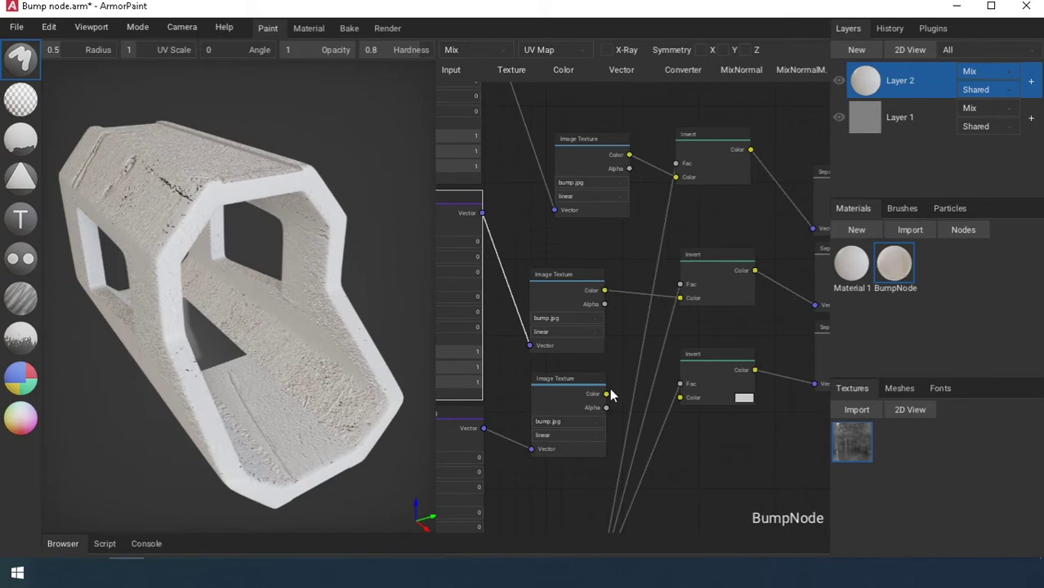
{"action": "left_click_drag", "start_coordinate": [667, 396], "coordinate": [680, 397]}
Look over the Separate XYZ and Math nodes and apply the BumpNode material to the model as a new fill layer
{"action": "middle_click_drag", "start_coordinate": [720, 418], "coordinate": [563, 398]}
{"action": "scroll", "coordinate": [621, 408], "scroll_direction": "down", "scroll_amount": 1}
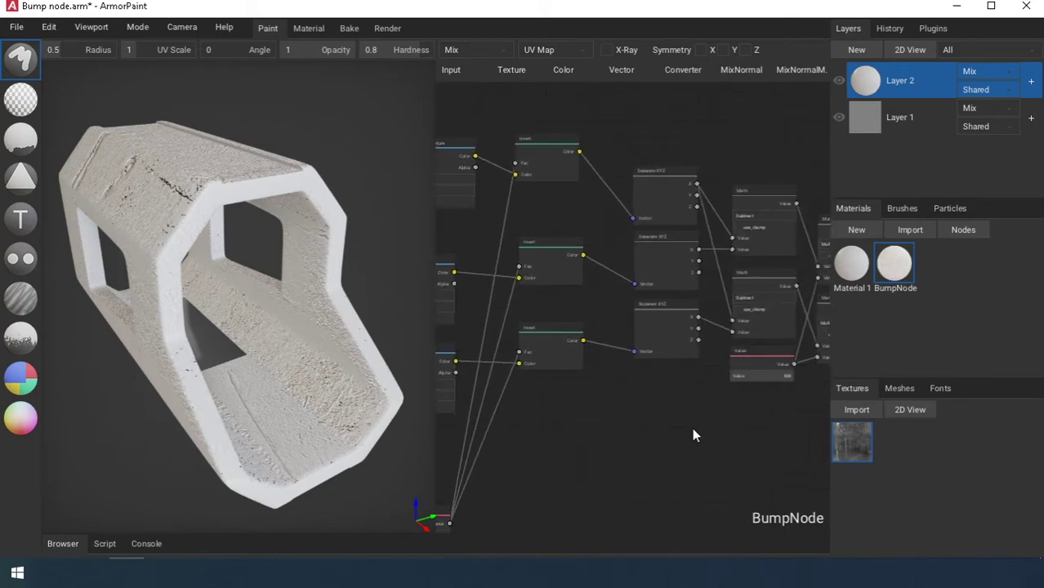
{"action": "middle_click_drag", "start_coordinate": [735, 450], "coordinate": [609, 451]}
{"action": "scroll", "coordinate": [609, 454], "scroll_direction": "up", "scroll_amount": 2}
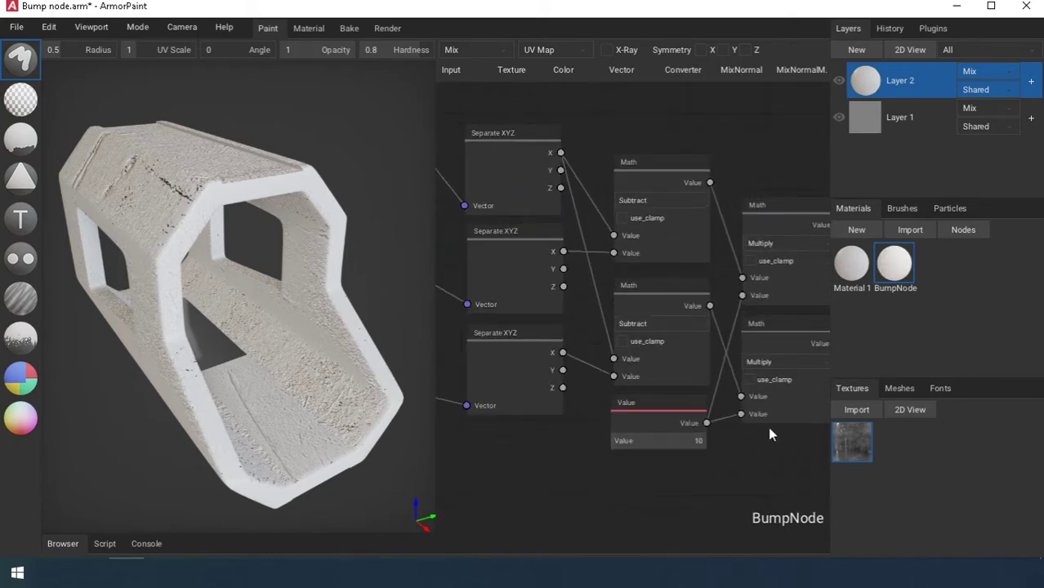
{"action": "middle_click_drag", "start_coordinate": [731, 482], "coordinate": [707, 483]}
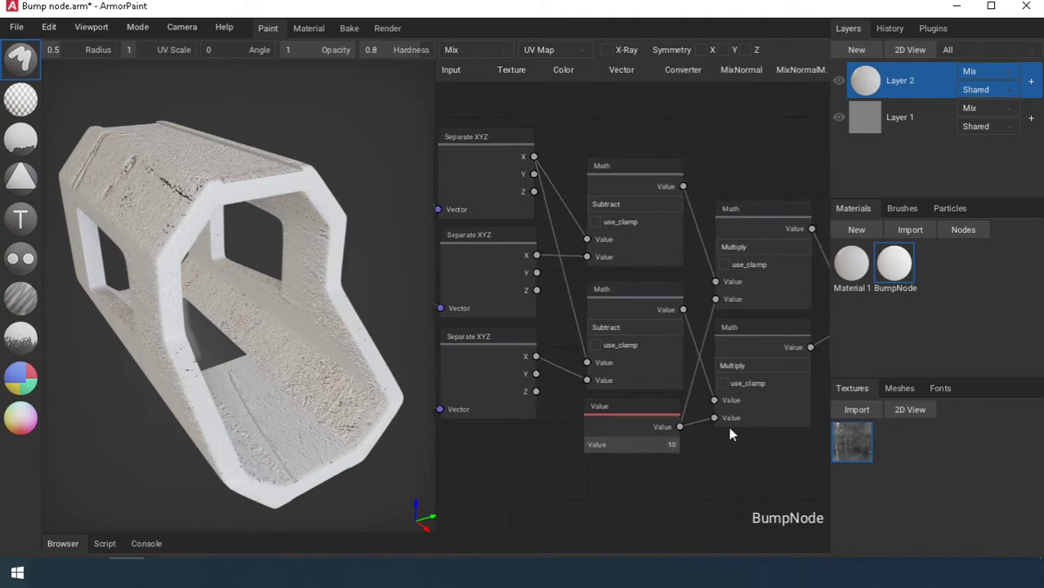
{"action": "scroll", "coordinate": [729, 426], "scroll_direction": "down", "scroll_amount": 5}
{"action": "left_click_drag", "start_coordinate": [898, 270], "coordinate": [273, 322]}
{"action": "right_click_drag", "start_coordinate": [130, 276], "coordinate": [320, 303]}
Increase the Value node that drives the Fac inputs of the three Invert nodes
{"action": "scroll", "coordinate": [578, 422], "scroll_direction": "up", "scroll_amount": 4}
{"action": "middle_click_drag", "start_coordinate": [578, 430], "coordinate": [714, 286]}
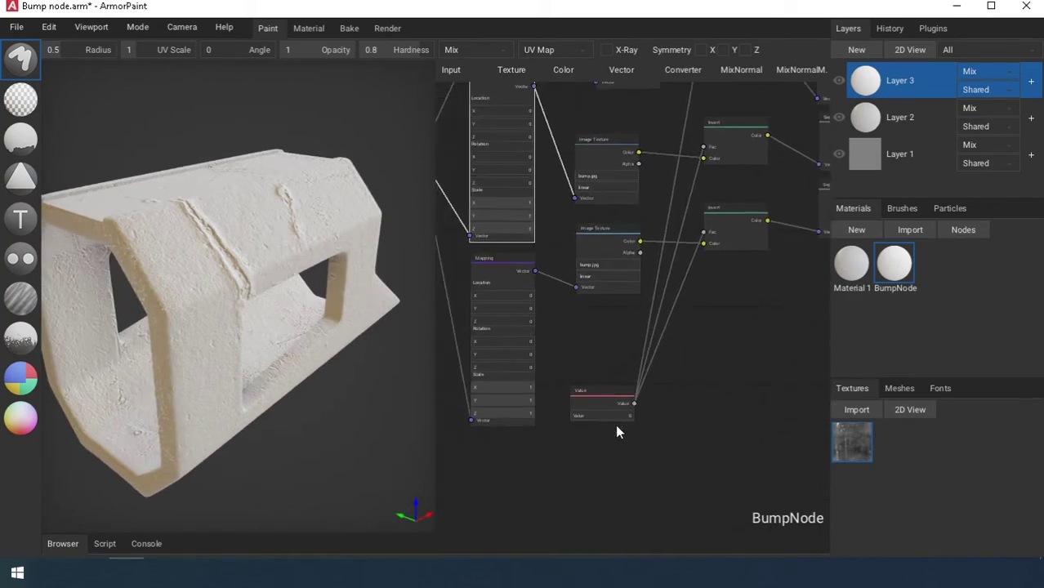
{"action": "left_click_drag", "start_coordinate": [630, 415], "coordinate": [639, 415]}
{"action": "right_click_drag", "start_coordinate": [404, 282], "coordinate": [270, 261]}
Hide the node editor and toggle Layer 3's visibility to compare the two bump results on the model
{"action": "key", "text": "Tab"}
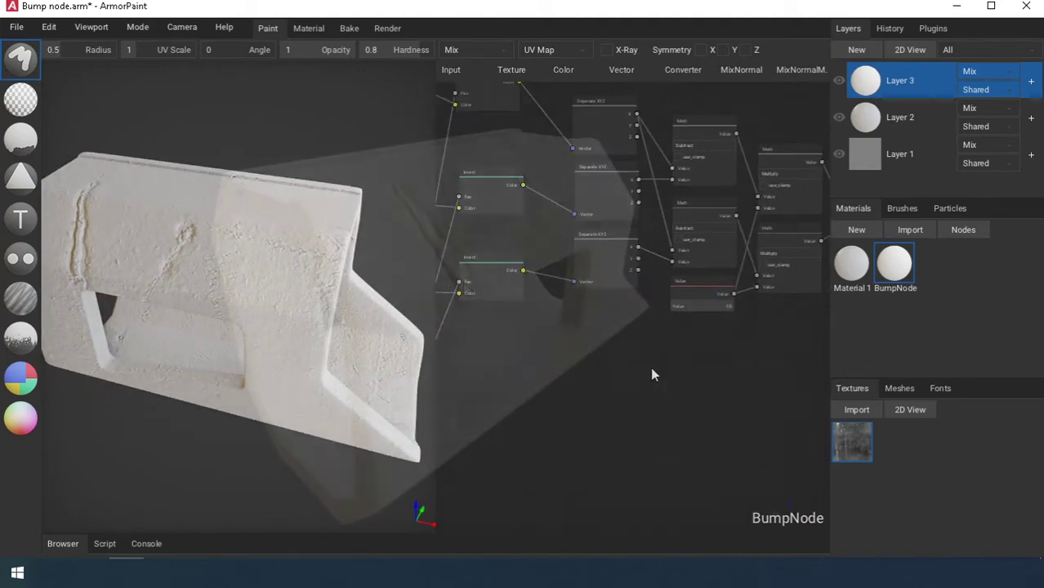
{"action": "right_click_drag", "start_coordinate": [652, 372], "coordinate": [791, 98]}
{"action": "left_click", "coordinate": [839, 82]}
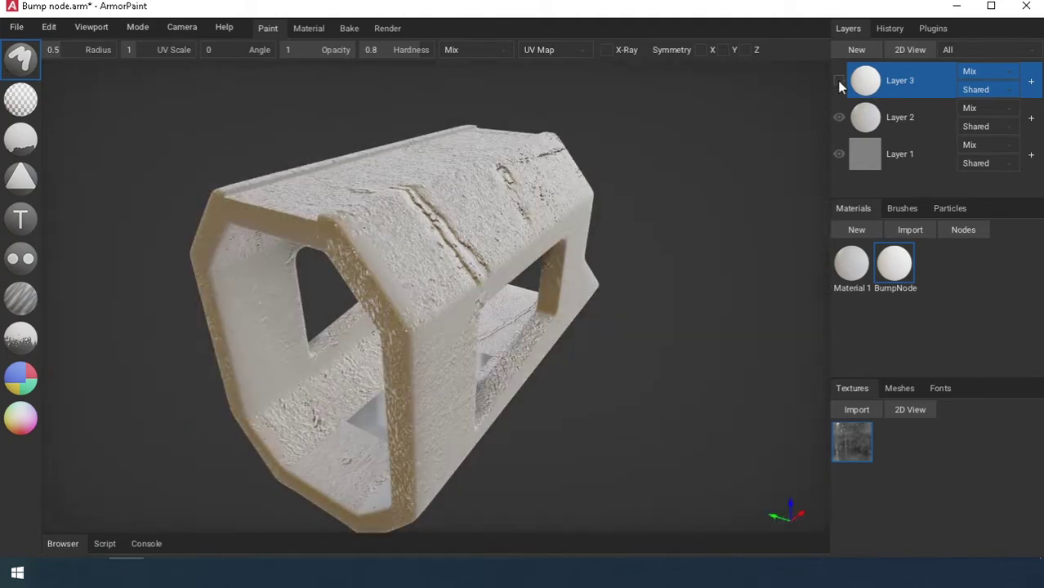
{"action": "left_click", "coordinate": [838, 82]}
{"action": "left_click", "coordinate": [838, 82]}
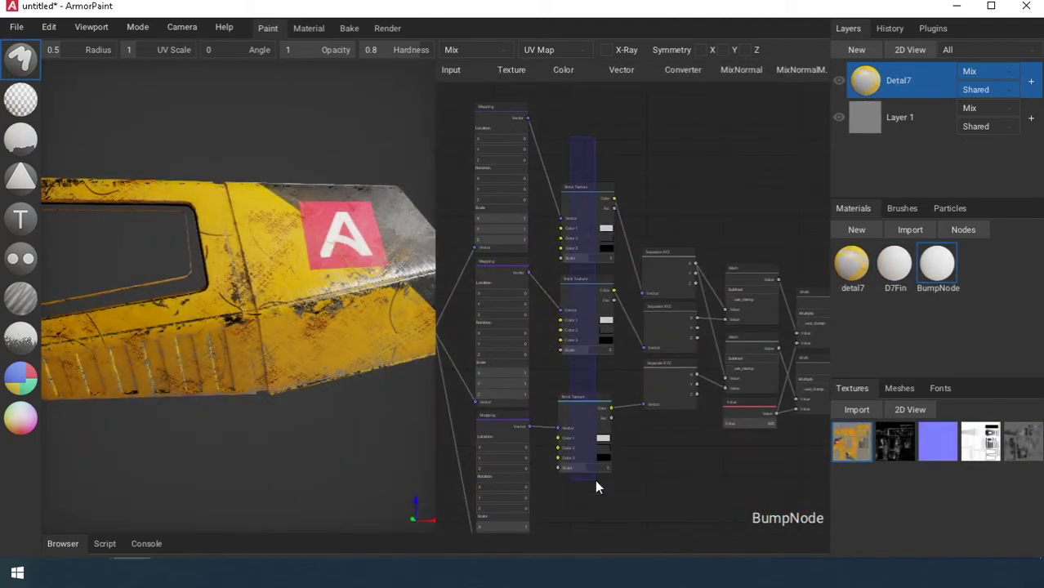
In the Detal7 project's BumpNode material, replace the three Brick Texture nodes with a D7_metal.png Image Texture linked to the first Mapping node
{"action": "left_click_drag", "start_coordinate": [571, 138], "coordinate": [597, 487]}
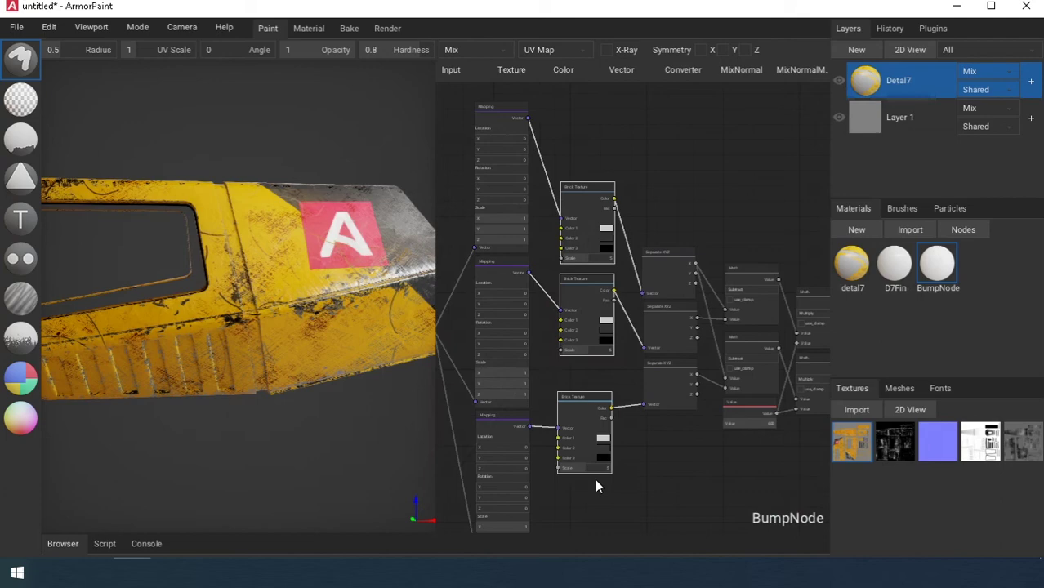
{"action": "key", "text": "Delete"}
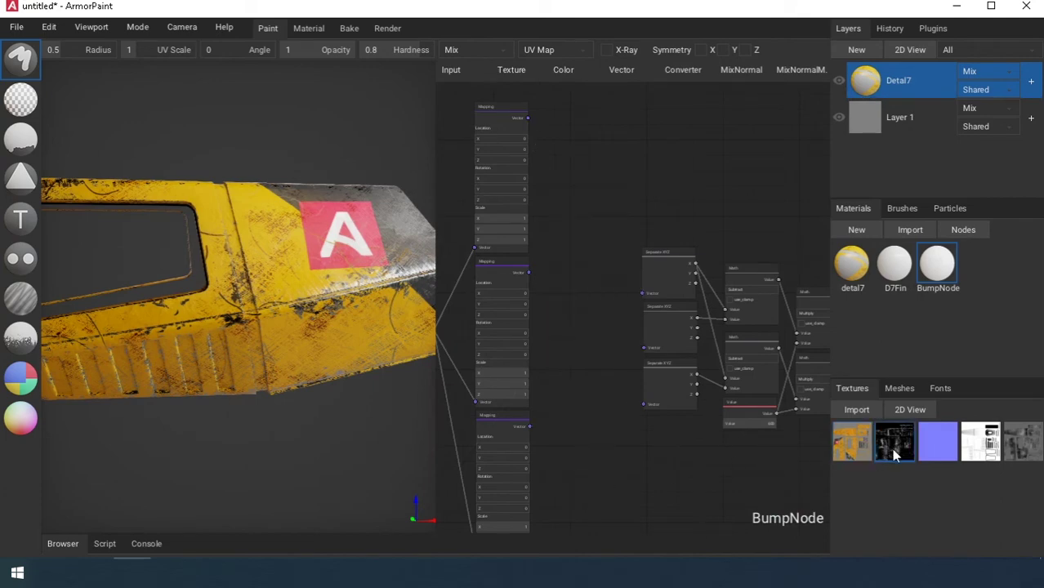
{"action": "left_click_drag", "start_coordinate": [893, 450], "coordinate": [589, 250]}
{"action": "scroll", "coordinate": [590, 250], "scroll_direction": "up", "scroll_amount": 5}
{"action": "right_click_drag", "start_coordinate": [589, 250], "coordinate": [641, 354]}
{"action": "left_click_drag", "start_coordinate": [641, 354], "coordinate": [569, 261]}
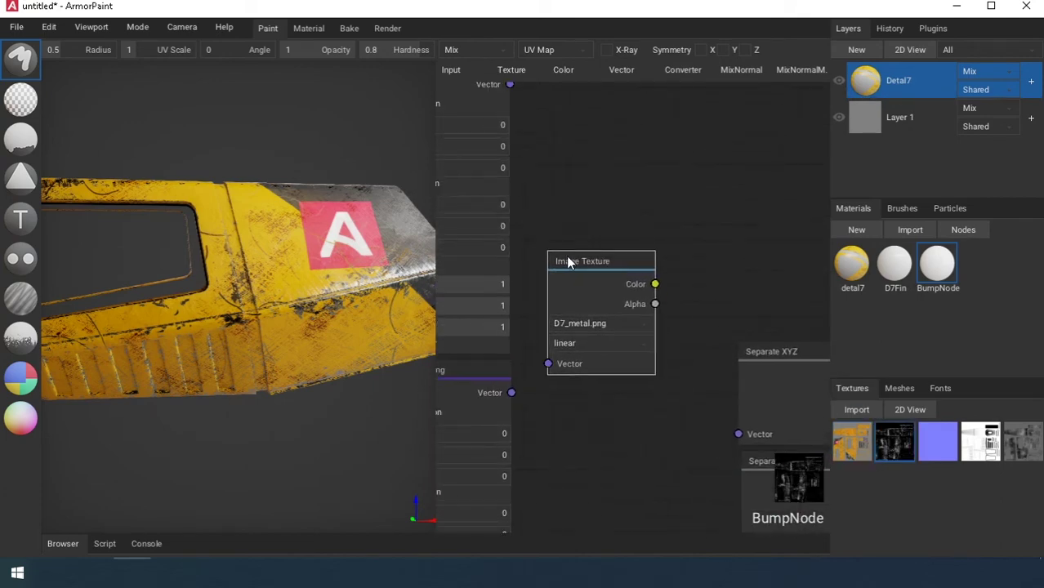
{"action": "right_click_drag", "start_coordinate": [528, 114], "coordinate": [541, 177]}
{"action": "left_click_drag", "start_coordinate": [523, 148], "coordinate": [555, 433]}
{"action": "middle_click_drag", "start_coordinate": [555, 433], "coordinate": [549, 328]}
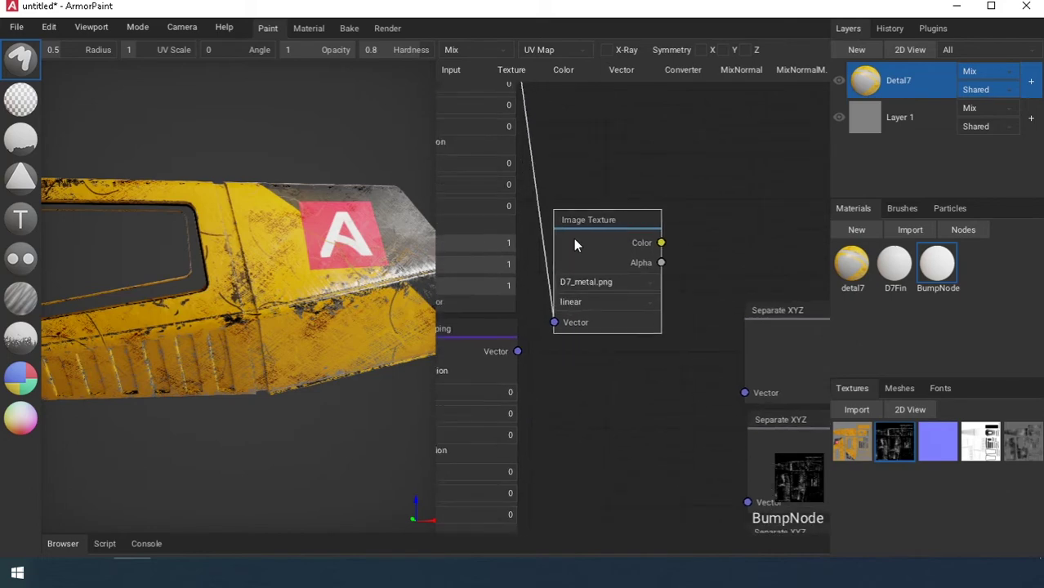
Duplicate the D7_metal.png Image Texture node below the original and link the second Mapping node's vector to the copy
{"action": "key", "text": "ctrl+c"}
{"action": "key", "text": "ctrl+v"}
{"action": "left_click", "coordinate": [590, 481]}
{"action": "left_click_drag", "start_coordinate": [595, 418], "coordinate": [590, 367]}
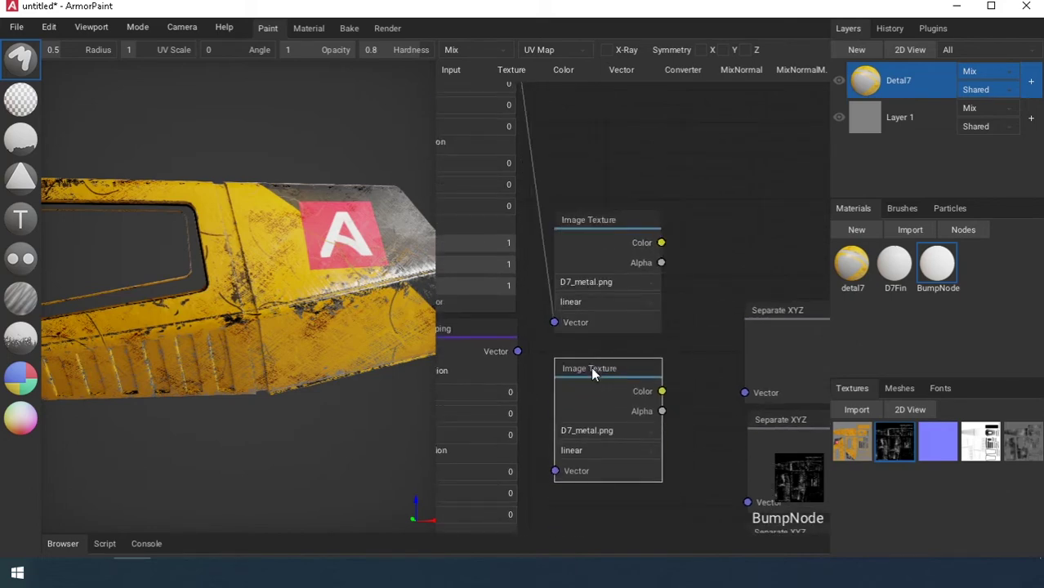
{"action": "middle_click_drag", "start_coordinate": [542, 365], "coordinate": [581, 253]}
{"action": "left_click_drag", "start_coordinate": [582, 336], "coordinate": [594, 359]}
{"action": "left_click", "coordinate": [568, 264]}
{"action": "middle_click_drag", "start_coordinate": [630, 255], "coordinate": [635, 234]}
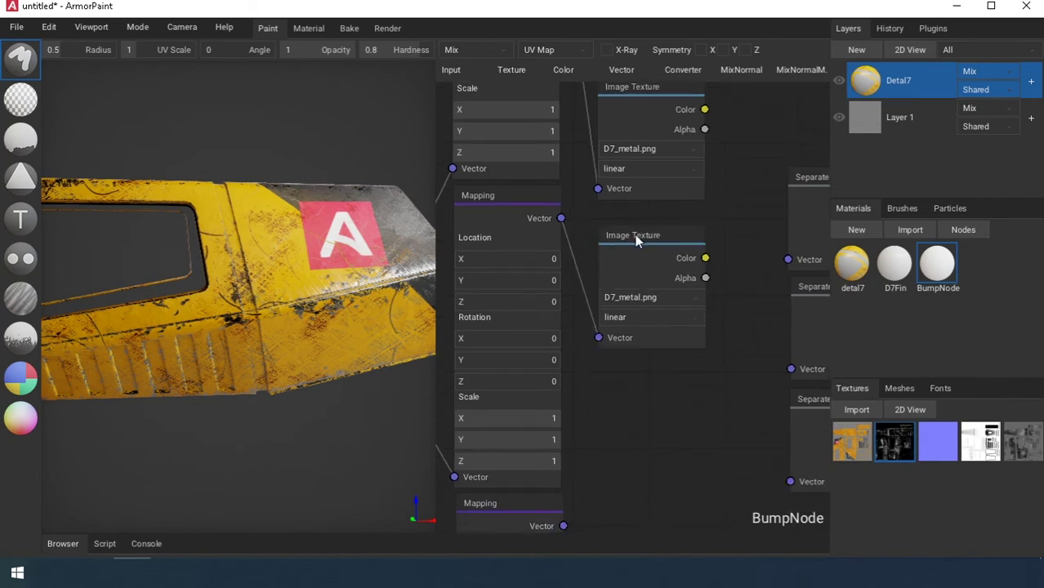
Add a third D7_metal.png Image Texture copy, fed by the third Mapping node and with its color connected to the lowest Separate XYZ node
{"action": "key", "text": "ctrl+c"}
{"action": "key", "text": "ctrl+v"}
{"action": "left_click", "coordinate": [649, 429]}
{"action": "middle_click_drag", "start_coordinate": [641, 432], "coordinate": [645, 353]}
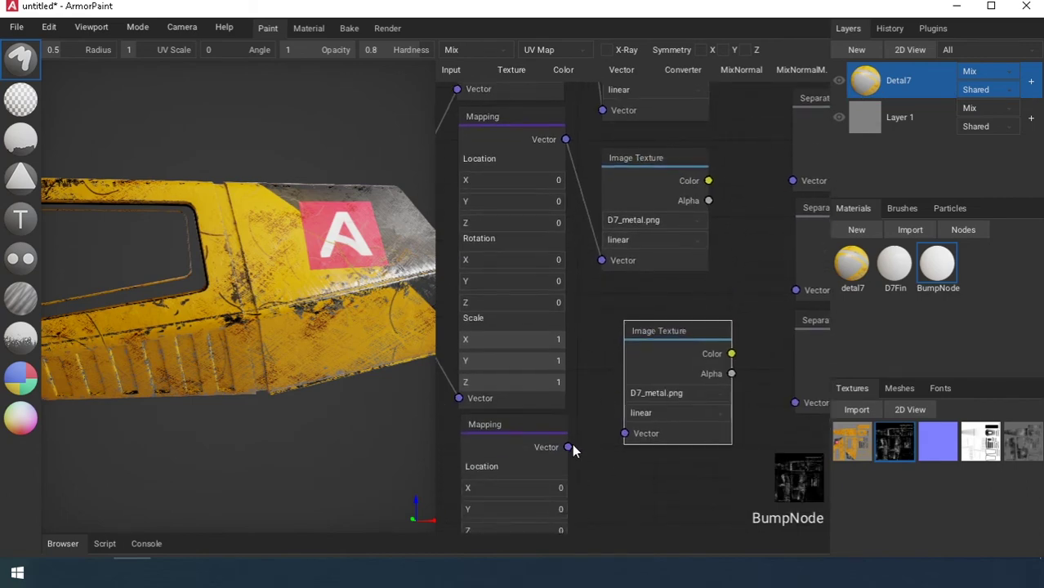
{"action": "middle_click_drag", "start_coordinate": [708, 362], "coordinate": [628, 406]}
{"action": "left_click_drag", "start_coordinate": [698, 456], "coordinate": [715, 447]}
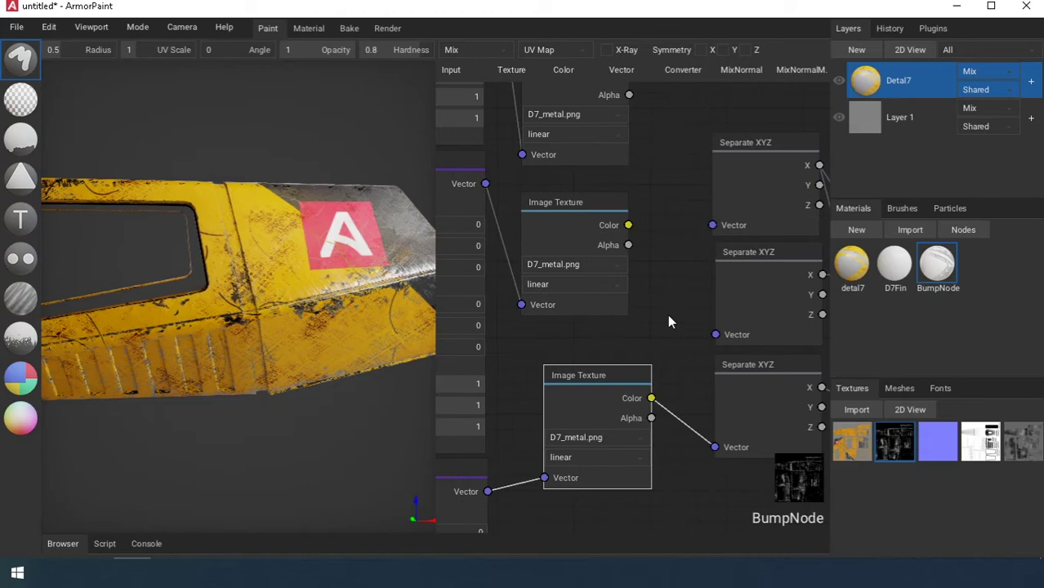
Connect the color outputs of the upper two Image Texture nodes to the vector inputs of their matching Separate XYZ nodes
{"action": "middle_click_drag", "start_coordinate": [630, 225], "coordinate": [623, 244]}
{"action": "scroll", "coordinate": [707, 357], "scroll_direction": "up", "scroll_amount": 3}
{"action": "left_click_drag", "start_coordinate": [614, 177], "coordinate": [694, 327]}
{"action": "scroll", "coordinate": [690, 329], "scroll_direction": "down", "scroll_amount": 5}
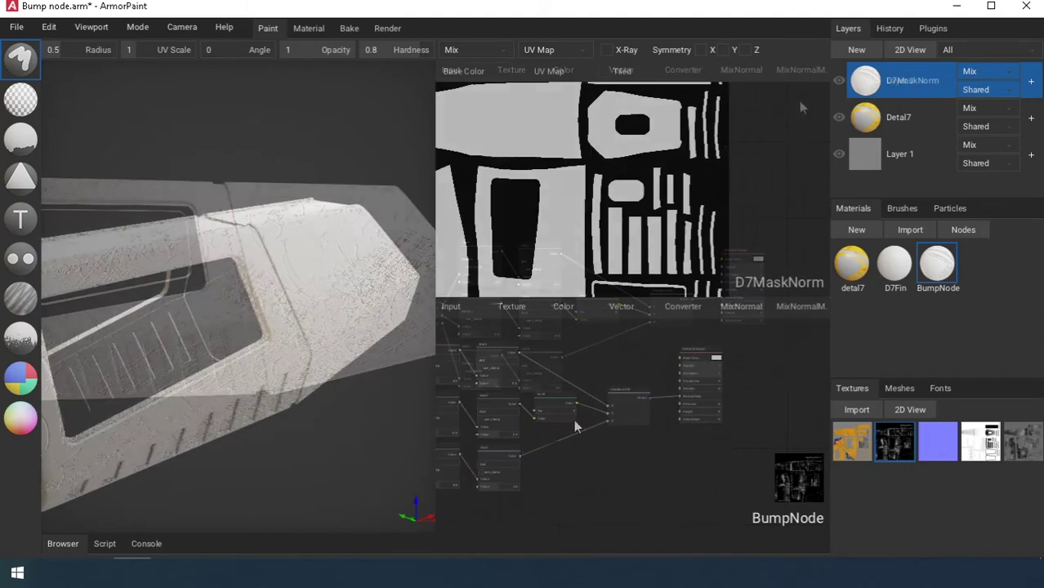
Lower the Value node feeding the BumpNode material's Multiply nodes and check the relief at the model's open end
{"action": "scroll", "coordinate": [604, 458], "scroll_direction": "up", "scroll_amount": 6}
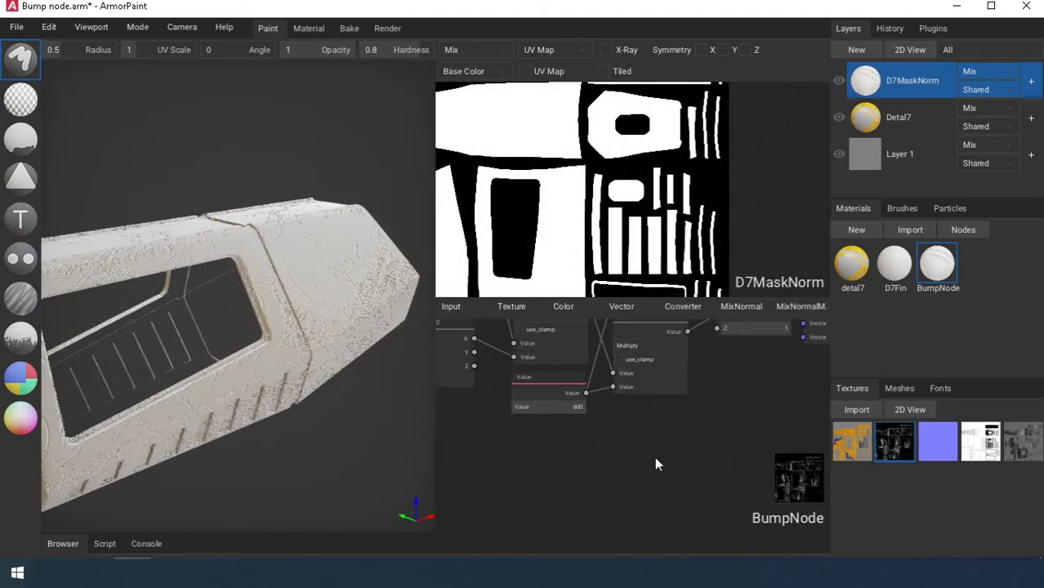
{"action": "middle_click_drag", "start_coordinate": [701, 506], "coordinate": [651, 444]}
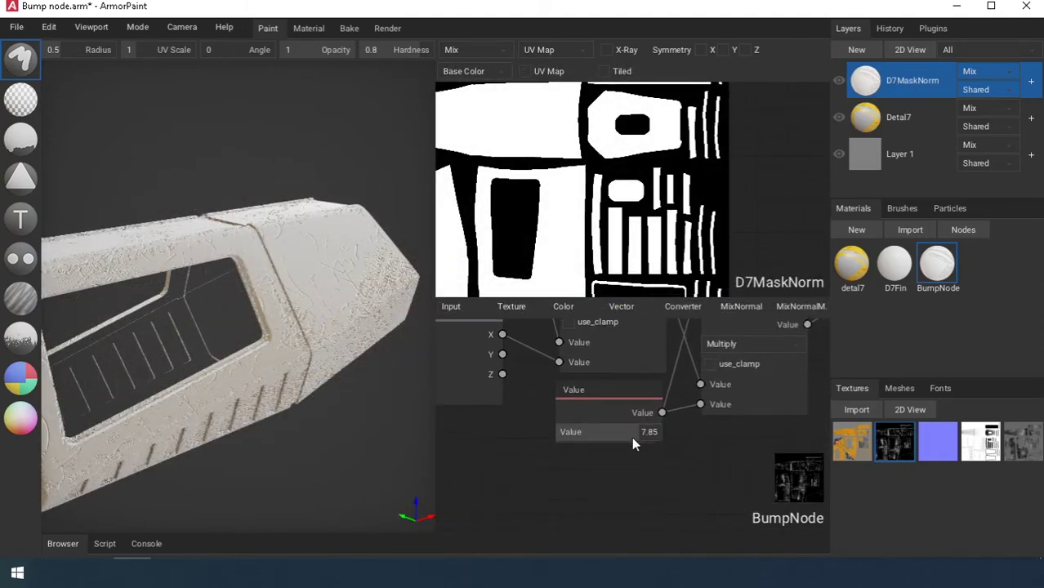
{"action": "left_click_drag", "start_coordinate": [632, 437], "coordinate": [566, 436]}
{"action": "right_click_drag", "start_coordinate": [353, 326], "coordinate": [205, 255]}
{"action": "scroll", "coordinate": [667, 464], "scroll_direction": "down", "scroll_amount": 6}
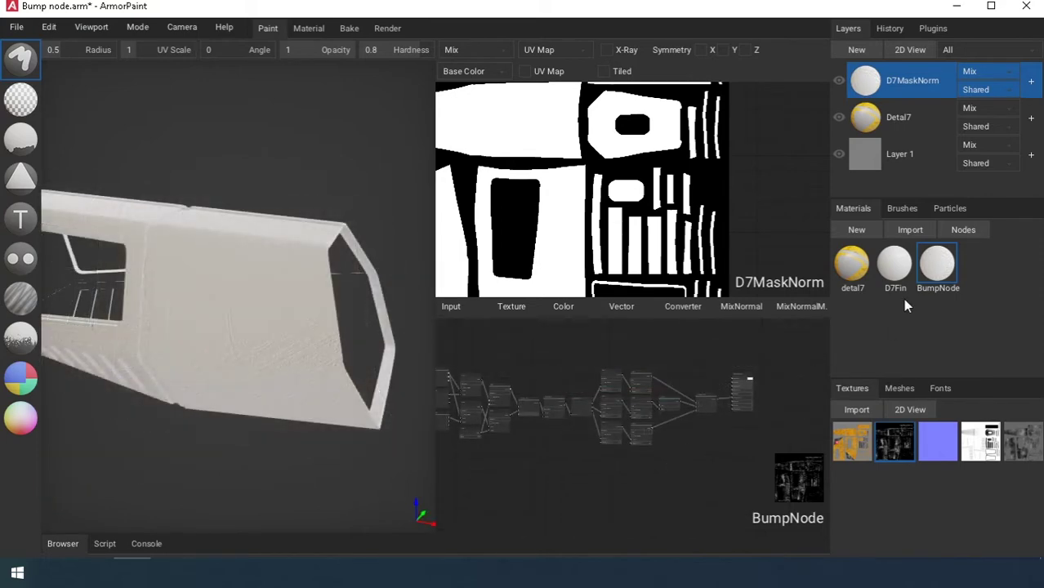
Convert the D7MaskNorm and Detal7 fill layers to paint layers
{"action": "right_click", "coordinate": [868, 84]}
{"action": "left_click", "coordinate": [904, 131]}
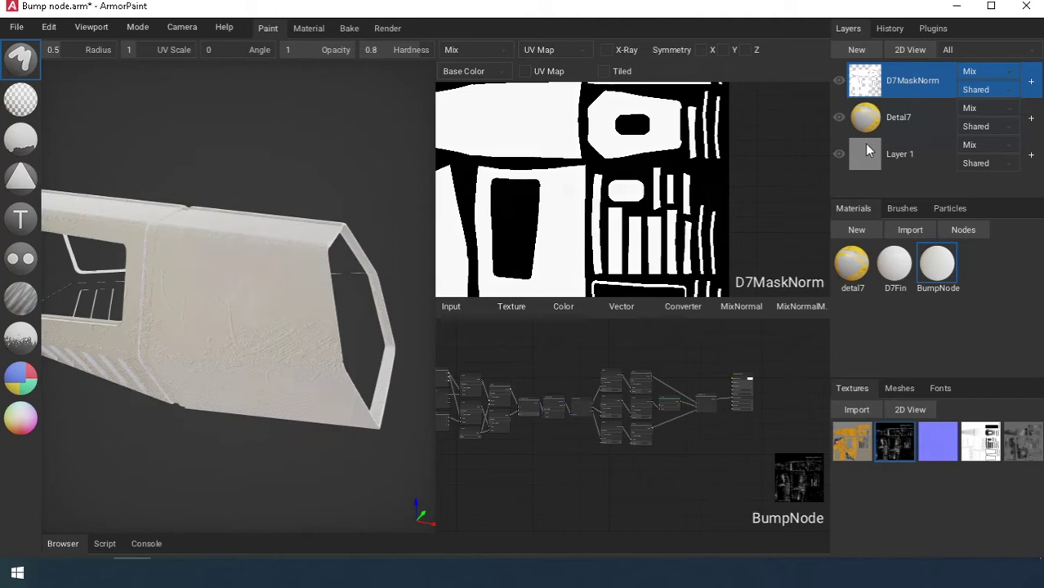
{"action": "right_click", "coordinate": [879, 122]}
{"action": "left_click", "coordinate": [885, 139]}
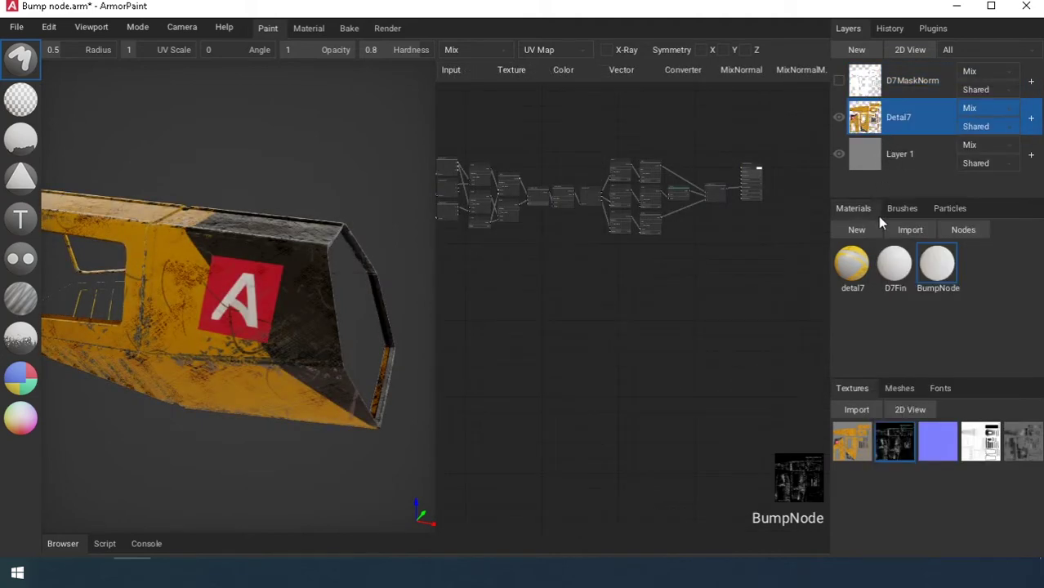
Open the D7Fin material's nodes and delete its RGB node
{"action": "left_click", "coordinate": [862, 276]}
{"action": "left_click", "coordinate": [890, 276]}
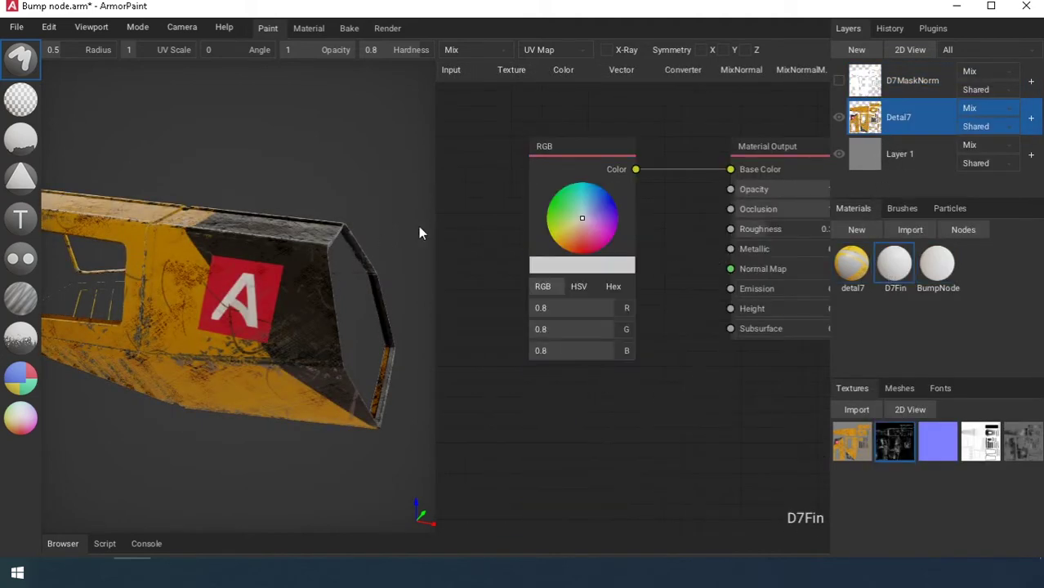
{"action": "left_click", "coordinate": [576, 163]}
{"action": "key", "text": "Delete"}
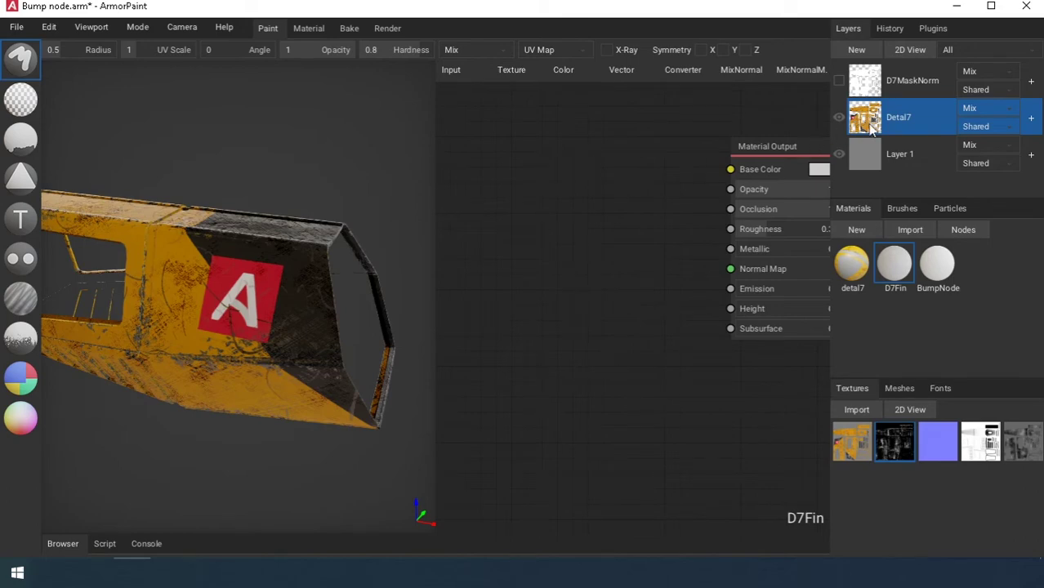
Add the Detal7 layer as a Layer node in D7Fin and reposition the Material Output node
{"action": "left_click_drag", "start_coordinate": [870, 127], "coordinate": [476, 156]}
{"action": "scroll", "coordinate": [603, 217], "scroll_direction": "down", "scroll_amount": 3}
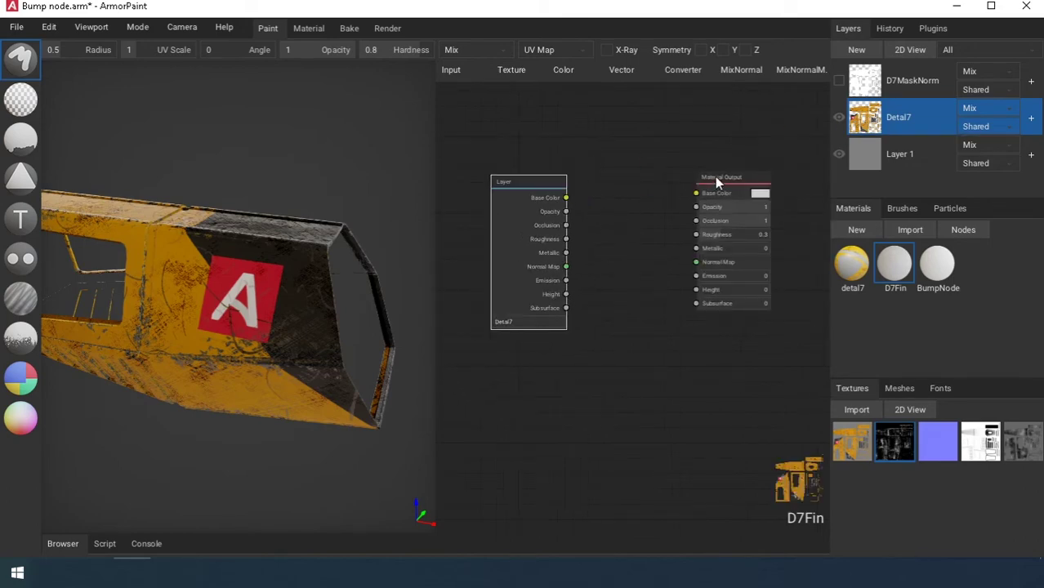
{"action": "left_click_drag", "start_coordinate": [715, 177], "coordinate": [742, 222]}
{"action": "left_click", "coordinate": [700, 191]}
{"action": "middle_click_drag", "start_coordinate": [704, 180], "coordinate": [692, 148]}
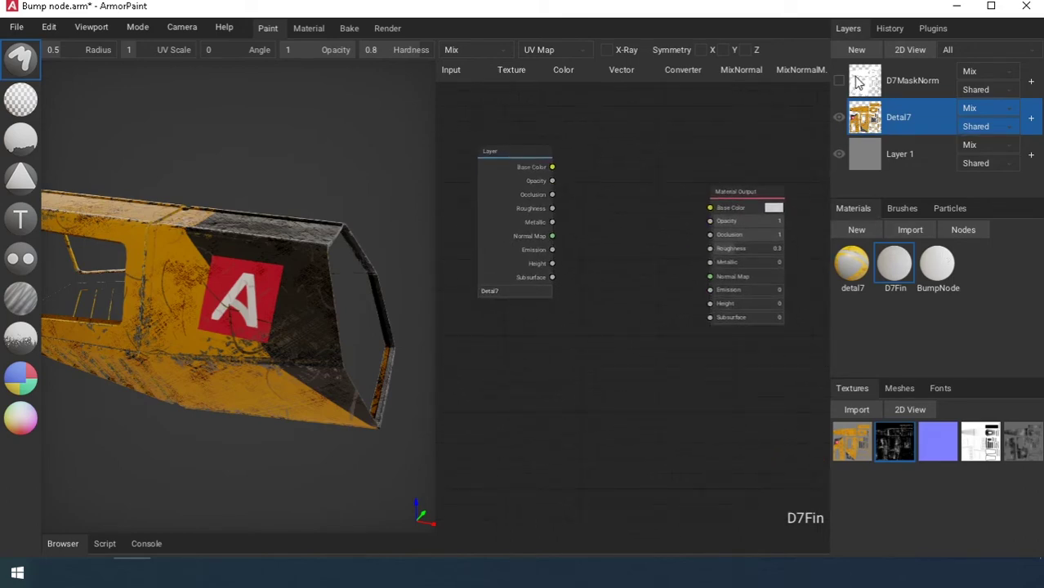
Add the D7MaskNorm layer as a second Layer node below the Detal7 one and move the Material Output farther away
{"action": "left_click_drag", "start_coordinate": [855, 76], "coordinate": [503, 319]}
{"action": "middle_click_drag", "start_coordinate": [651, 312], "coordinate": [607, 296]}
{"action": "left_click_drag", "start_coordinate": [707, 182], "coordinate": [759, 148]}
{"action": "left_click", "coordinate": [660, 141]}
{"action": "middle_click_drag", "start_coordinate": [654, 136], "coordinate": [651, 154]}
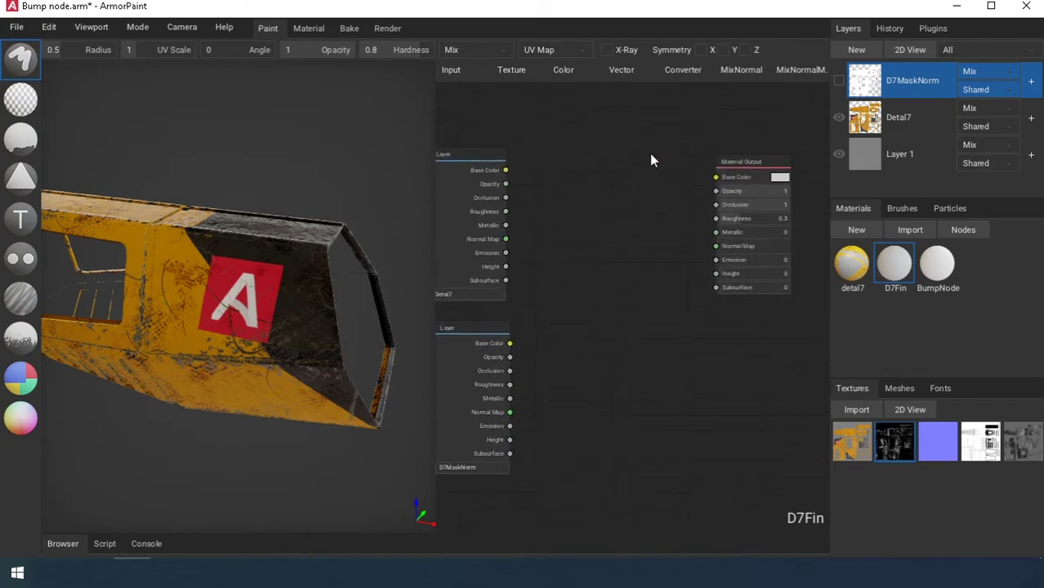
Blend the Detal7 and D7MaskNorm normal maps through a reoriented MixNormalMap node into the Material Output and lower its Factor
{"action": "left_click", "coordinate": [723, 75]}
{"action": "left_click", "coordinate": [724, 91]}
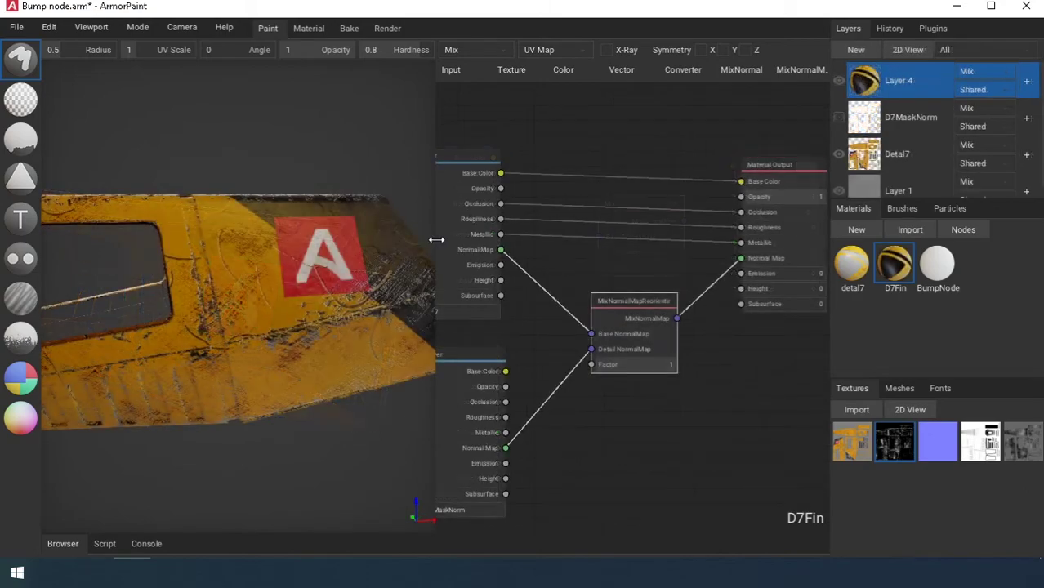
{"action": "left_click_drag", "start_coordinate": [434, 239], "coordinate": [581, 244]}
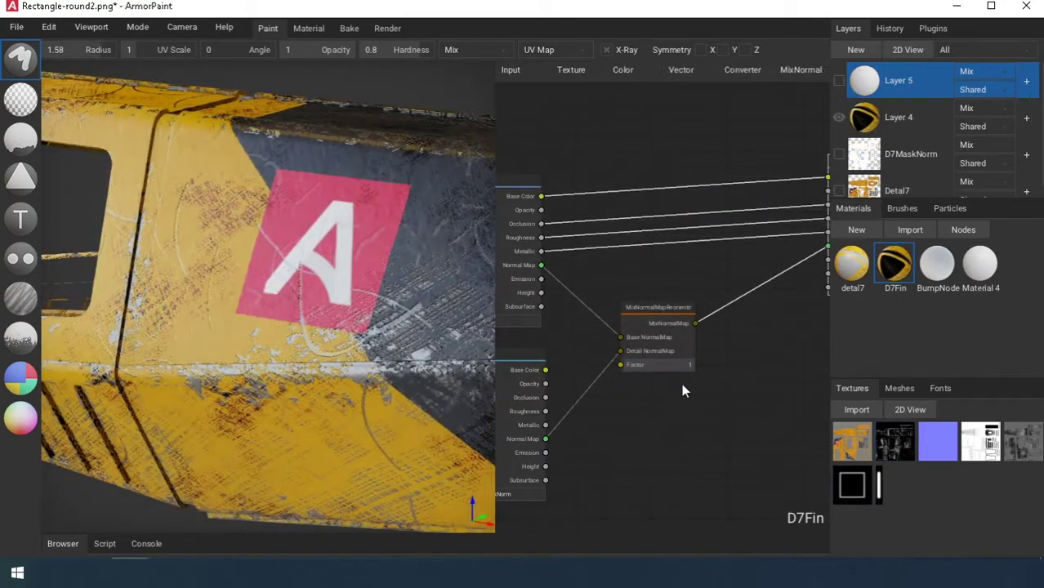
{"action": "left_click_drag", "start_coordinate": [690, 368], "coordinate": [628, 372]}
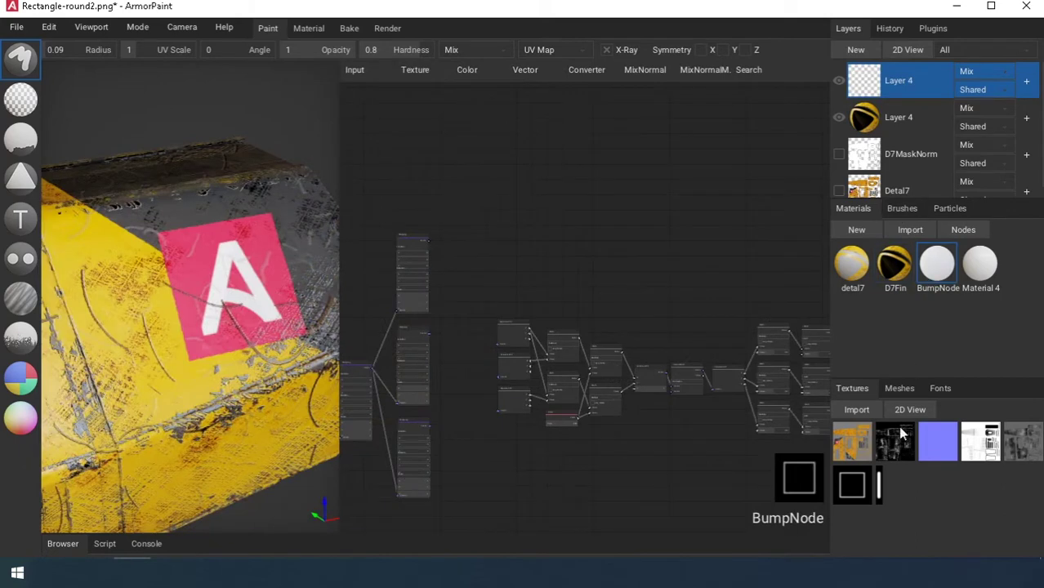
Add a Rectangle.png Image Texture node beside the Mapping nodes in BumpNode and duplicate it twice below
{"action": "left_click_drag", "start_coordinate": [851, 485], "coordinate": [490, 273]}
{"action": "scroll", "coordinate": [465, 299], "scroll_direction": "up", "scroll_amount": 5}
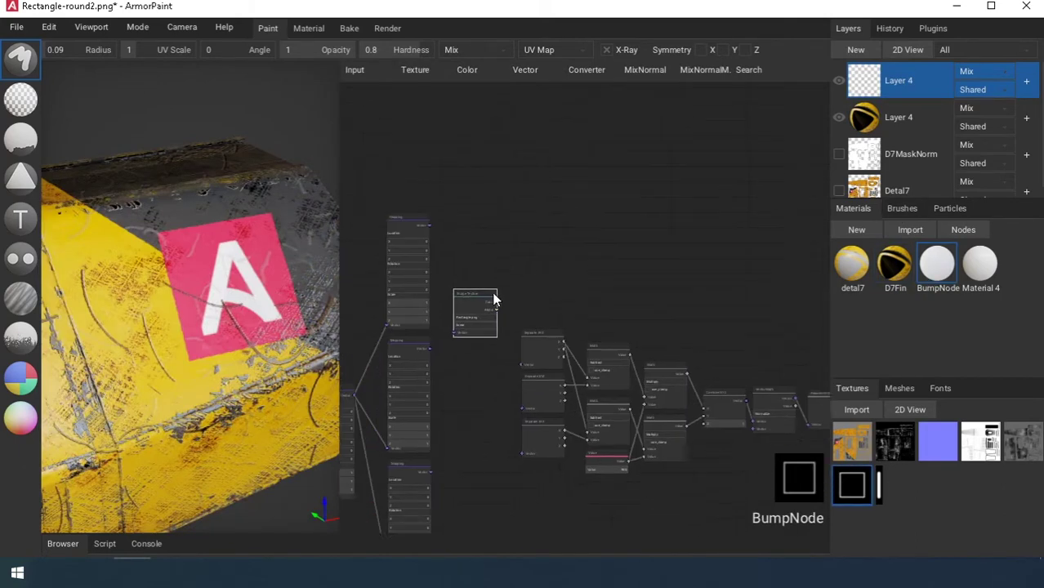
{"action": "key", "text": "ctrl+v"}
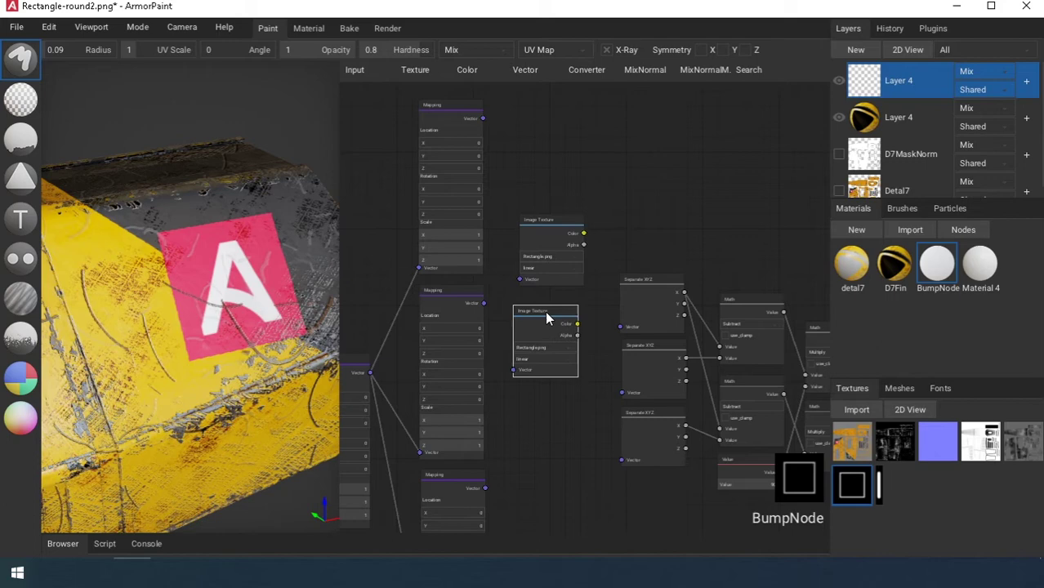
{"action": "key", "text": "ctrl+v"}
{"action": "middle_click_drag", "start_coordinate": [553, 392], "coordinate": [558, 361]}
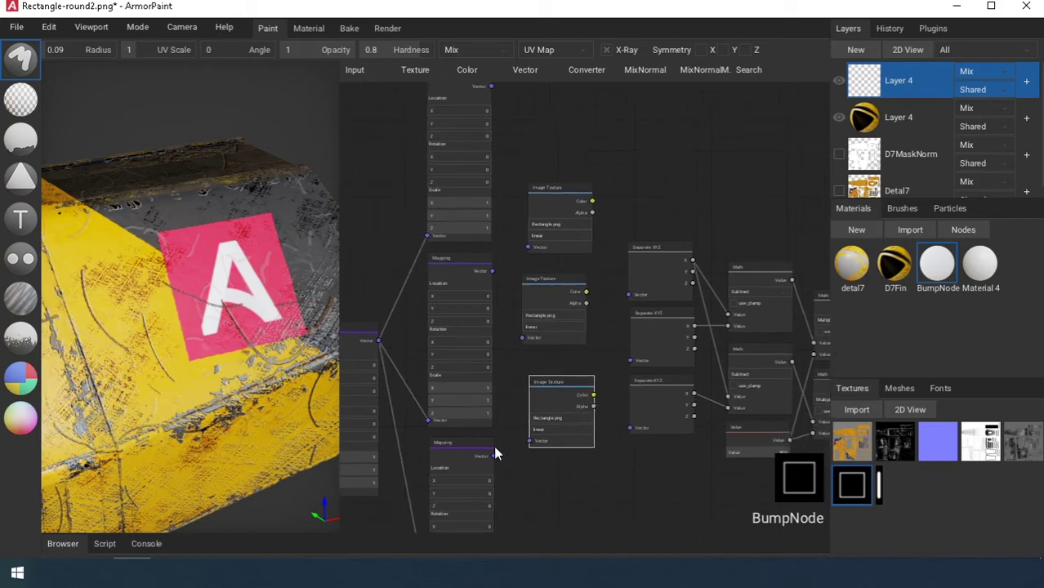
Link each Mapping node's vector to its Rectangle.png node and each texture's color to the matching Separate XYZ node
{"action": "left_click", "coordinate": [494, 456]}
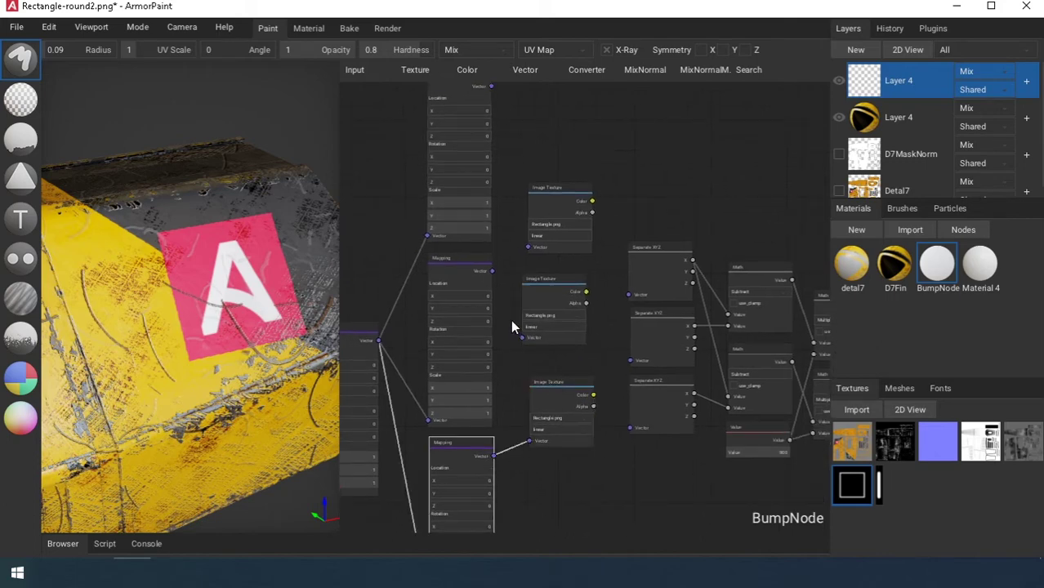
{"action": "middle_click_drag", "start_coordinate": [504, 271], "coordinate": [517, 317]}
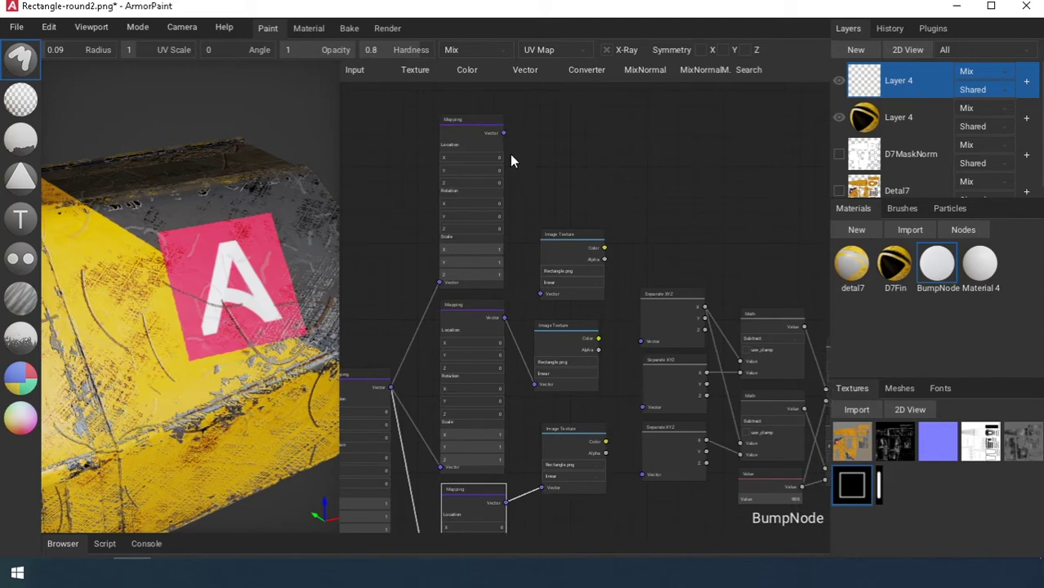
{"action": "left_click_drag", "start_coordinate": [503, 132], "coordinate": [539, 294]}
{"action": "left_click_drag", "start_coordinate": [603, 248], "coordinate": [642, 343]}
{"action": "middle_click_drag", "start_coordinate": [616, 411], "coordinate": [604, 386]}
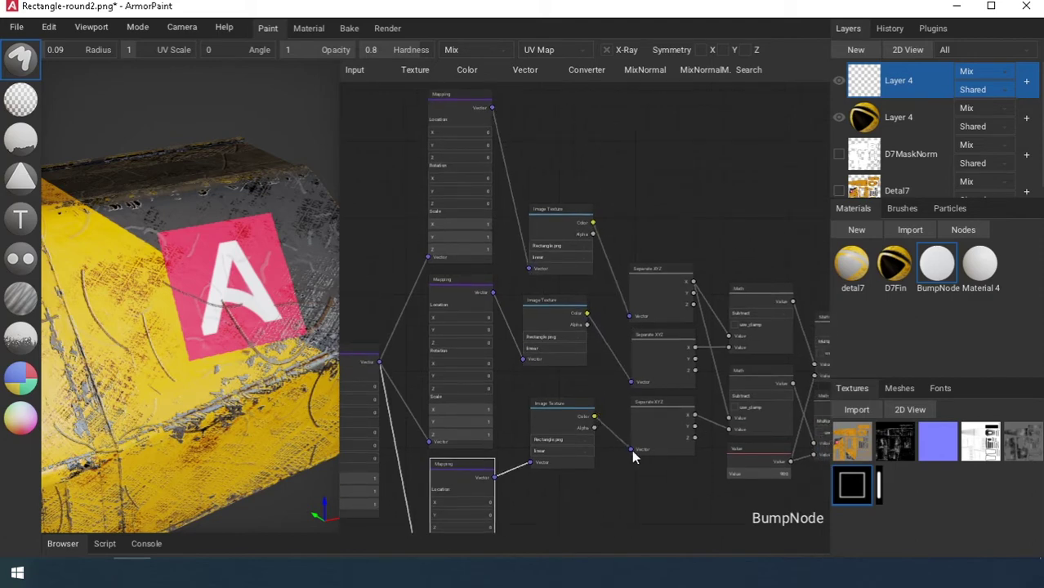
Add another Rectangle.png Image Texture near the Material Output and connect its color to Opacity
{"action": "scroll", "coordinate": [666, 250], "scroll_direction": "down", "scroll_amount": 6}
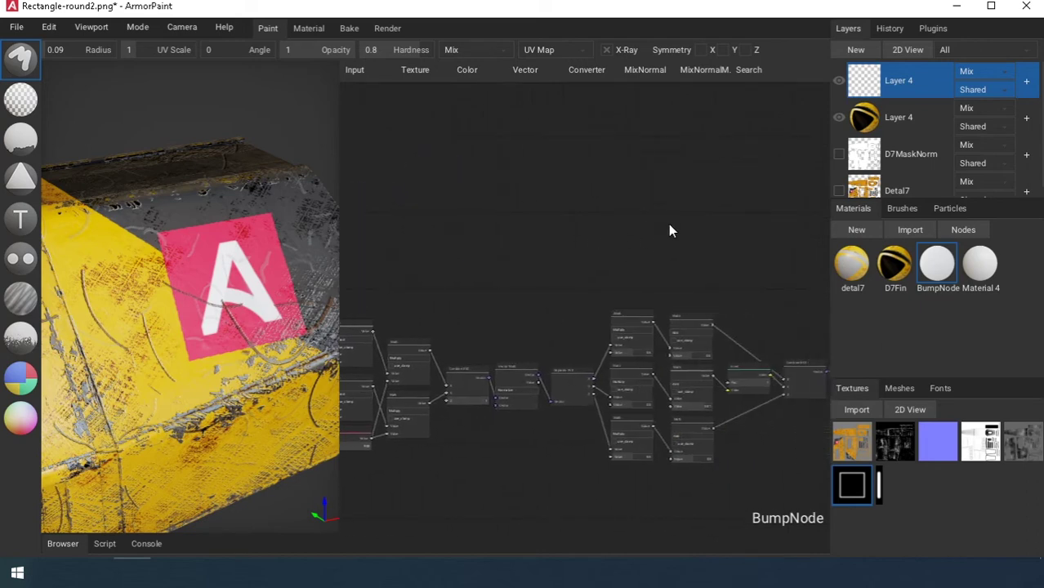
{"action": "middle_click_drag", "start_coordinate": [637, 229], "coordinate": [601, 162]}
{"action": "scroll", "coordinate": [601, 163], "scroll_direction": "up", "scroll_amount": 3}
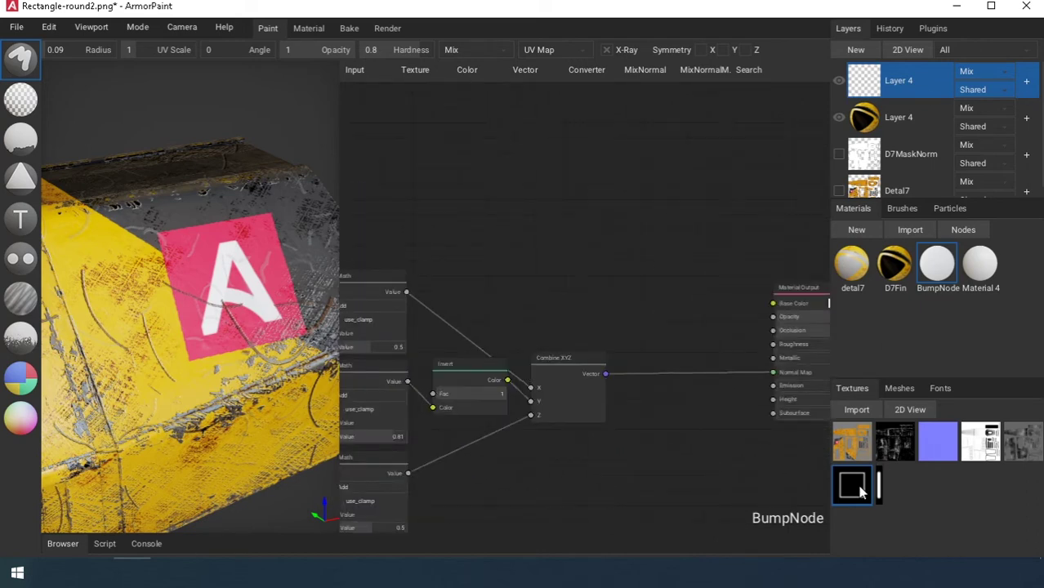
{"action": "left_click_drag", "start_coordinate": [859, 490], "coordinate": [530, 115]}
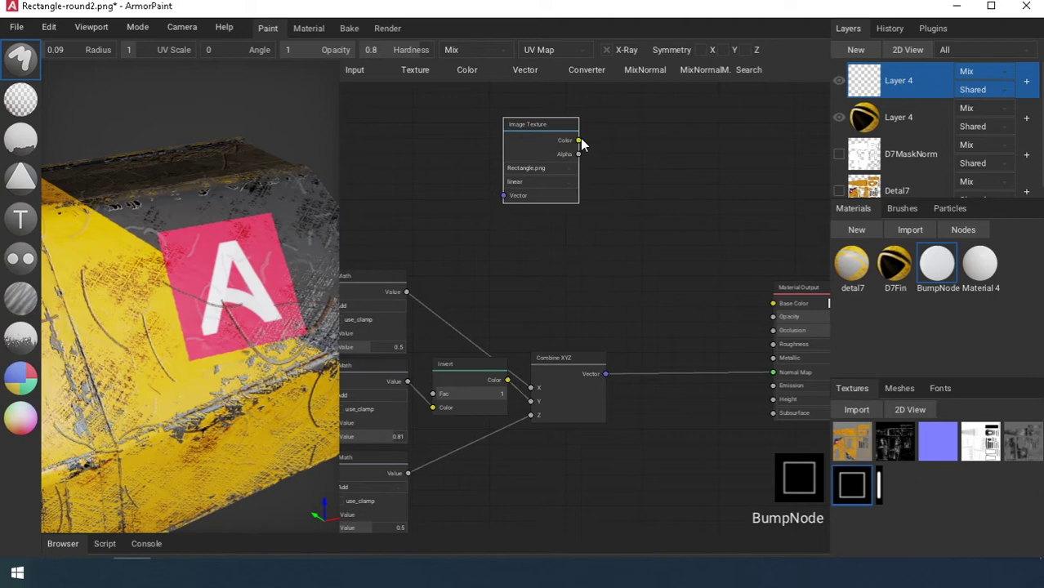
{"action": "left_click_drag", "start_coordinate": [704, 317], "coordinate": [773, 303]}
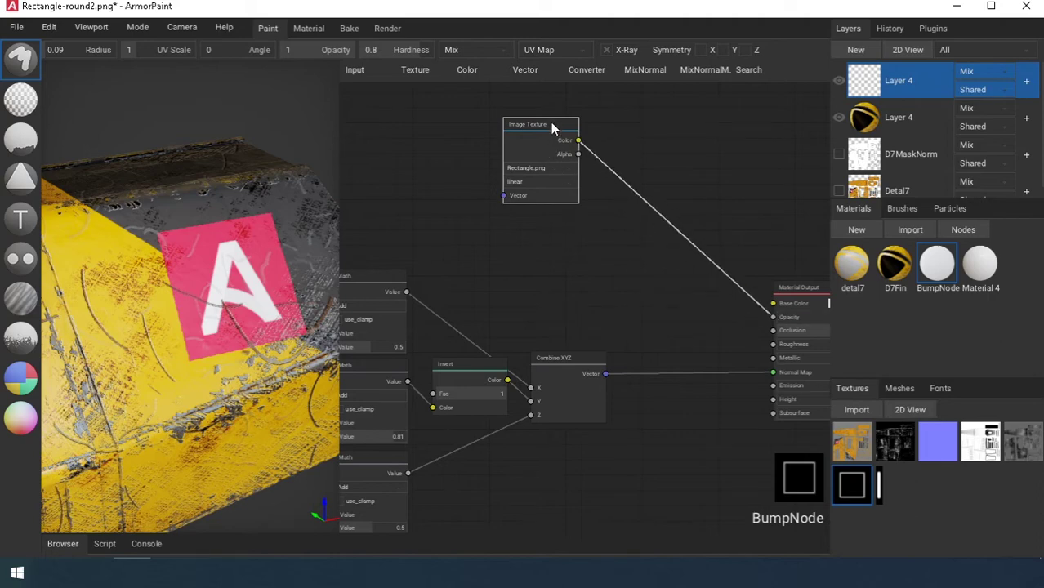
Duplicate the Rectangle.png node feeding Opacity and route the copy's color through a new Invert node into Roughness
{"action": "key", "text": "ctrl+c"}
{"action": "key", "text": "ctrl+v"}
{"action": "left_click", "coordinate": [550, 234]}
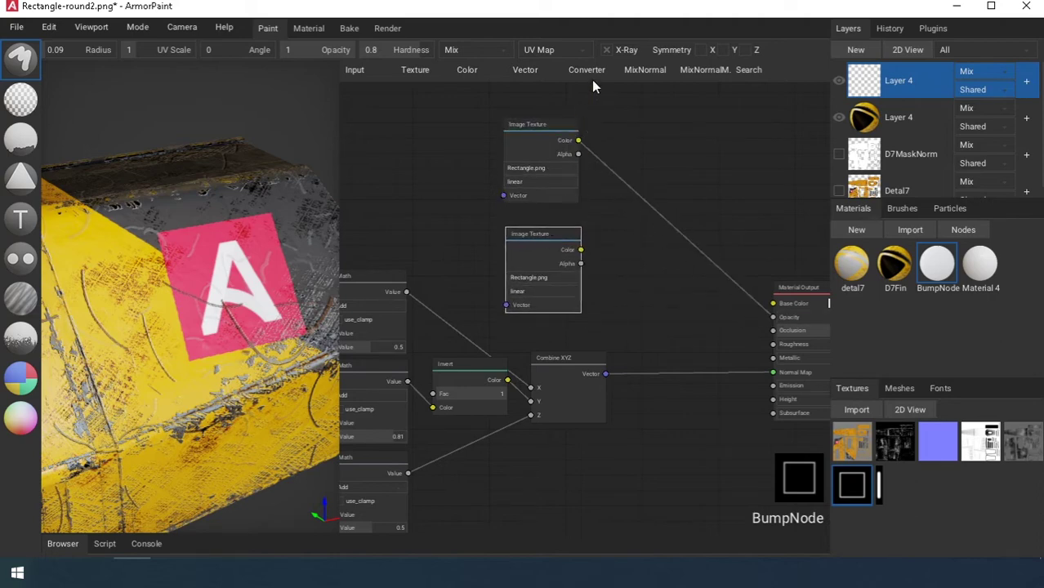
{"action": "left_click", "coordinate": [571, 70]}
{"action": "mouse_move", "coordinate": [470, 71]}
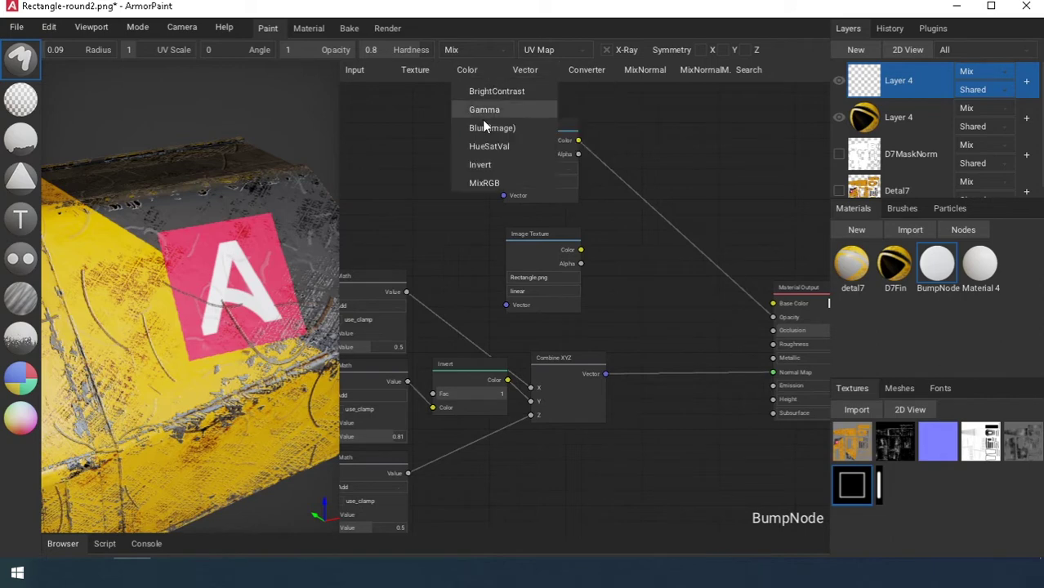
{"action": "left_click", "coordinate": [480, 164]}
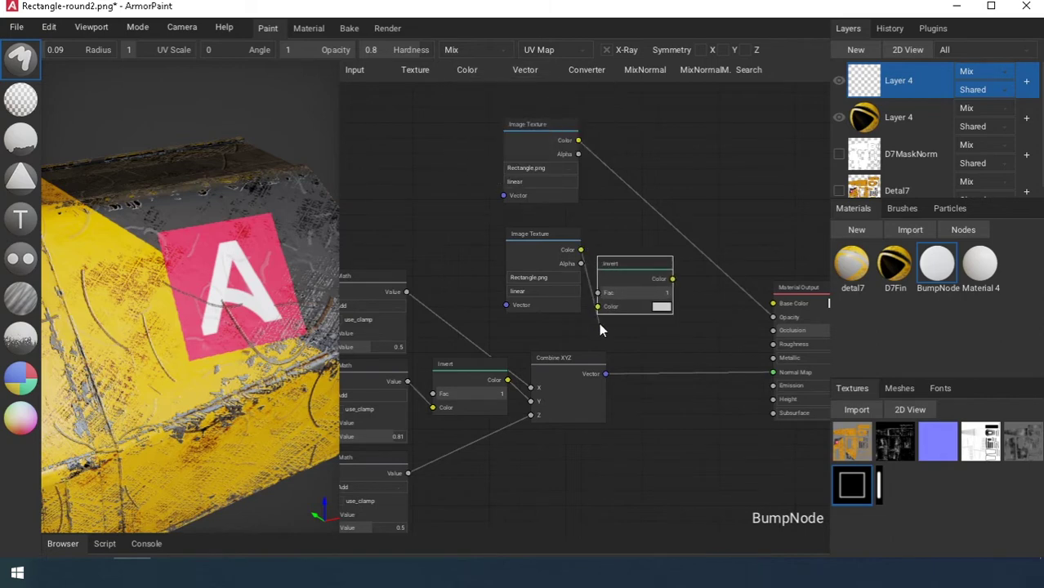
{"action": "left_click_drag", "start_coordinate": [600, 329], "coordinate": [597, 307]}
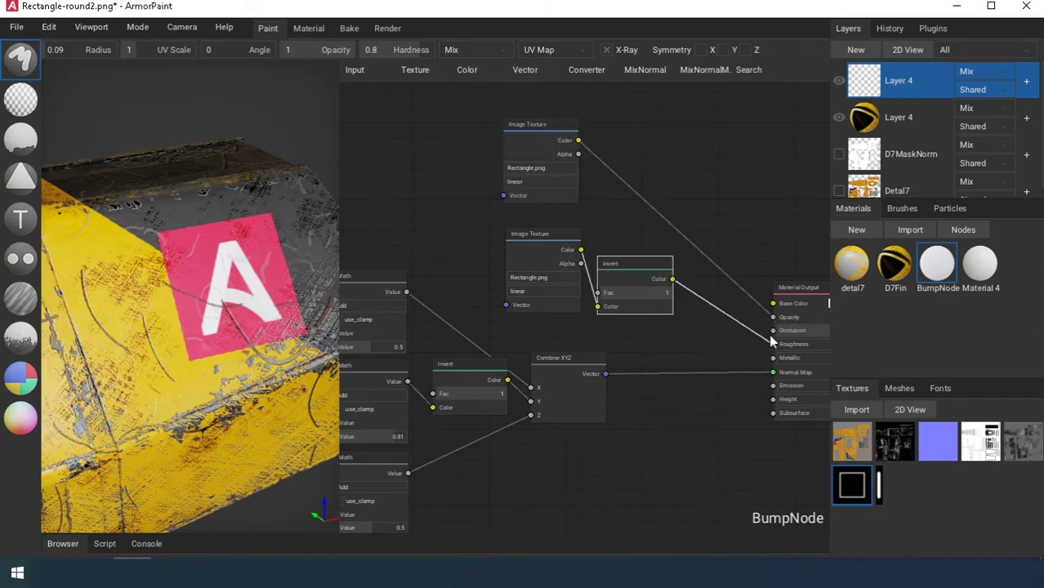
Align the view squarely to the logo side of the model and choose the Decal tool with a 1.26 radius
{"action": "left_click", "coordinate": [23, 178]}
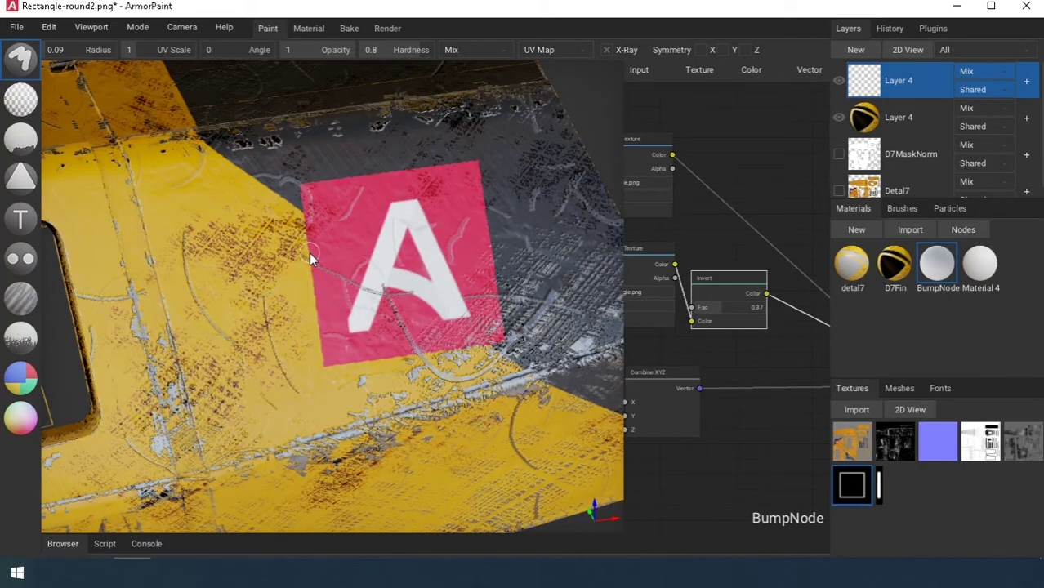
{"action": "key", "text": "4"}
{"action": "key", "text": "6"}
{"action": "key", "text": "6"}
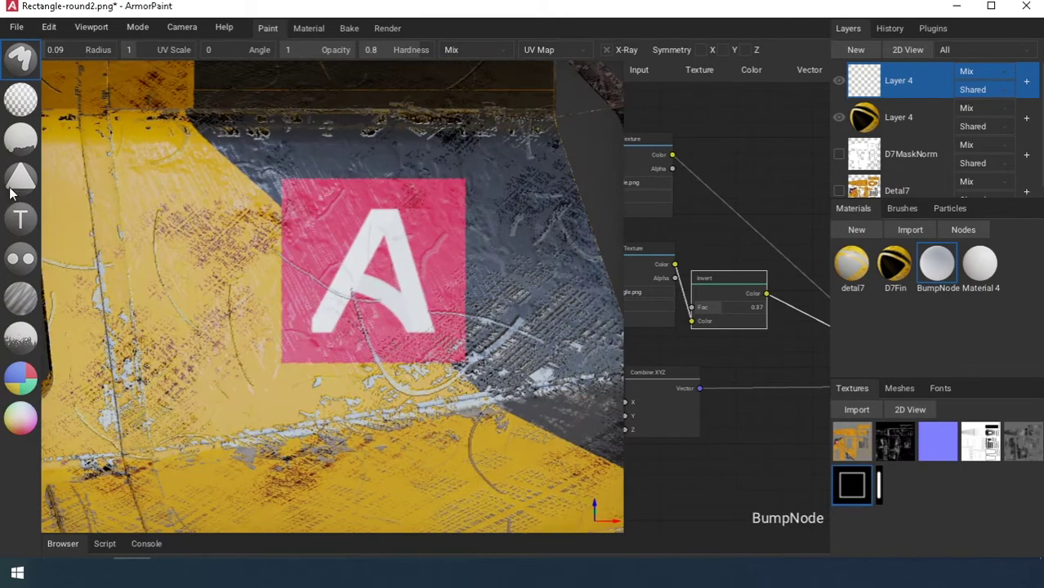
{"action": "left_click", "coordinate": [16, 187]}
{"action": "key", "text": "f"}
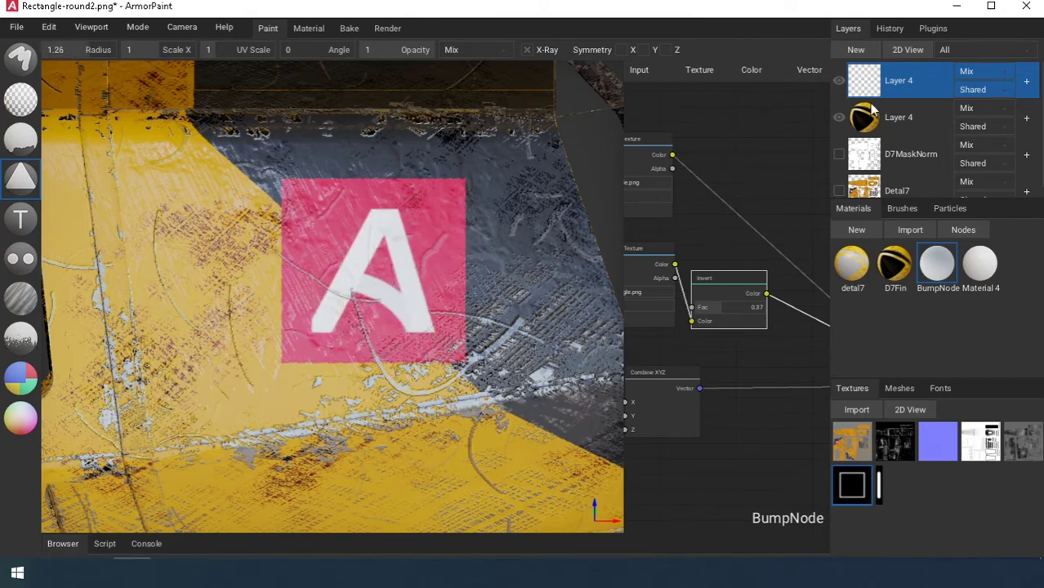
Disable the Base Color, Roughness, Metallic, Height, Emission and Subsurface channels on the uppermost Layer 4
{"action": "right_click", "coordinate": [871, 80]}
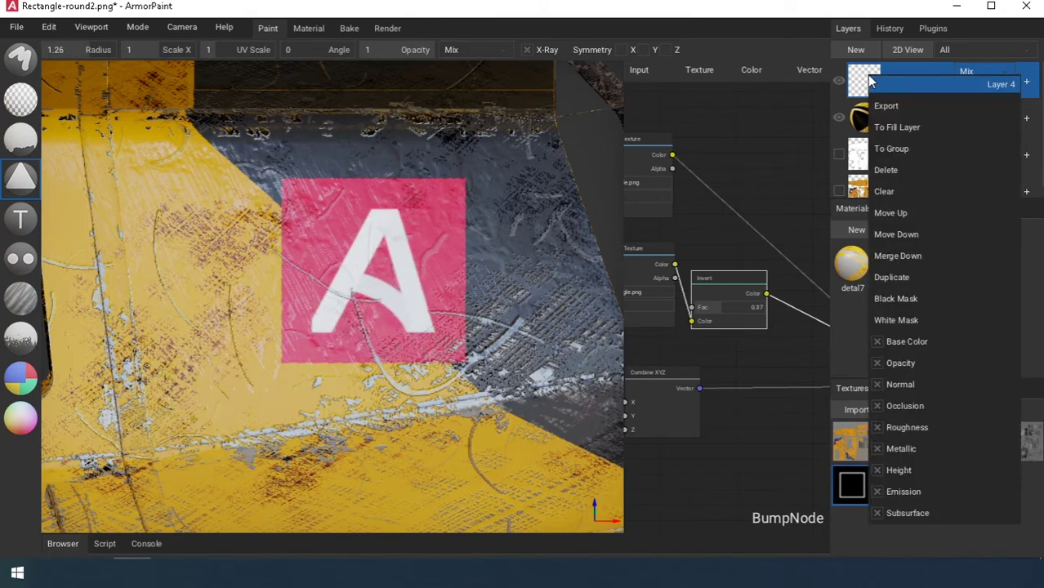
{"action": "left_click", "coordinate": [877, 341]}
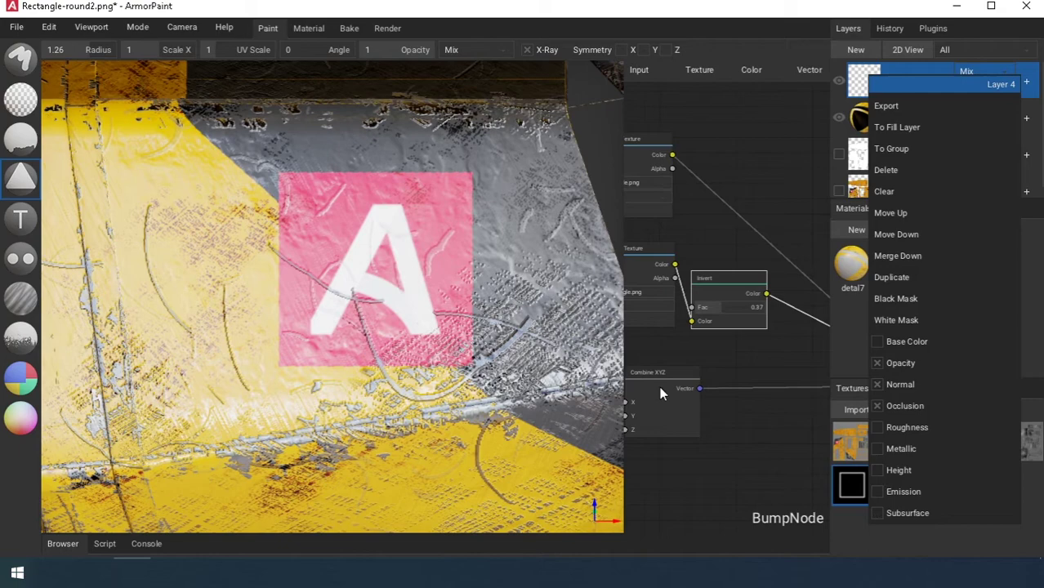
{"action": "left_click", "coordinate": [363, 321]}
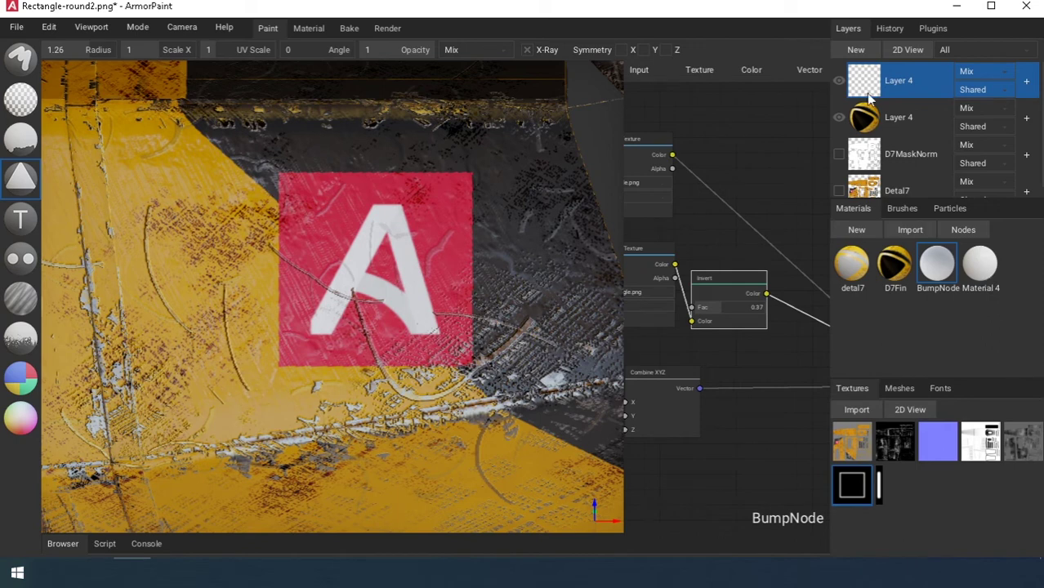
Disable the Base Color, Height, Emission and Subsurface channels of the BumpNode material and reselect the uppermost Layer 4
{"action": "right_click", "coordinate": [941, 255]}
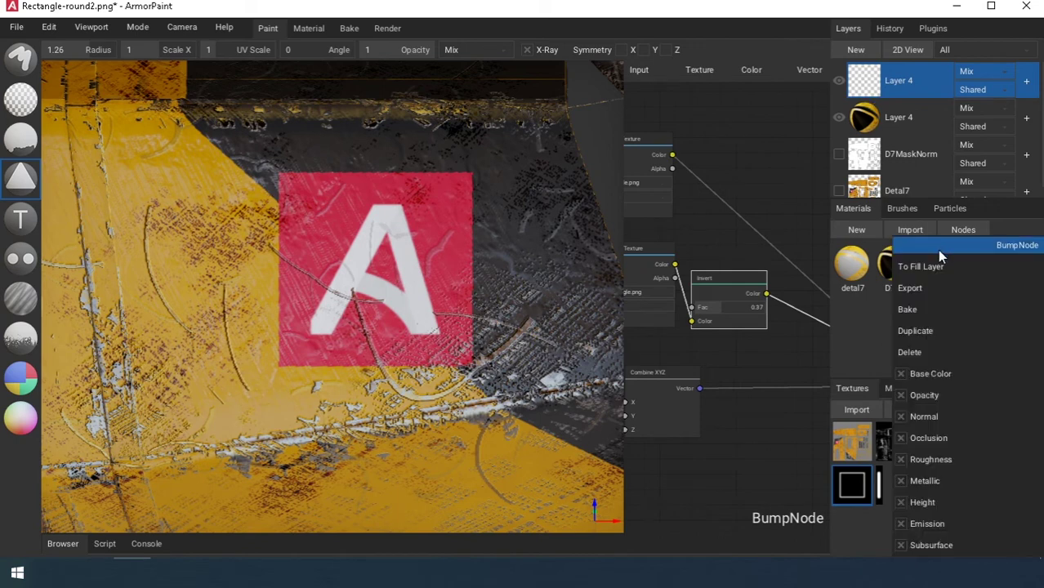
{"action": "left_click", "coordinate": [901, 374]}
{"action": "left_click", "coordinate": [900, 502]}
{"action": "left_click", "coordinate": [901, 523]}
{"action": "left_click", "coordinate": [900, 545]}
{"action": "left_click", "coordinate": [867, 74]}
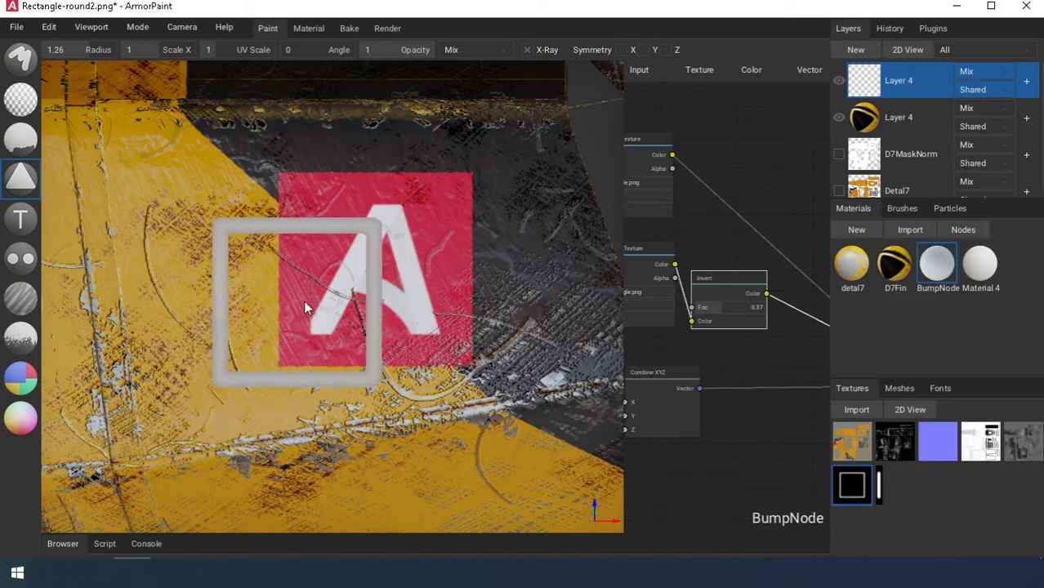
Stamp the rectangle decal around the logo with a 1.66 radius and return to the Brush tool
{"action": "key", "text": "f"}
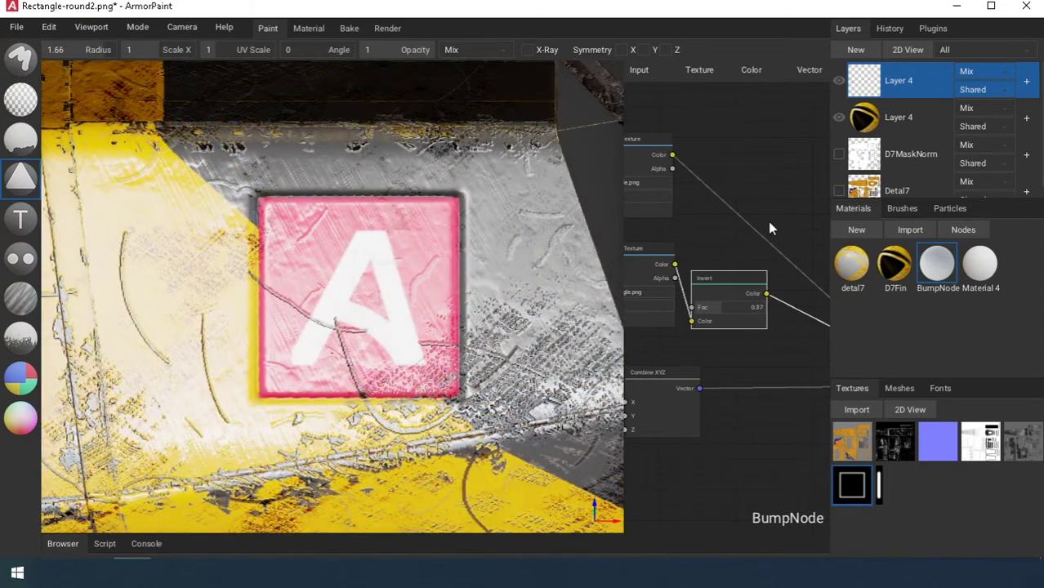
{"action": "left_click", "coordinate": [21, 65]}
{"action": "scroll", "coordinate": [326, 299], "scroll_direction": "down", "scroll_amount": 2}
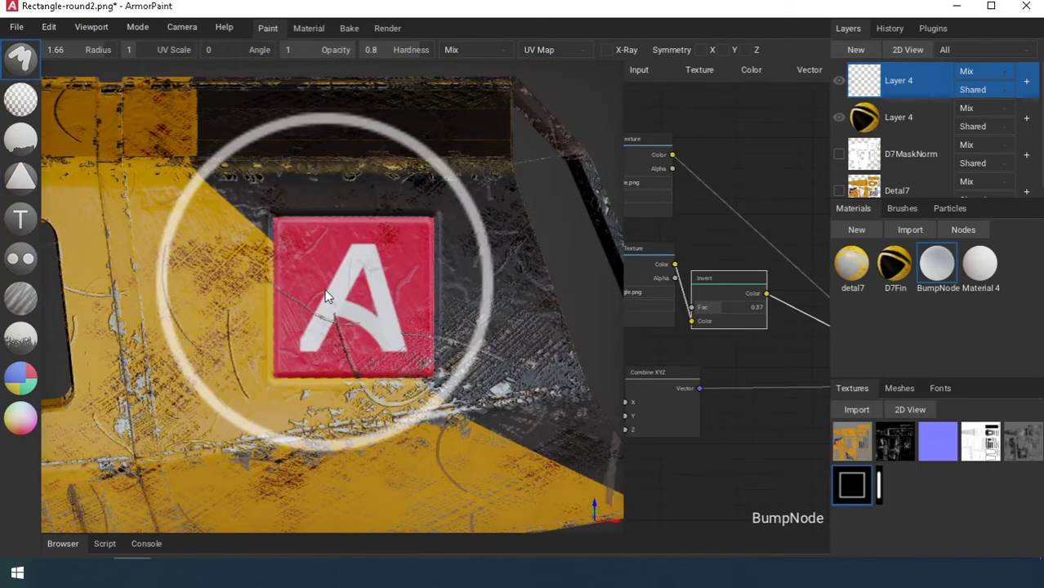
{"action": "scroll", "coordinate": [326, 299], "scroll_direction": "up", "scroll_amount": 1}
{"action": "mouse_move", "coordinate": [308, 354]}
{"action": "right_mouse_down"}
{"action": "mouse_move", "coordinate": [368, 331]}
{"action": "mouse_move", "coordinate": [355, 343]}
{"action": "mouse_move", "coordinate": [396, 305]}
{"action": "mouse_move", "coordinate": [241, 303]}
{"action": "right_mouse_up"}
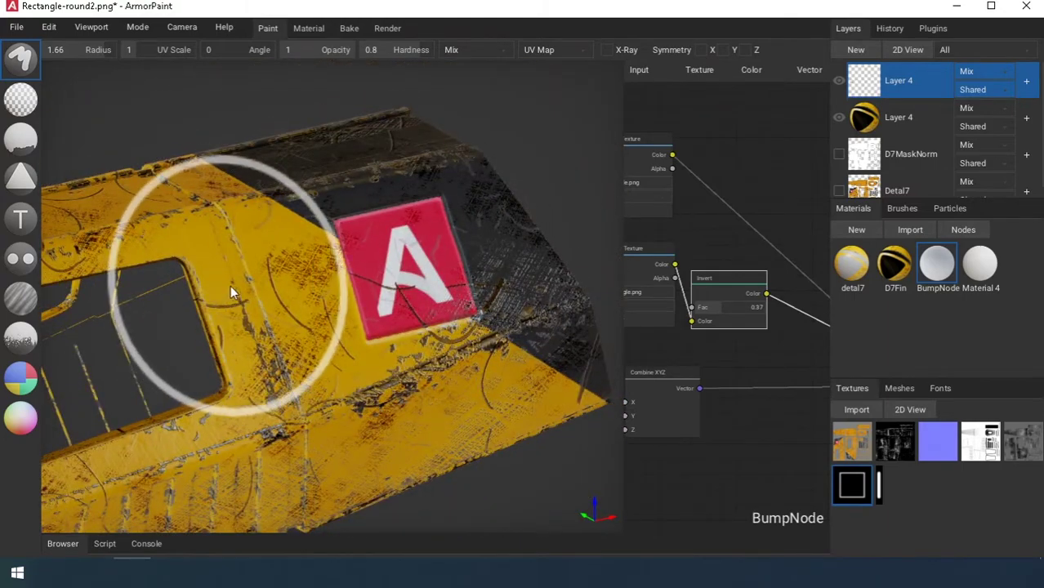
Change the three Image Texture nodes feeding the Separate XYZ nodes to Rectangle-round2.png
{"action": "scroll", "coordinate": [234, 288], "scroll_direction": "up", "scroll_amount": 2}
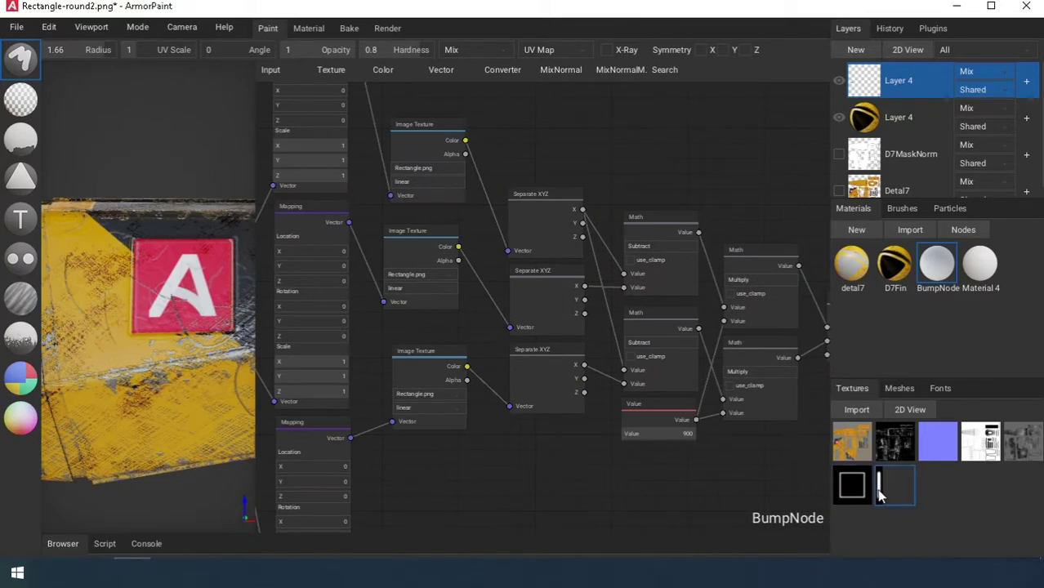
{"action": "left_click", "coordinate": [396, 137]}
{"action": "left_click", "coordinate": [416, 168]}
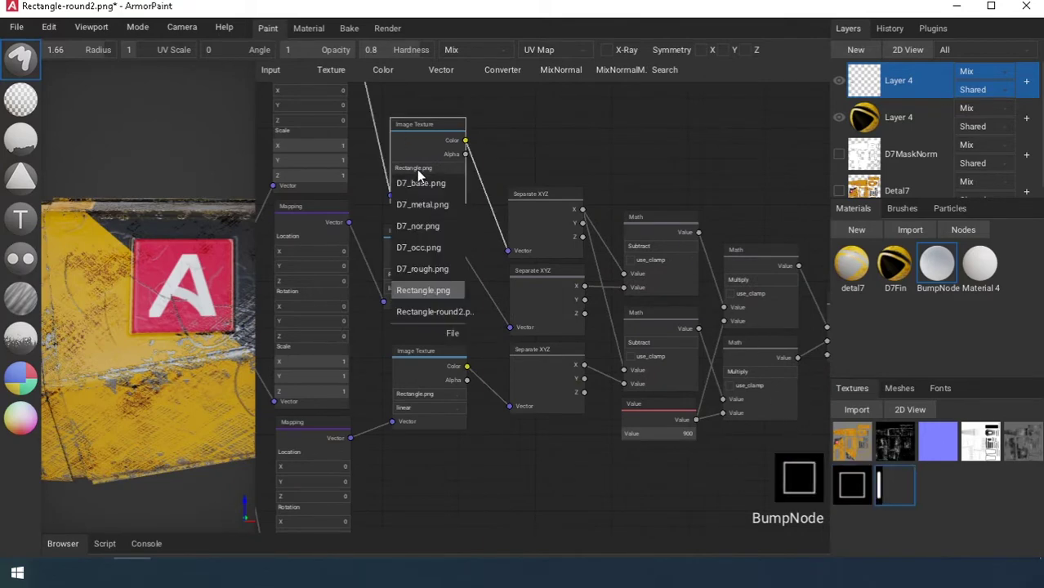
{"action": "left_click", "coordinate": [422, 313]}
{"action": "left_click", "coordinate": [415, 273]}
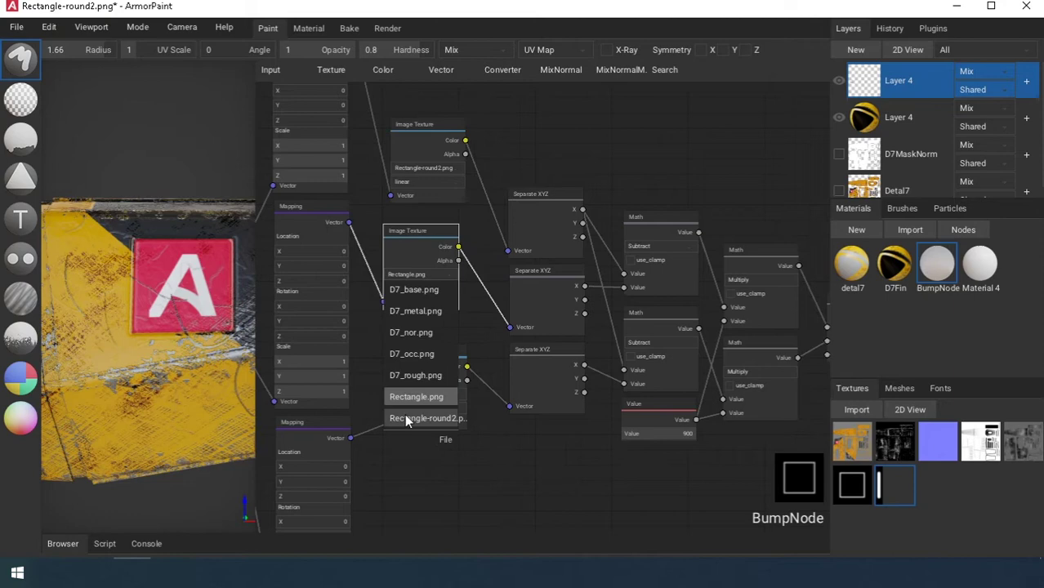
{"action": "left_click", "coordinate": [404, 413]}
{"action": "left_click", "coordinate": [416, 390]}
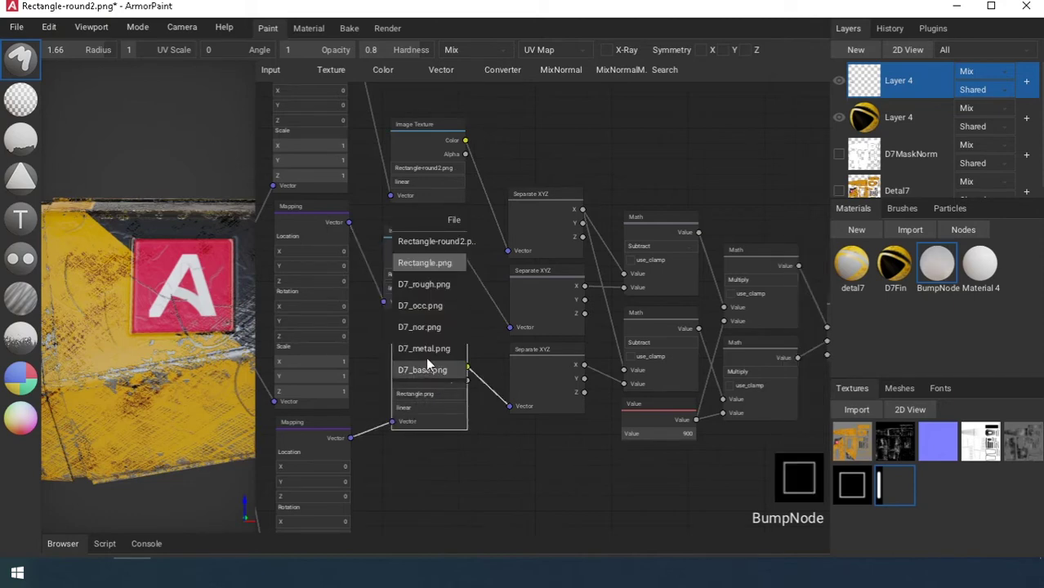
{"action": "left_click", "coordinate": [426, 242]}
Change the Image Texture nodes feeding Opacity and the Invert node with Fac 0.37 to Rectangle-round2.png
{"action": "scroll", "coordinate": [504, 200], "scroll_direction": "down", "scroll_amount": 2}
{"action": "scroll", "coordinate": [627, 177], "scroll_direction": "up", "scroll_amount": 6}
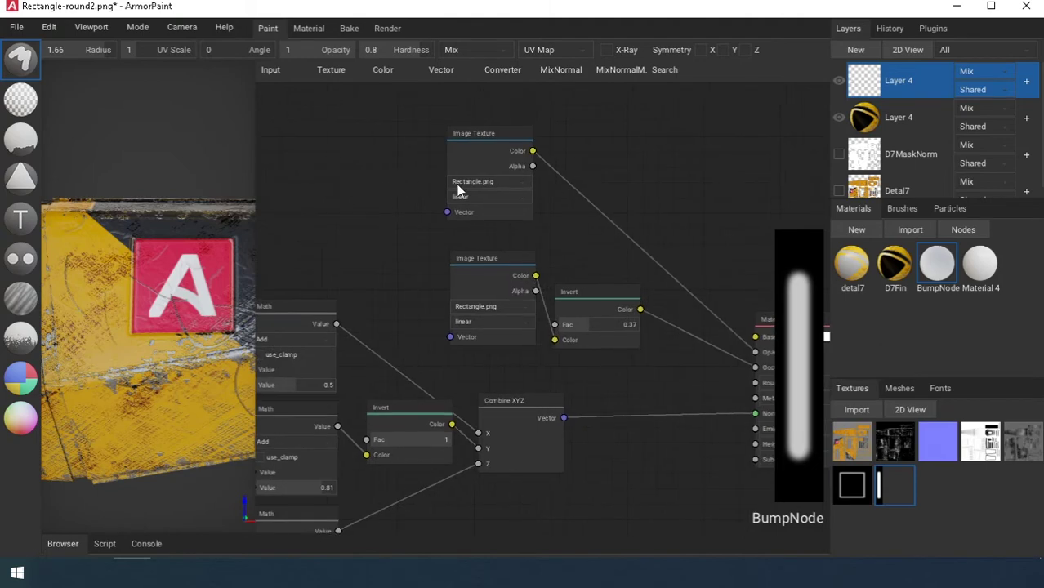
{"action": "left_click", "coordinate": [459, 188]}
{"action": "left_click", "coordinate": [474, 325]}
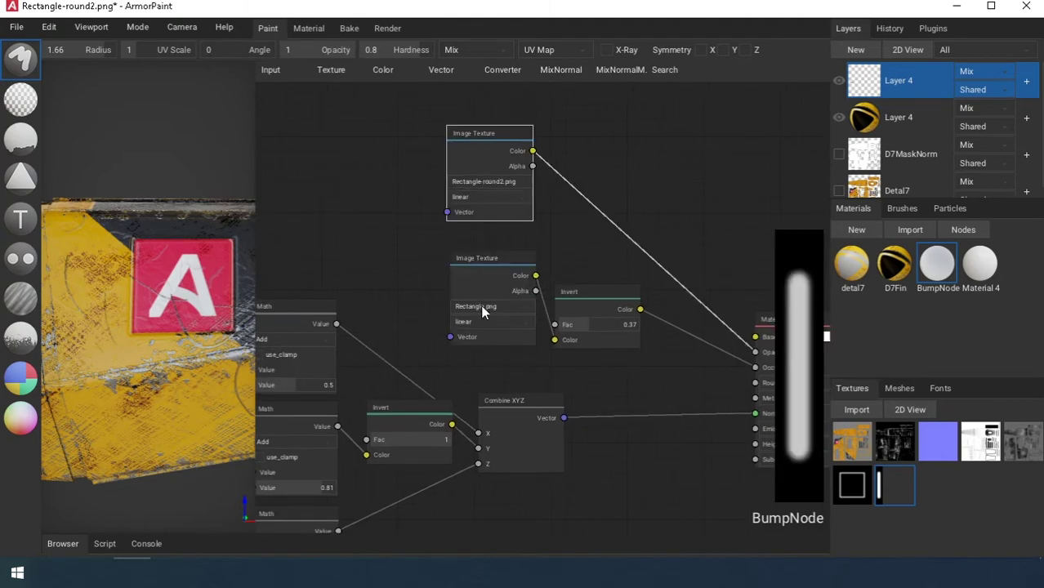
{"action": "left_click", "coordinate": [482, 307]}
{"action": "left_click", "coordinate": [494, 450]}
Link the first Mapping node's vector output to the Image Texture nodes feeding Opacity and the Invert node
{"action": "scroll", "coordinate": [416, 230], "scroll_direction": "down", "scroll_amount": 6}
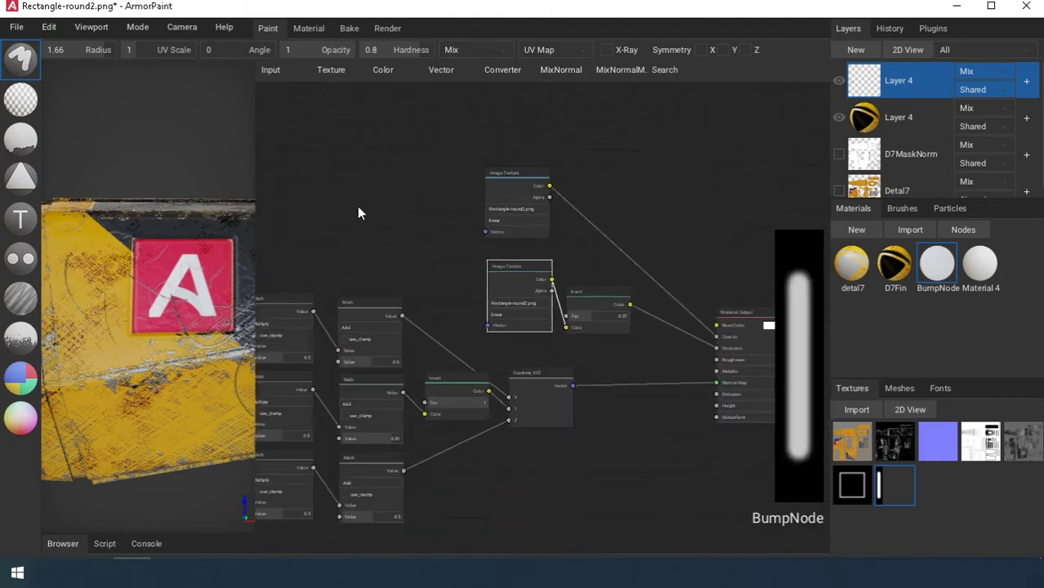
{"action": "mouse_move", "coordinate": [506, 164]}
{"action": "middle_mouse_down"}
{"action": "mouse_move", "coordinate": [522, 160]}
{"action": "mouse_move", "coordinate": [502, 161]}
{"action": "middle_mouse_up"}
{"action": "scroll", "coordinate": [481, 165], "scroll_direction": "down", "scroll_amount": 1}
{"action": "middle_click_drag", "start_coordinate": [494, 229], "coordinate": [485, 229]}
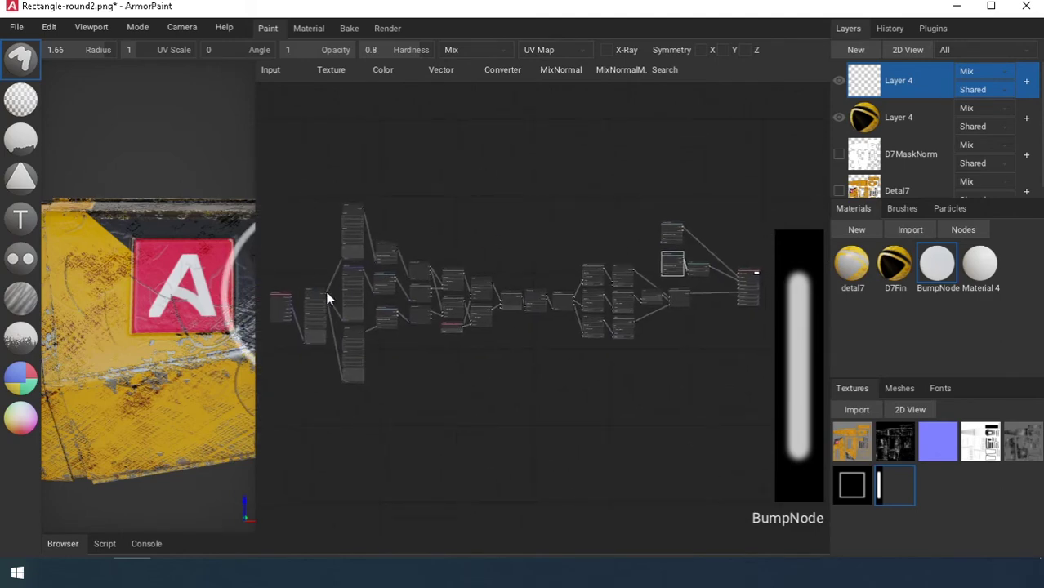
{"action": "left_click_drag", "start_coordinate": [326, 292], "coordinate": [571, 248]}
{"action": "left_click_drag", "start_coordinate": [663, 249], "coordinate": [662, 245]}
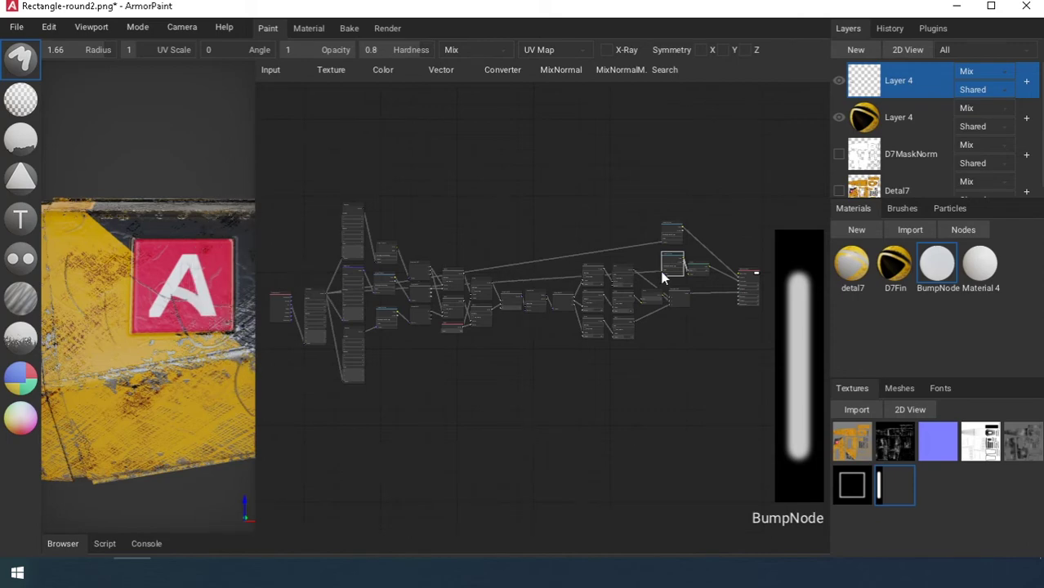
Set the first Mapping node's X scale to 10, reduce the brush radius to 0.33 and widen the 3D viewport
{"action": "scroll", "coordinate": [585, 181], "scroll_direction": "up", "scroll_amount": 5}
{"action": "scroll", "coordinate": [314, 284], "scroll_direction": "up", "scroll_amount": 4}
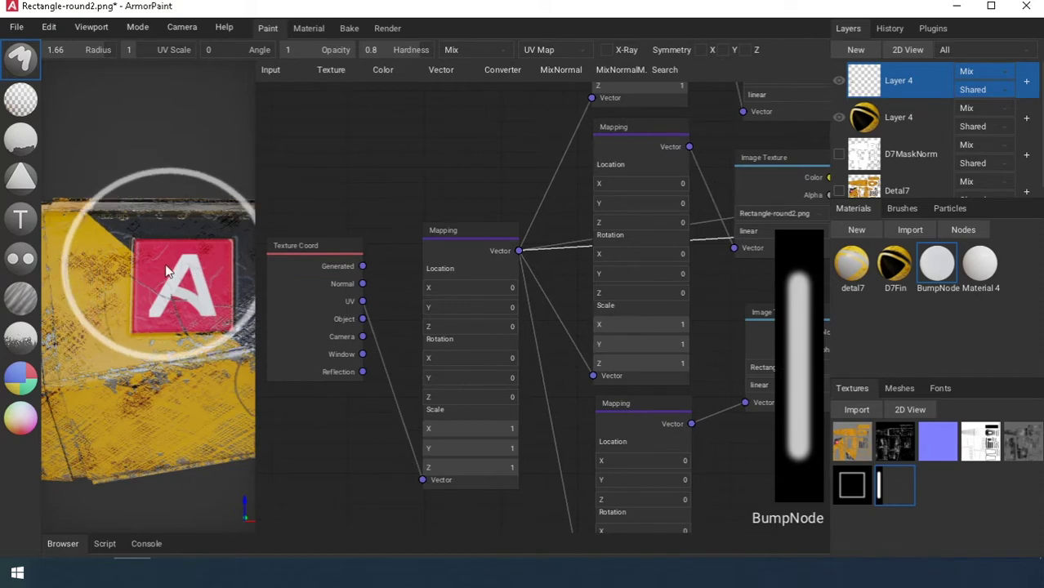
{"action": "key", "text": "f"}
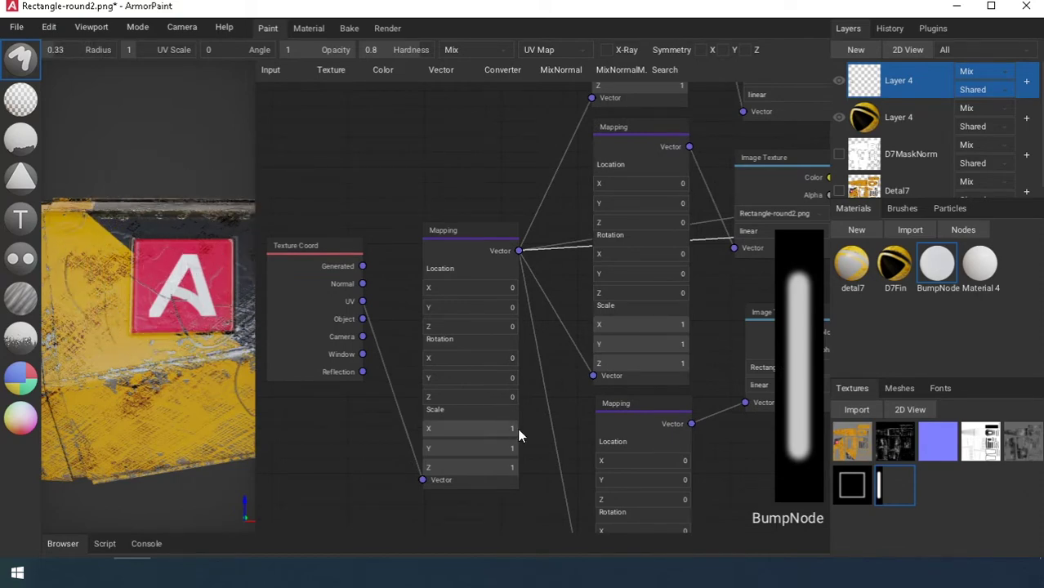
{"action": "type", "text": "0"}
{"action": "key", "text": "Return"}
{"action": "left_click_drag", "start_coordinate": [252, 141], "coordinate": [673, 144]}
Choose the Decal tool and set its Scale X to 2 and radius to 1.05
{"action": "scroll", "coordinate": [546, 158], "scroll_direction": "up", "scroll_amount": 5}
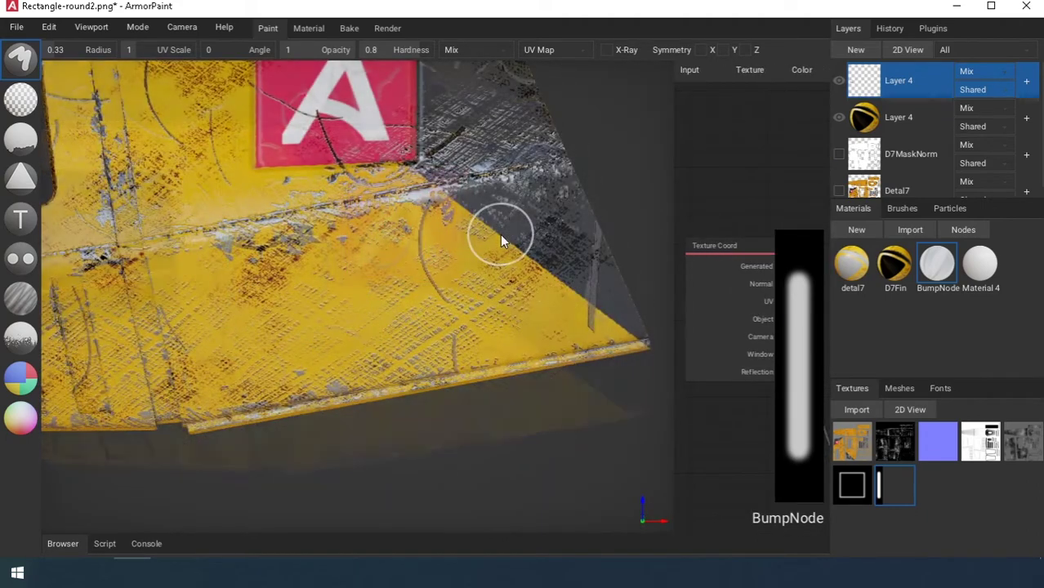
{"action": "key", "text": "d"}
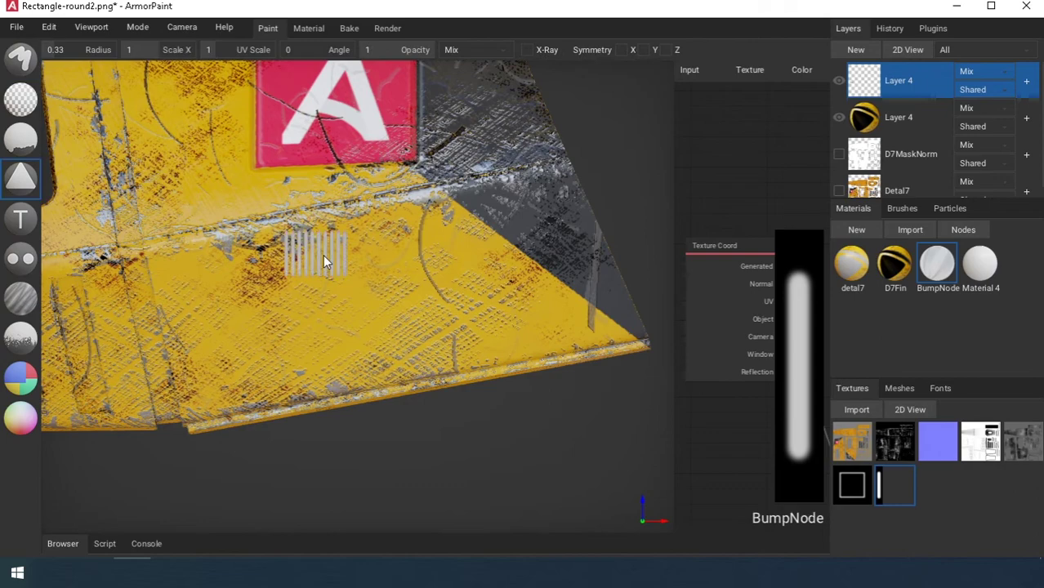
{"action": "key", "text": "f"}
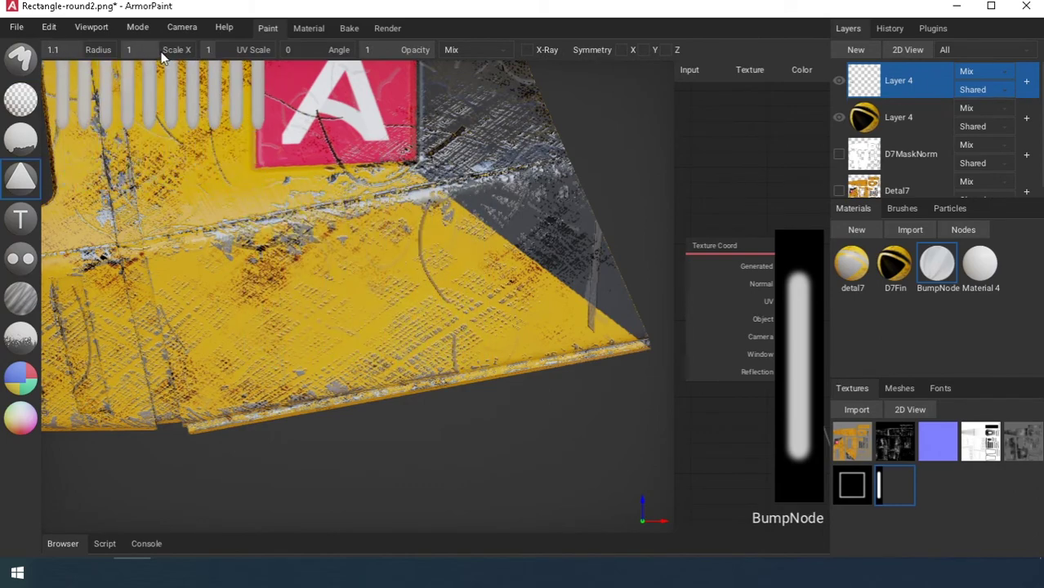
{"action": "left_click_drag", "start_coordinate": [163, 52], "coordinate": [201, 52]}
{"action": "key", "text": "f"}
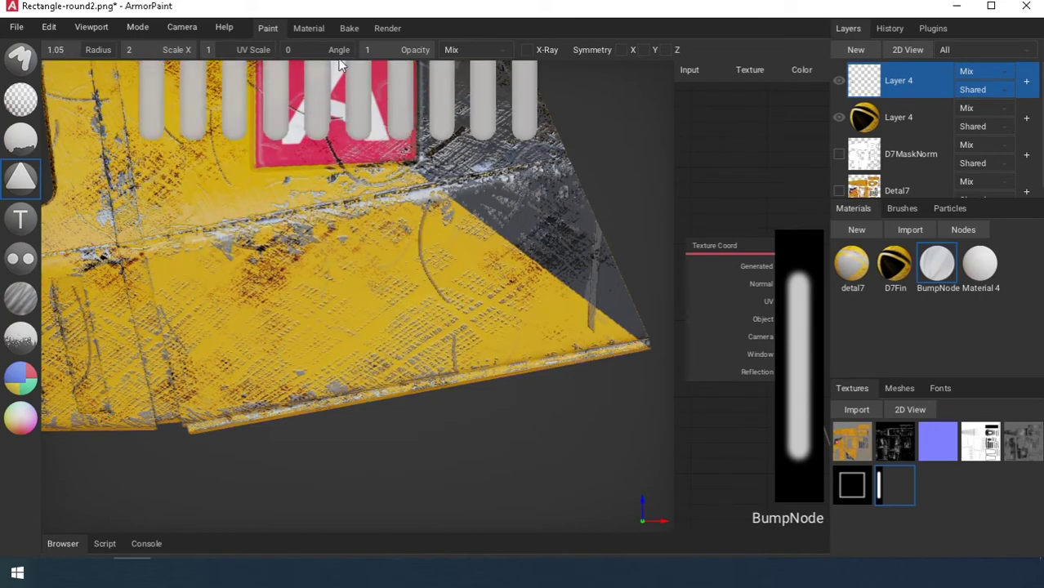
Set the decal angle to 11
{"action": "left_click", "coordinate": [285, 50]}
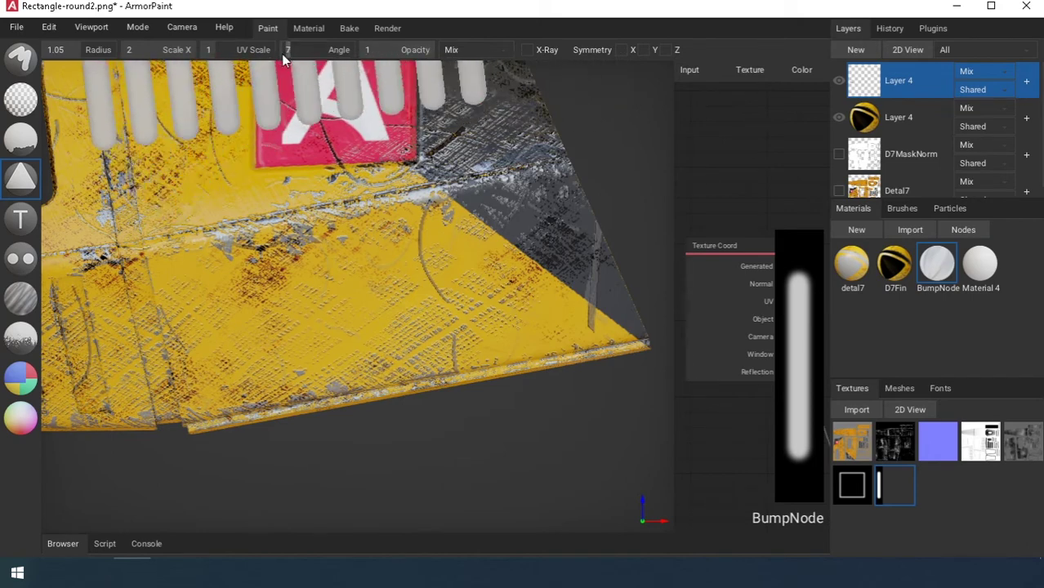
{"action": "type", "text": "ff11"}
{"action": "key", "text": "Return"}
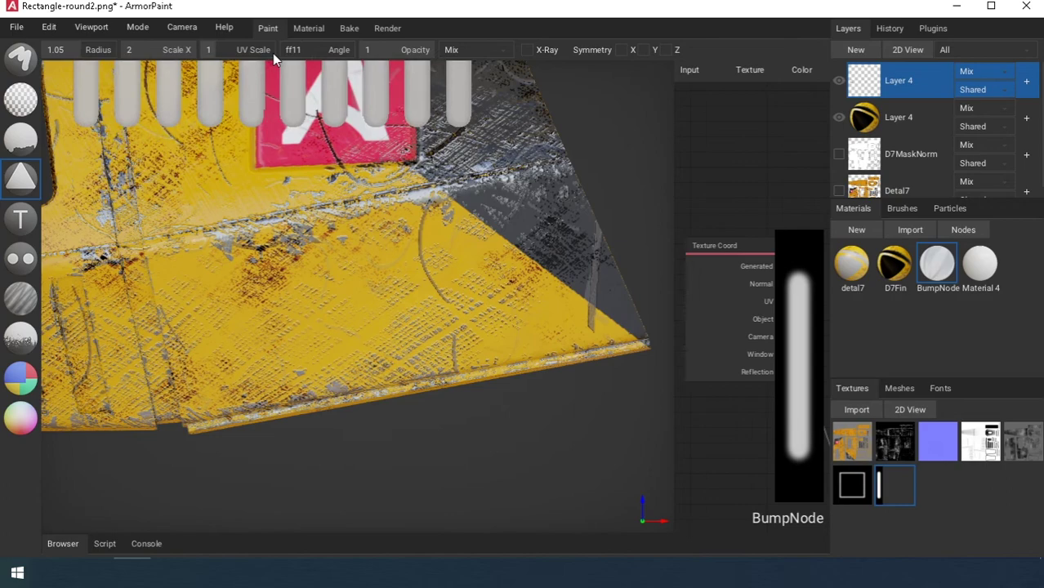
{"action": "left_click", "coordinate": [288, 53]}
{"action": "type", "text": "11"}
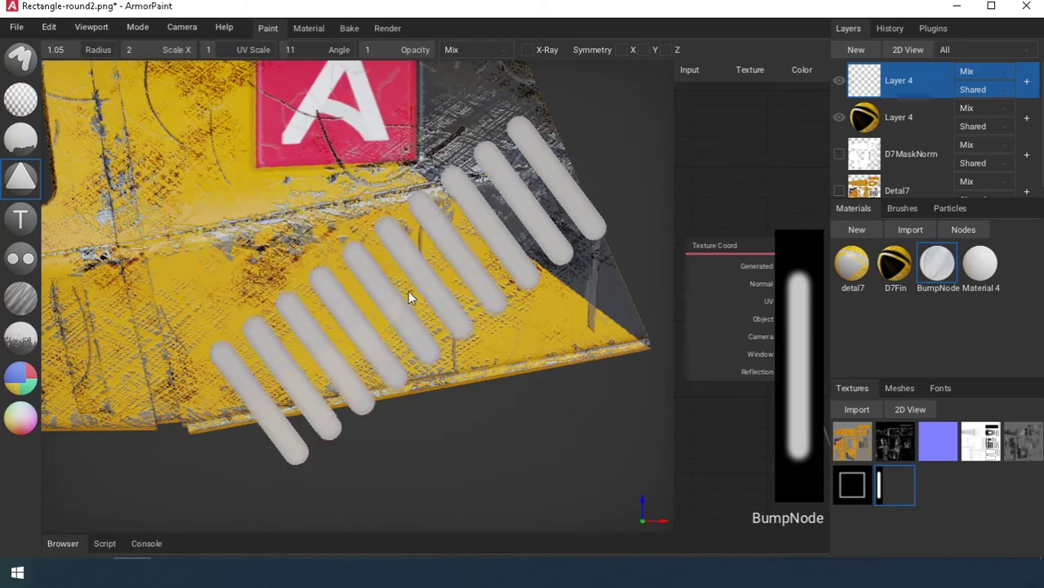
Enable X-Ray, stamp the slot decal with a 0.97 radius on the panel below the logo, and inspect both sides
{"action": "left_click", "coordinate": [526, 49]}
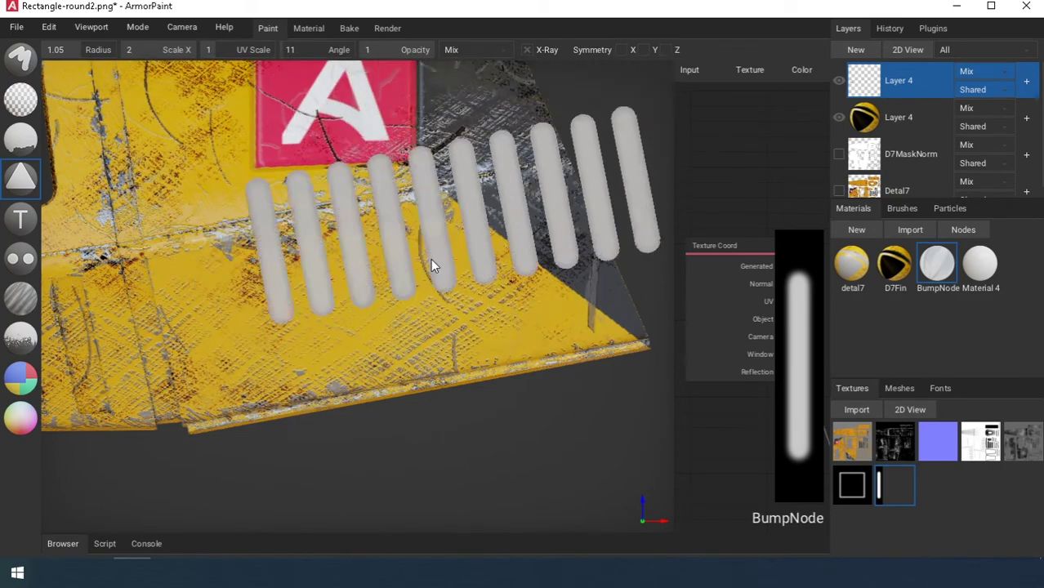
{"action": "key", "text": "f"}
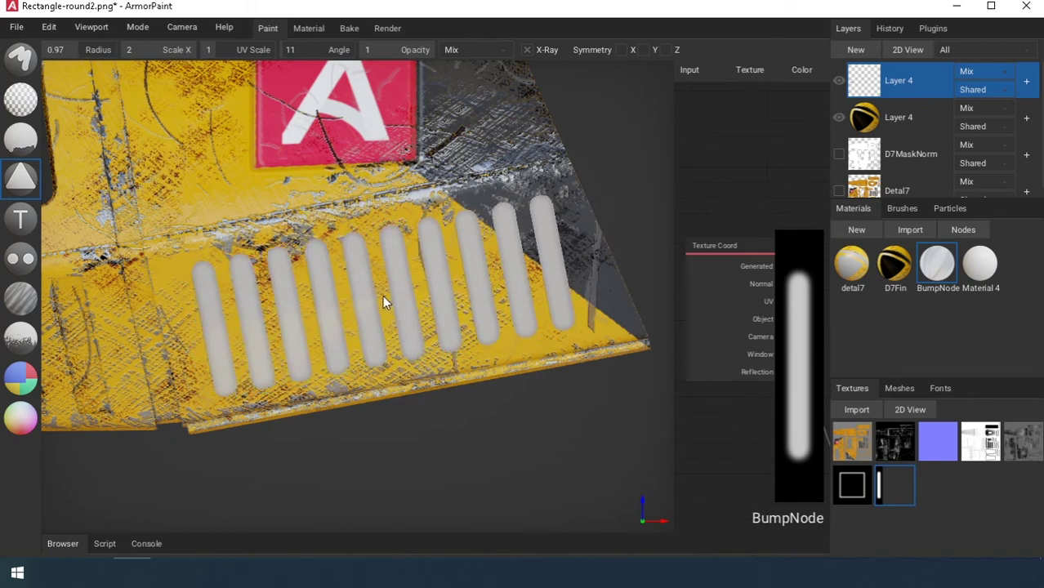
{"action": "left_click", "coordinate": [384, 302]}
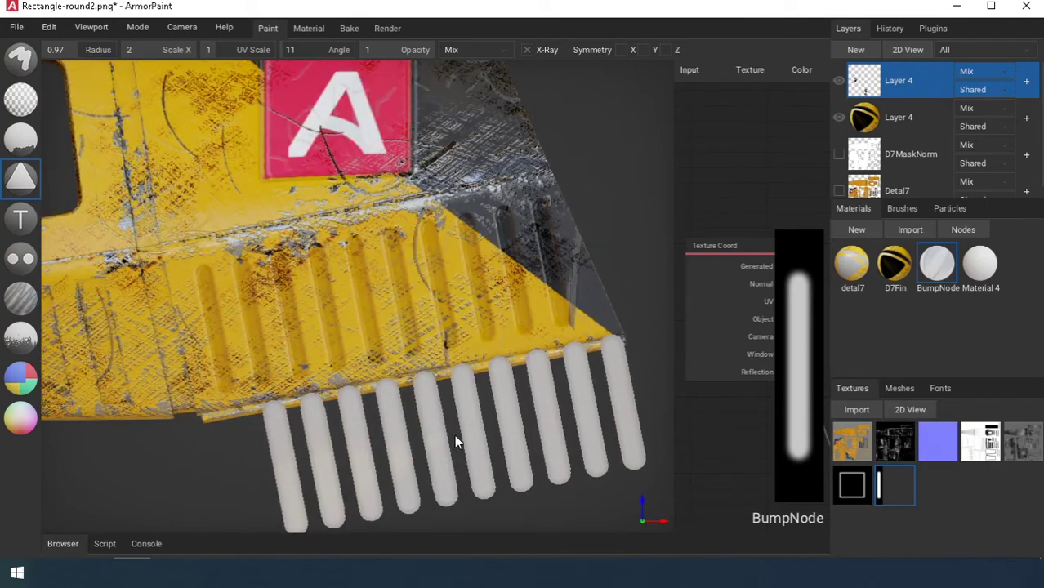
{"action": "left_click", "coordinate": [22, 57]}
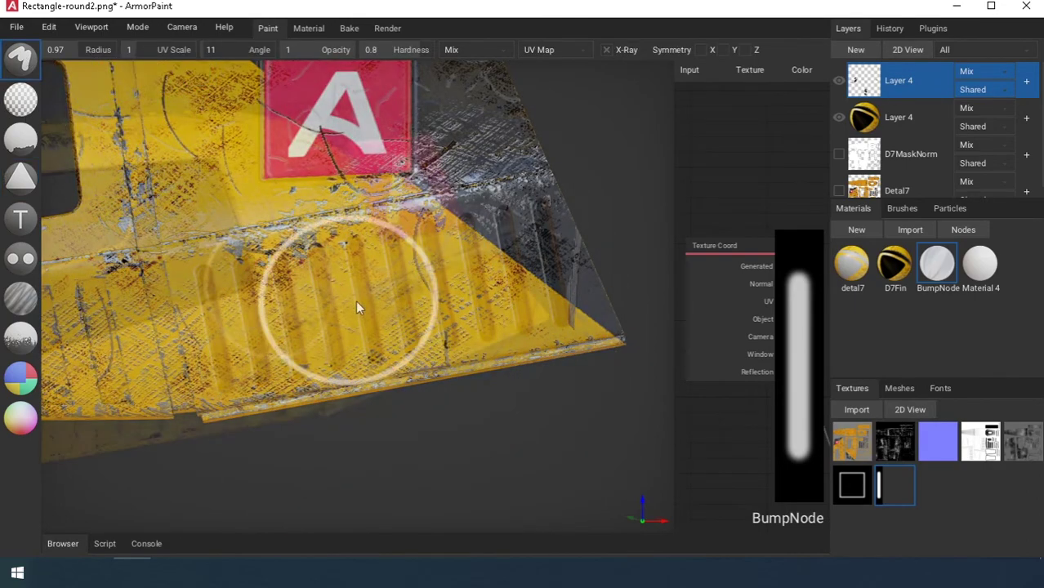
{"action": "mouse_move", "coordinate": [357, 302]}
{"action": "right_mouse_down"}
{"action": "mouse_move", "coordinate": [360, 315]}
{"action": "mouse_move", "coordinate": [507, 347]}
{"action": "mouse_move", "coordinate": [282, 354]}
{"action": "mouse_move", "coordinate": [225, 333]}
{"action": "right_mouse_up"}
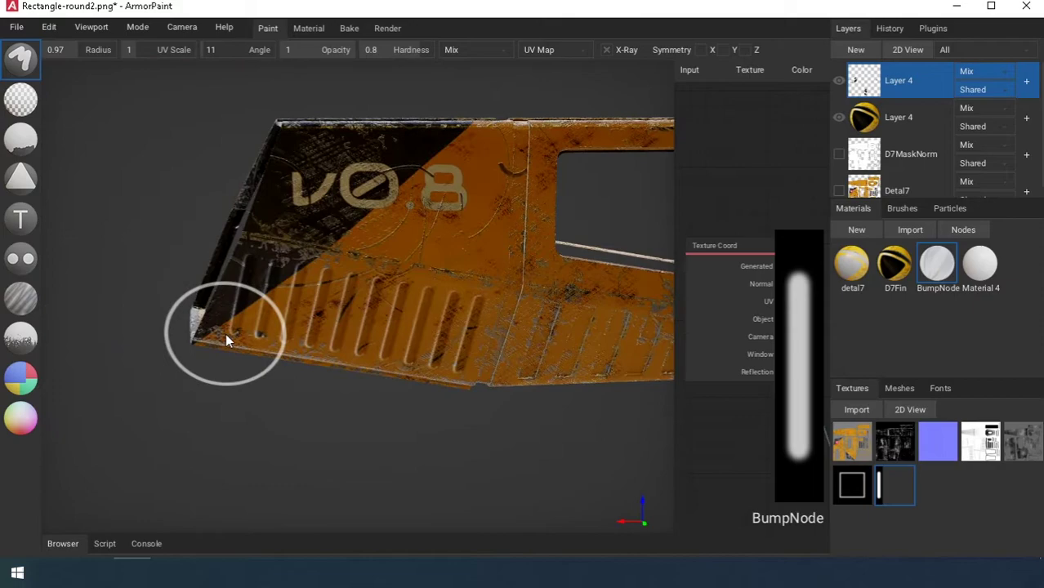
{"action": "mouse_move", "coordinate": [519, 306]}
{"action": "middle_mouse_down", "text": "shift"}
{"action": "mouse_move", "coordinate": [531, 283]}
{"action": "mouse_move", "coordinate": [388, 264]}
{"action": "middle_mouse_up", "text": "shift"}
{"action": "mouse_move", "coordinate": [388, 264]}
{"action": "right_mouse_down"}
{"action": "mouse_move", "coordinate": [344, 293]}
{"action": "mouse_move", "coordinate": [519, 297]}
{"action": "mouse_move", "coordinate": [196, 275]}
{"action": "right_mouse_up"}
{"action": "mouse_move", "coordinate": [195, 275]}
{"action": "middle_mouse_down", "text": "shift"}
{"action": "mouse_move", "coordinate": [114, 271]}
{"action": "mouse_move", "coordinate": [167, 270]}
{"action": "middle_mouse_up", "text": "shift"}
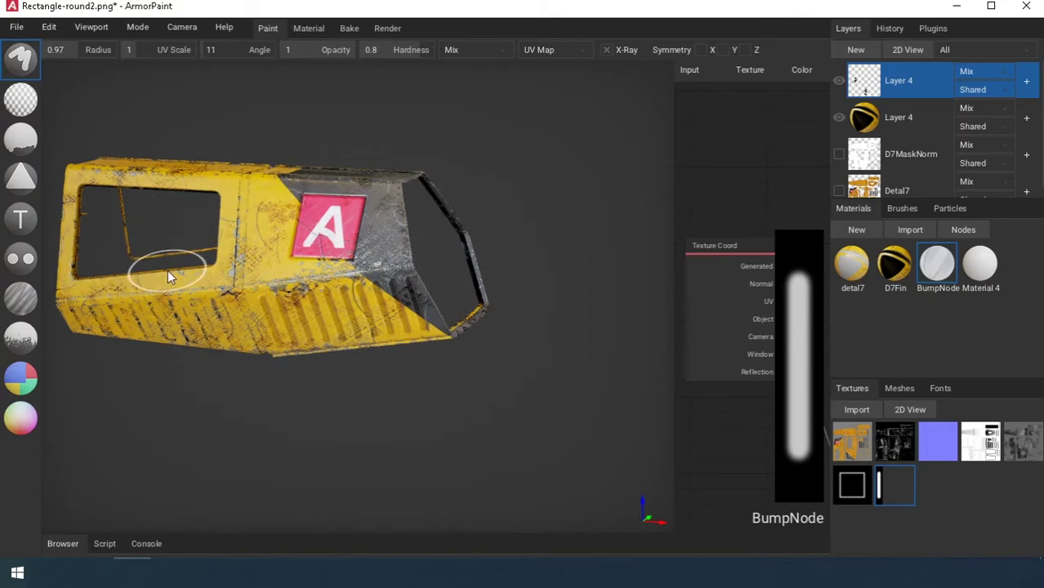
{"action": "right_click_drag", "start_coordinate": [168, 269], "coordinate": [238, 276]}
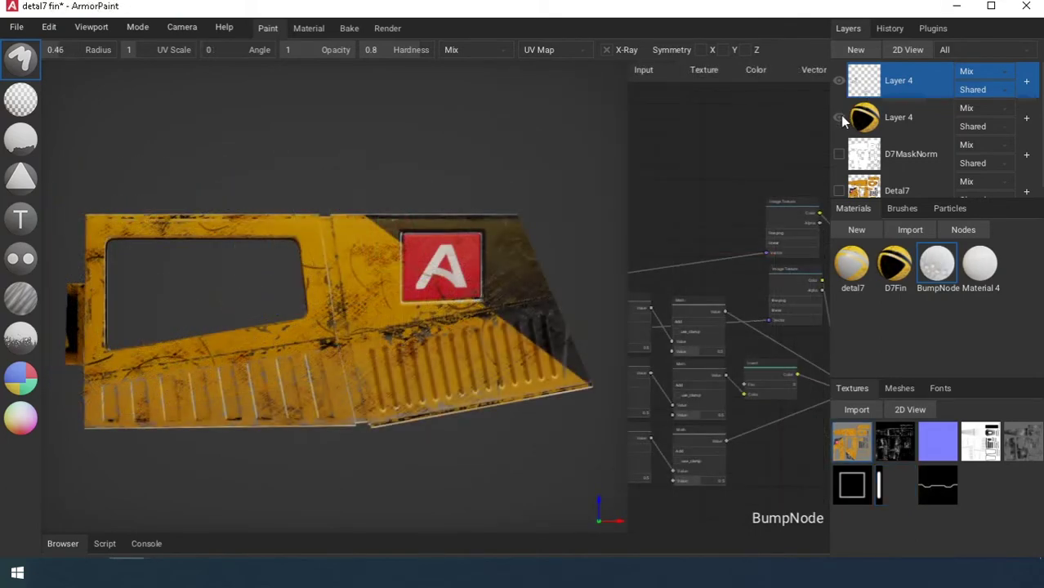
Hide the lower Layer 4 and move the uppermost Layer 4 beneath Detal7, leaving it selected
{"action": "left_click", "coordinate": [840, 118]}
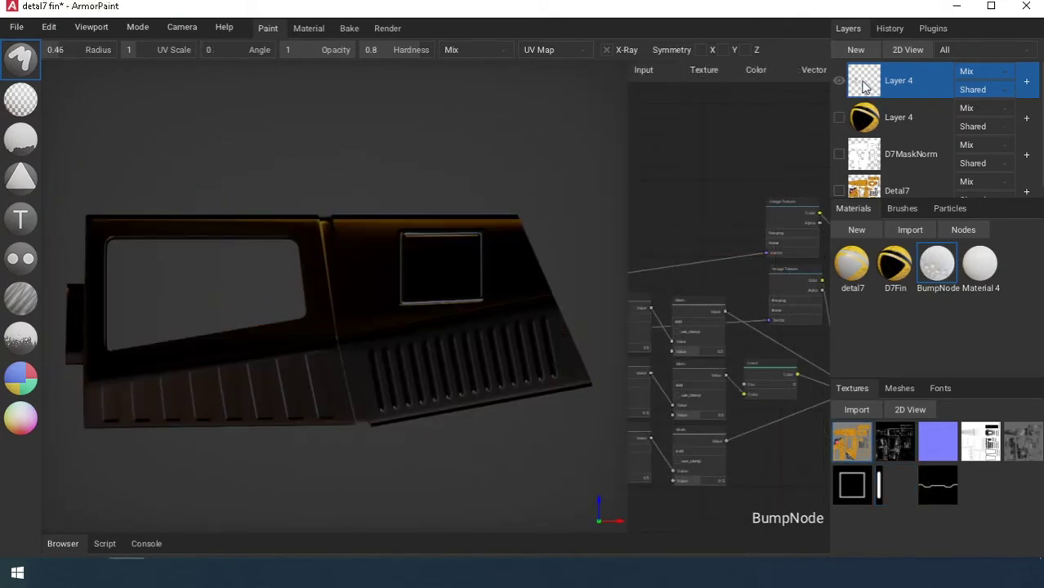
{"action": "mouse_move", "coordinate": [864, 87]}
{"action": "left_mouse_down"}
{"action": "mouse_move", "coordinate": [871, 168]}
{"action": "mouse_move", "coordinate": [859, 155]}
{"action": "left_mouse_up"}
{"action": "scroll", "coordinate": [871, 139], "scroll_direction": "down", "scroll_amount": 1}
{"action": "left_click", "coordinate": [863, 180]}
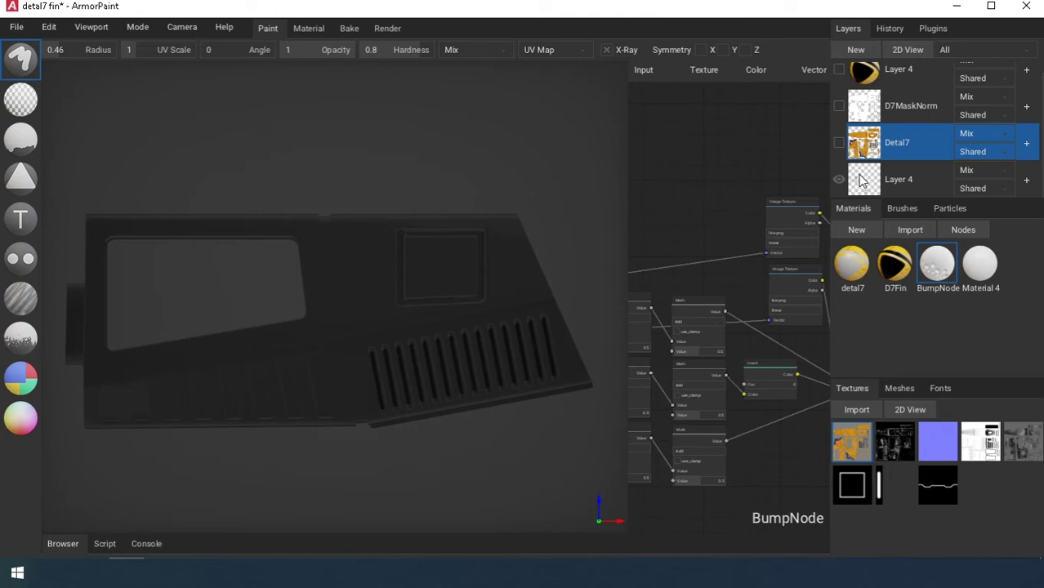
{"action": "left_click", "coordinate": [859, 181]}
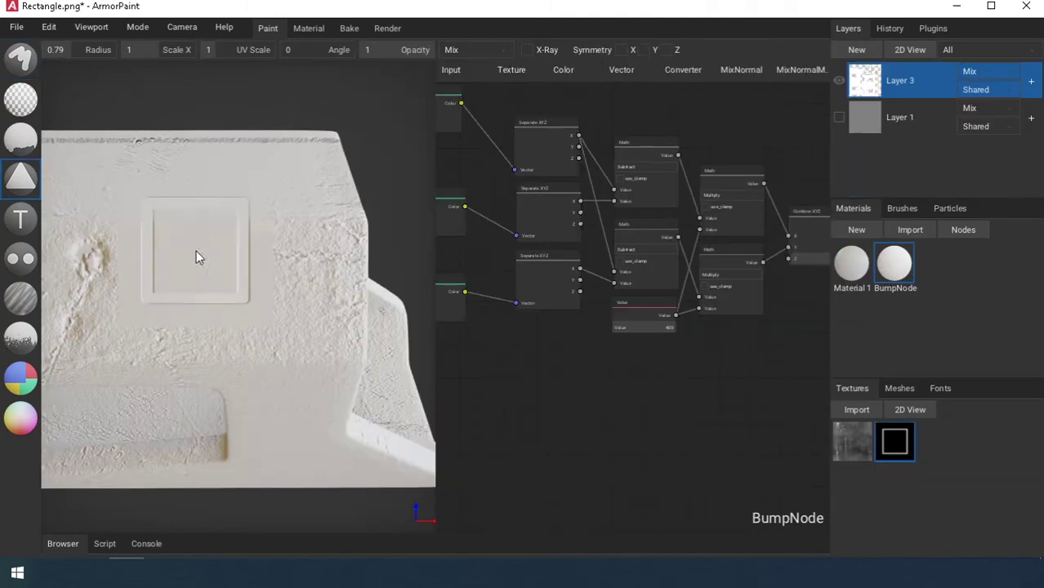
Try stamping two overlapping rectangle decals on Layer 3 above Layer 1, and undo both stamps
{"action": "left_click", "coordinate": [196, 250]}
{"action": "left_click", "coordinate": [252, 312]}
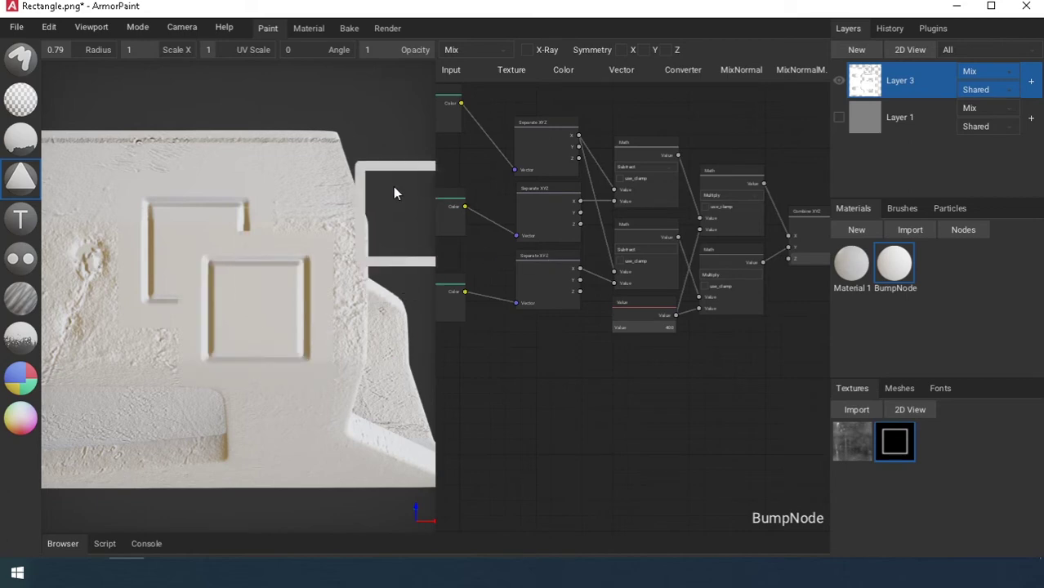
{"action": "key", "text": "ctrl+z"}
{"action": "key", "text": "ctrl+z"}
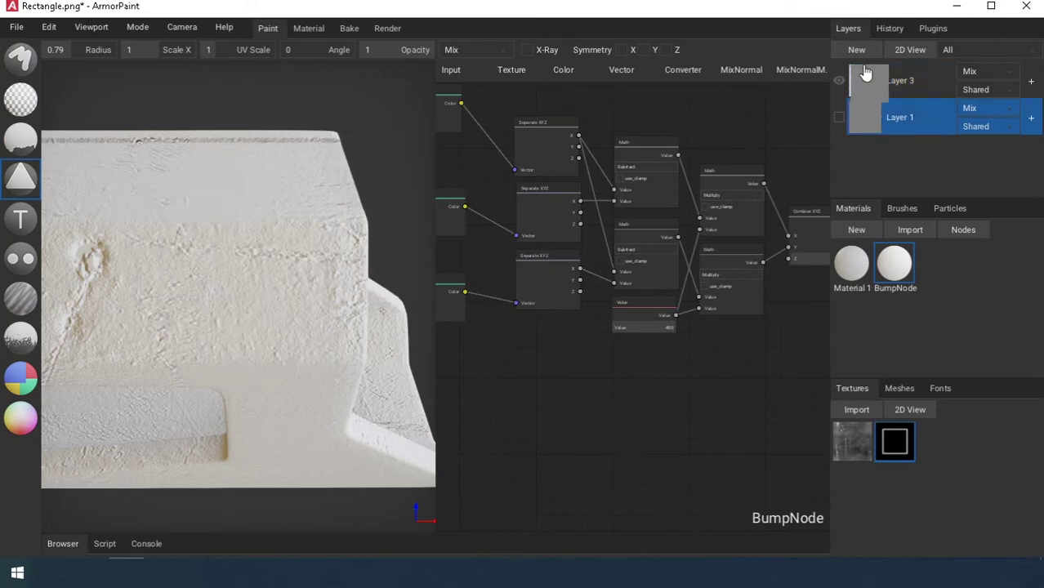
Move Layer 1 above Layer 3 and stamp two overlapping rectangle decals on Layer 3
{"action": "left_click_drag", "start_coordinate": [864, 122], "coordinate": [866, 72]}
{"action": "left_click", "coordinate": [841, 129]}
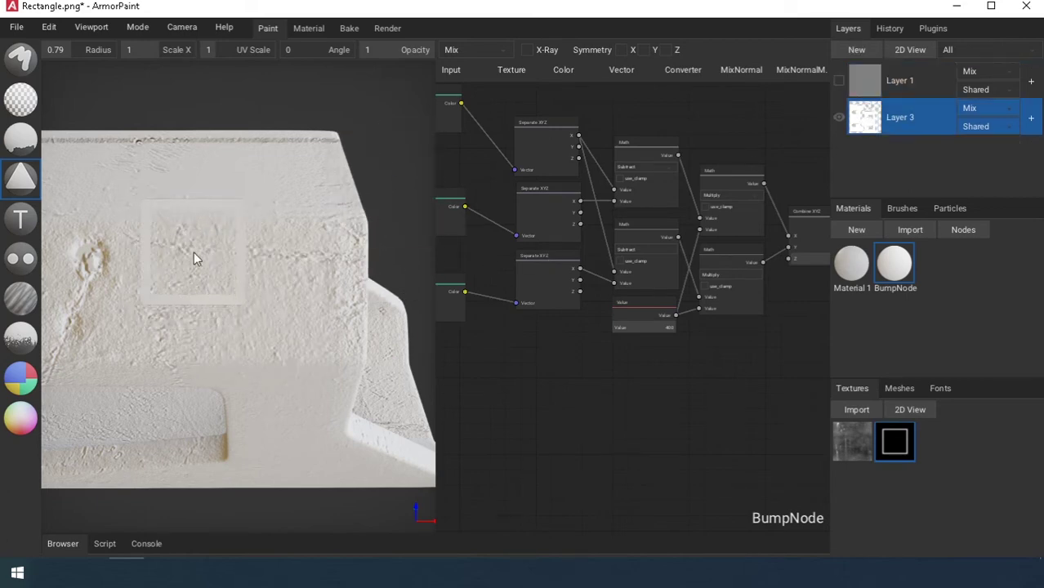
{"action": "left_click", "coordinate": [194, 252]}
{"action": "left_click", "coordinate": [252, 306]}
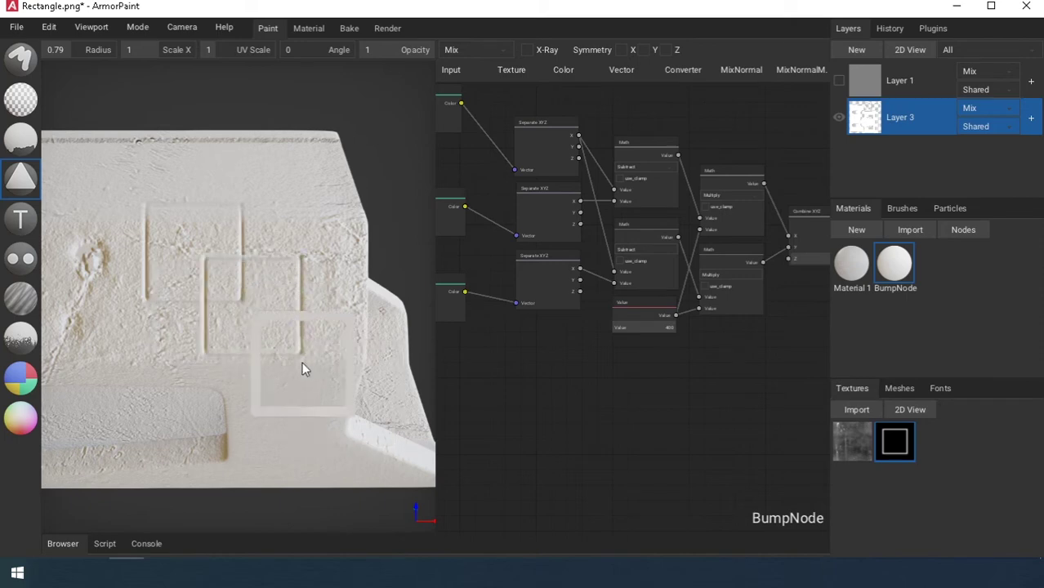
Stamp one more overlapping rectangle decal on Layer 3, diagonally below the previous two stamps
{"action": "left_click", "coordinate": [300, 365]}
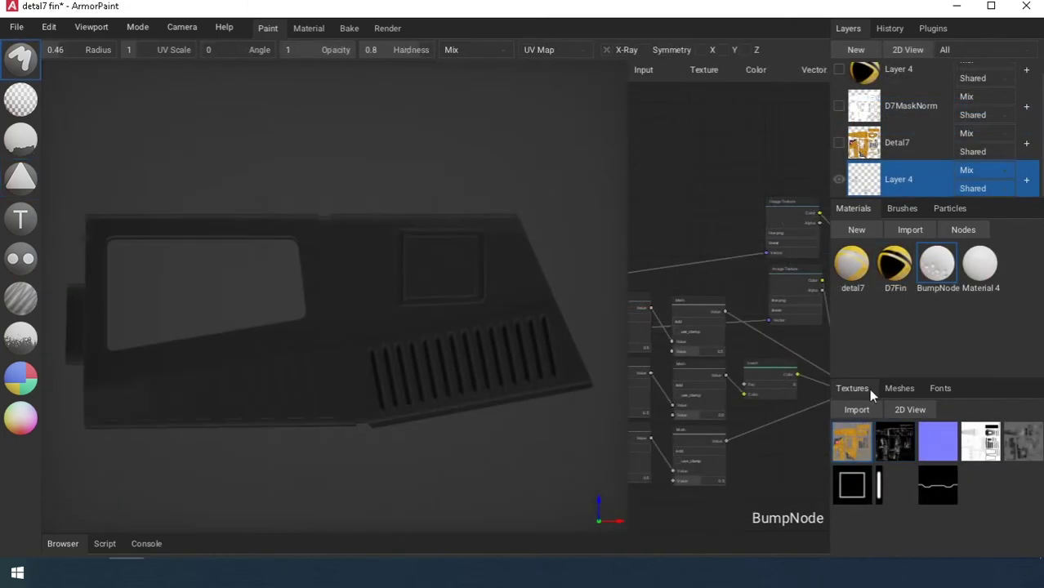
Stamp the wavy line texture as a decal along the body's upper edge with radius 0.44 and Scale X 9
{"action": "left_click", "coordinate": [943, 485]}
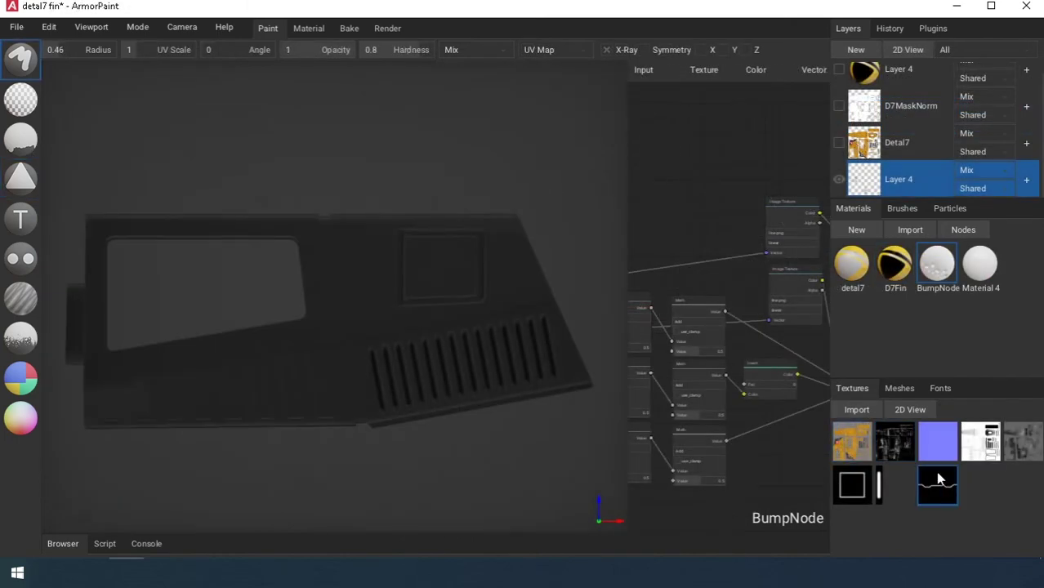
{"action": "left_click", "coordinate": [24, 181]}
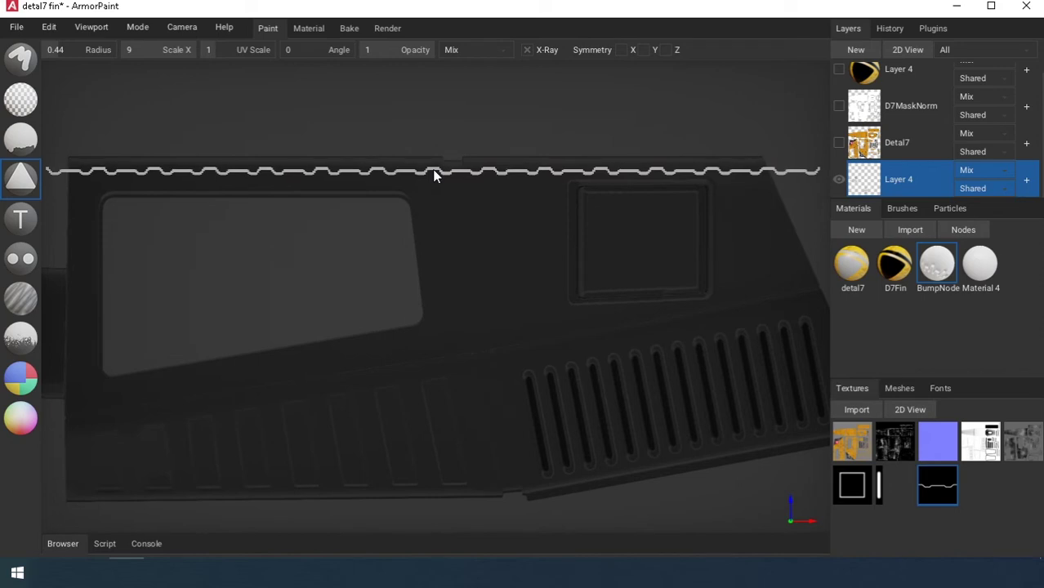
{"action": "left_click", "coordinate": [434, 172]}
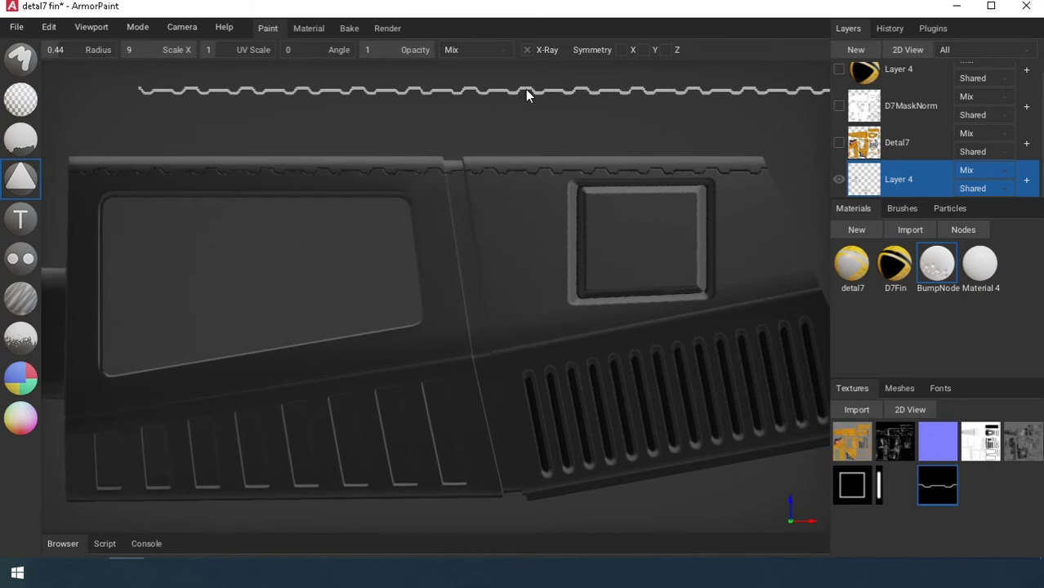
{"action": "left_click", "coordinate": [20, 57]}
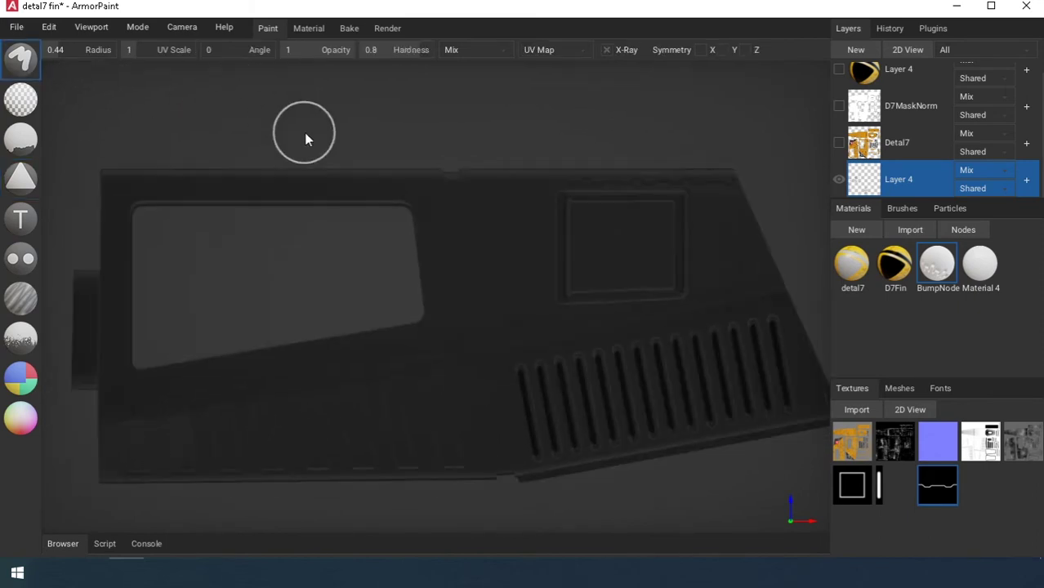
{"action": "mouse_move", "coordinate": [306, 137]}
{"action": "right_mouse_down"}
{"action": "mouse_move", "coordinate": [436, 167]}
{"action": "mouse_move", "coordinate": [499, 222]}
{"action": "mouse_move", "coordinate": [349, 251]}
{"action": "mouse_move", "coordinate": [314, 232]}
{"action": "mouse_move", "coordinate": [307, 247]}
{"action": "mouse_move", "coordinate": [517, 233]}
{"action": "mouse_move", "coordinate": [527, 253]}
{"action": "mouse_move", "coordinate": [588, 230]}
{"action": "right_mouse_up"}
Move the decal Layer 4 to the top of the layer stack and show the black-and-yellow Layer 4 beneath it
{"action": "left_click_drag", "start_coordinate": [867, 190], "coordinate": [868, 88]}
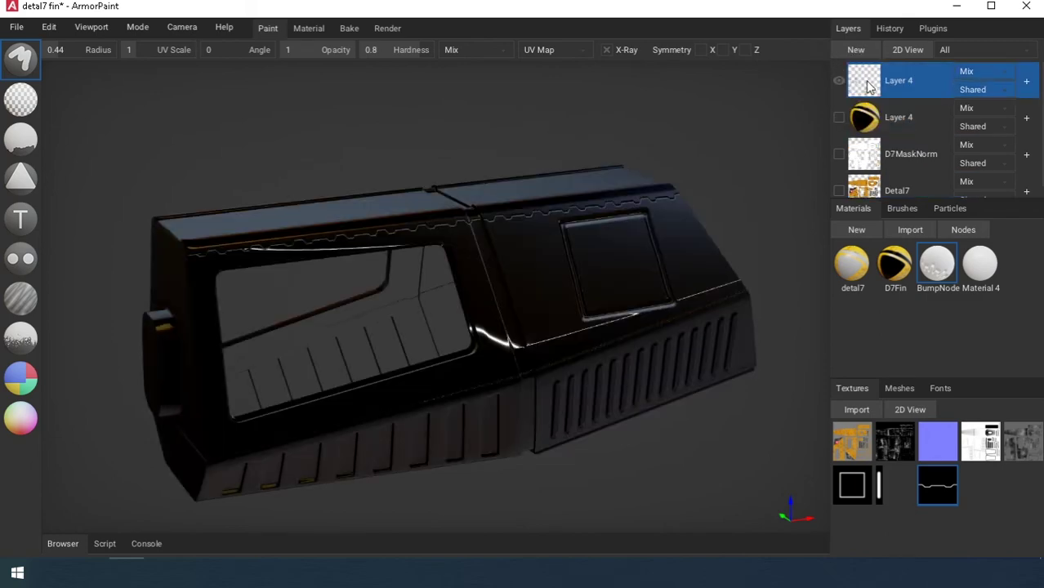
{"action": "left_click", "coordinate": [841, 119]}
{"action": "right_click_drag", "start_coordinate": [469, 202], "coordinate": [407, 258]}
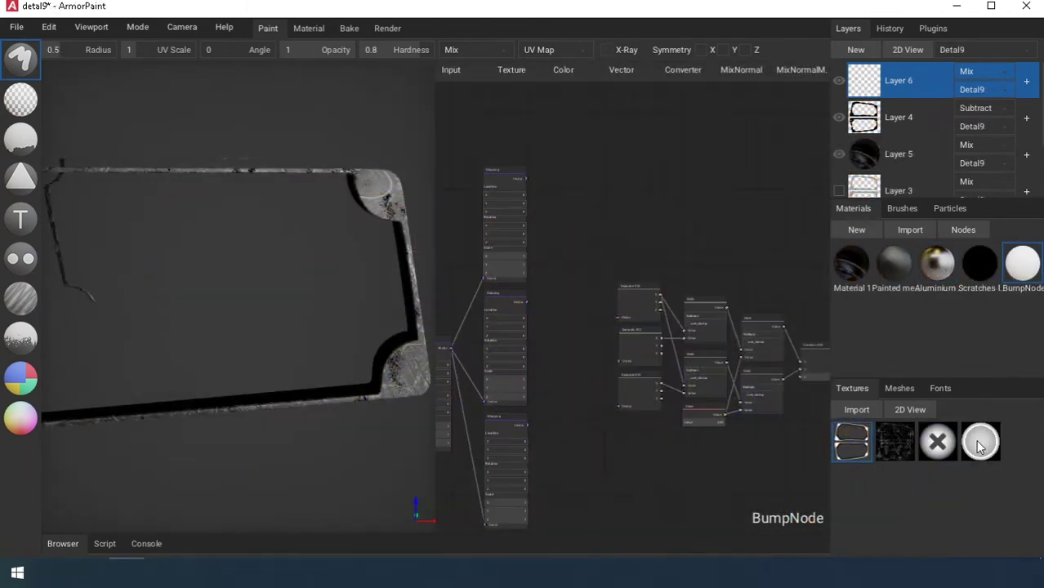
Add the circle texture to the BumpNode graph as an Image Texture node between the Mapping and Separate XYZ nodes
{"action": "left_click_drag", "start_coordinate": [980, 441], "coordinate": [582, 234]}
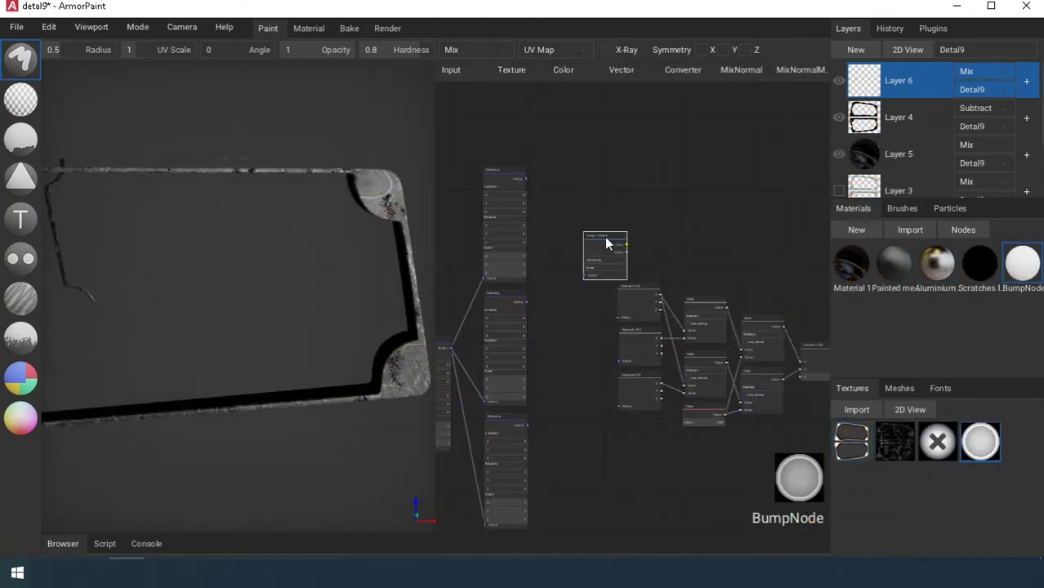
{"action": "middle_click_drag", "start_coordinate": [608, 242], "coordinate": [654, 245]}
{"action": "left_click_drag", "start_coordinate": [642, 245], "coordinate": [625, 245]}
{"action": "scroll", "coordinate": [601, 286], "scroll_direction": "up", "scroll_amount": 2}
{"action": "middle_click_drag", "start_coordinate": [601, 292], "coordinate": [609, 303]}
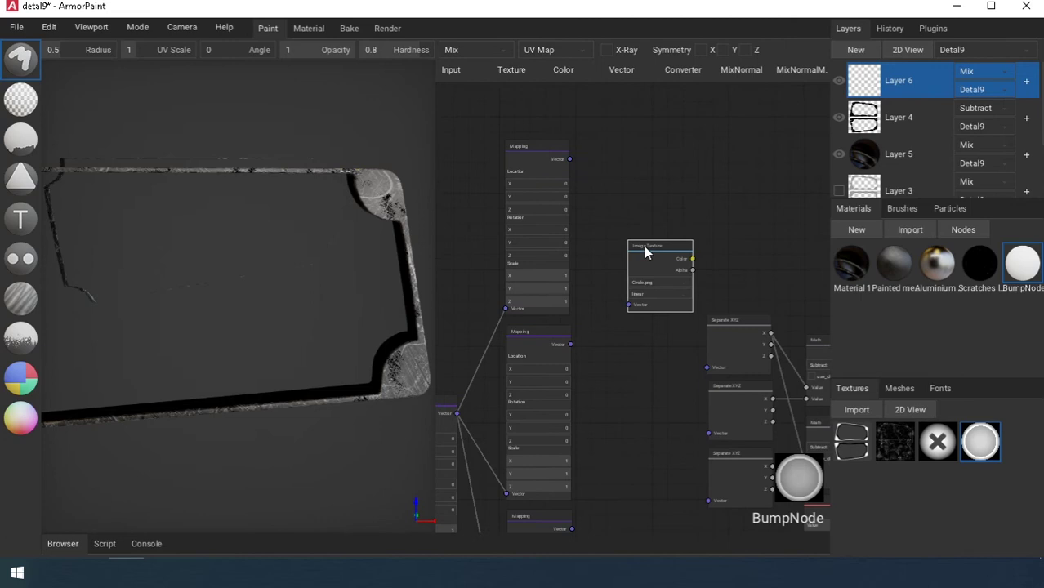
{"action": "left_click_drag", "start_coordinate": [645, 246], "coordinate": [634, 249]}
{"action": "middle_click_drag", "start_coordinate": [637, 238], "coordinate": [635, 189]}
Duplicate the Circle.png Image Texture node twice and arrange the copies in a column below the original
{"action": "key", "text": "ctrl+c"}
{"action": "key", "text": "ctrl+v"}
{"action": "left_click_drag", "start_coordinate": [641, 199], "coordinate": [621, 303]}
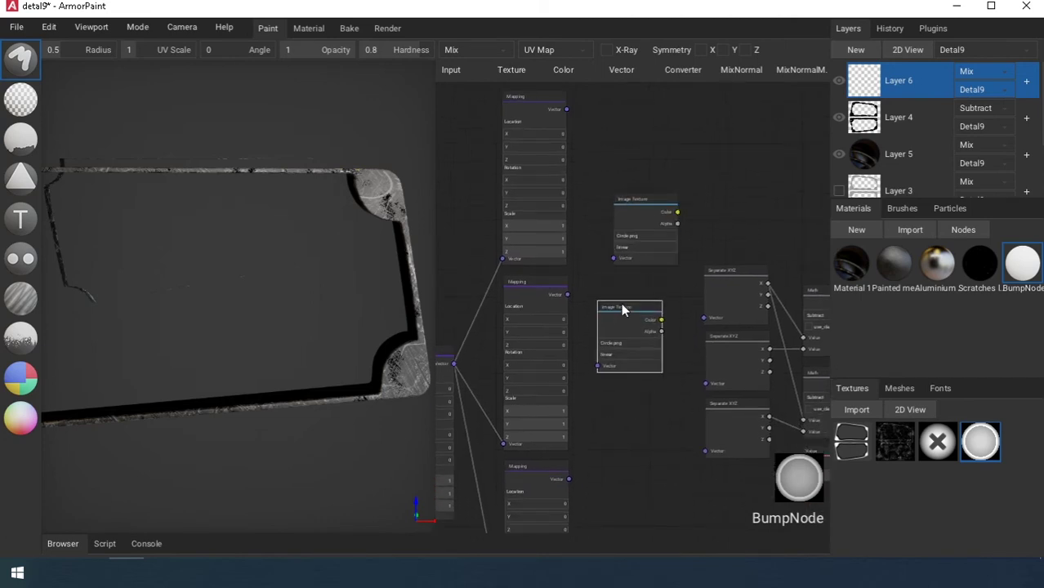
{"action": "middle_click_drag", "start_coordinate": [622, 304], "coordinate": [628, 280]}
{"action": "key", "text": "ctrl+c"}
{"action": "key", "text": "ctrl+v"}
{"action": "left_click_drag", "start_coordinate": [630, 286], "coordinate": [635, 387]}
Link each Mapping node to its Circle.png Image Texture node, and each texture's Color to its Separate XYZ node
{"action": "left_click_drag", "start_coordinate": [575, 452], "coordinate": [585, 449]}
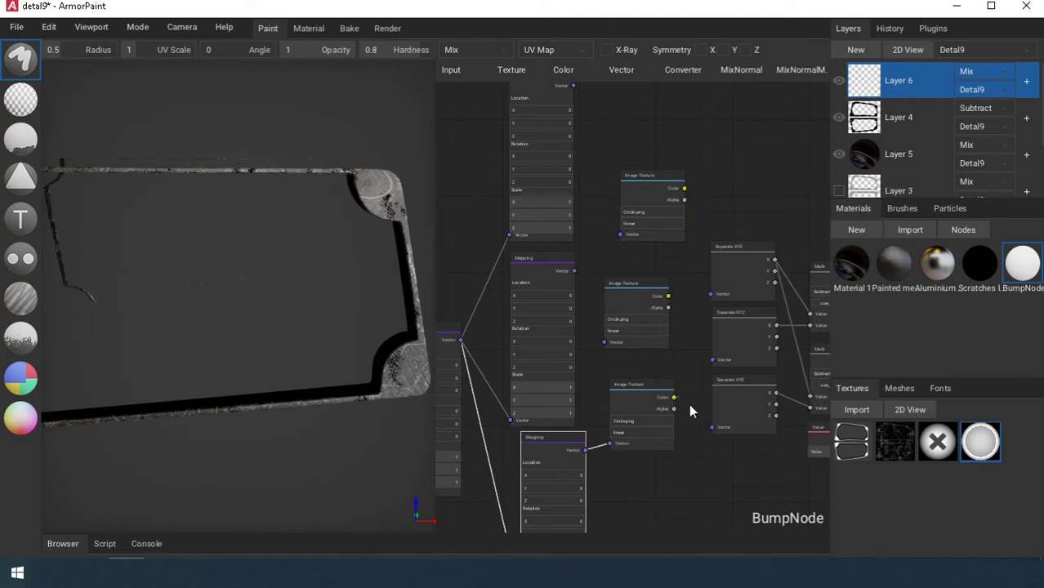
{"action": "left_click_drag", "start_coordinate": [668, 297], "coordinate": [714, 359]}
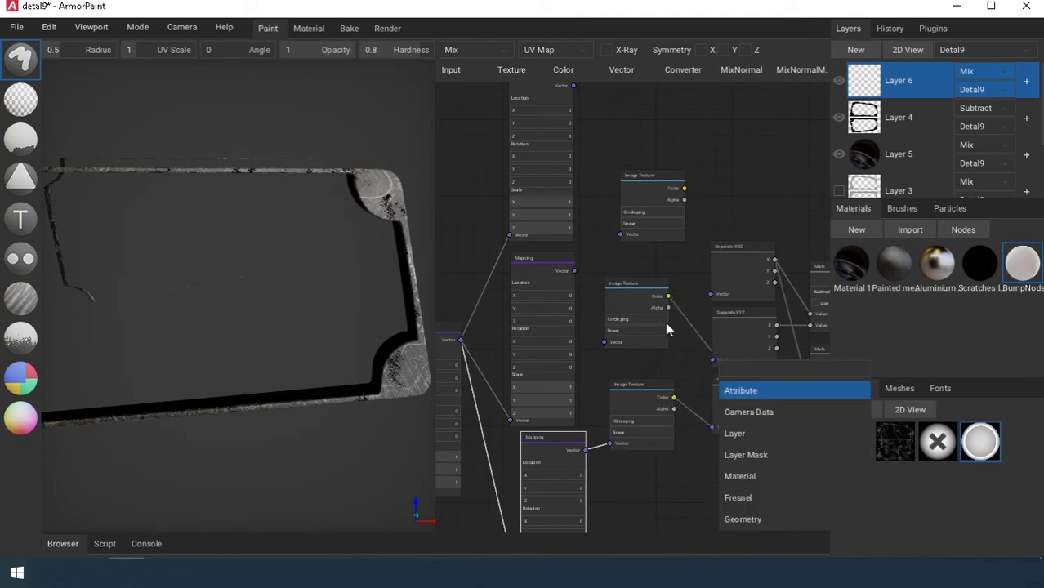
{"action": "left_click", "coordinate": [574, 271]}
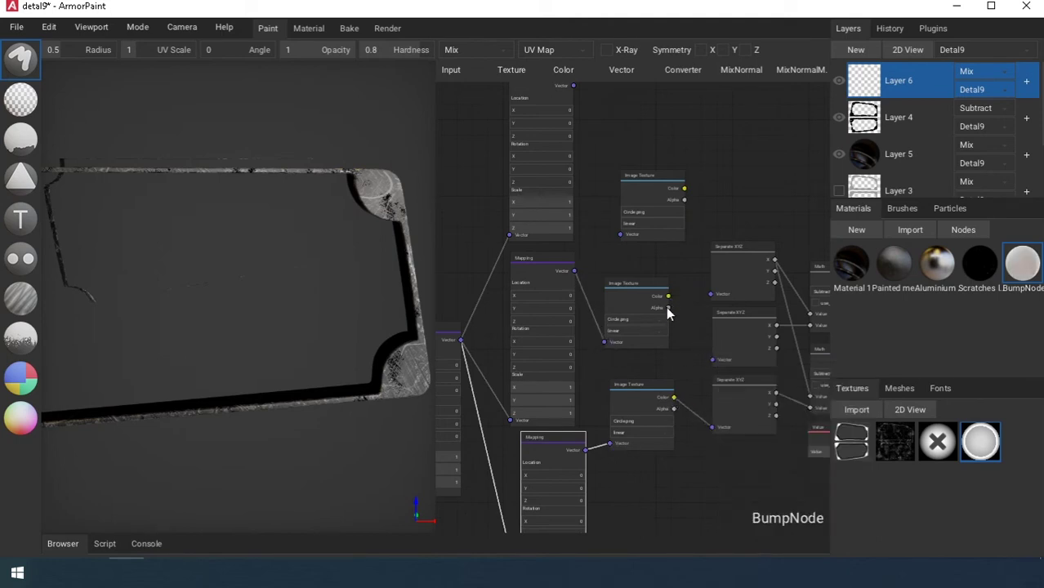
{"action": "left_click_drag", "start_coordinate": [668, 307], "coordinate": [690, 350]}
{"action": "middle_click_drag", "start_coordinate": [678, 263], "coordinate": [681, 301]}
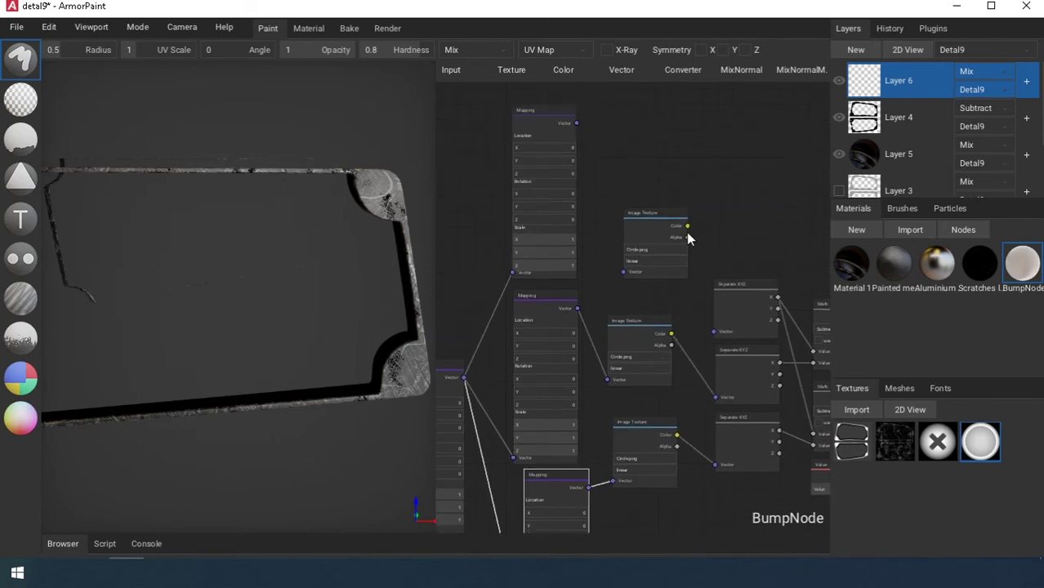
{"action": "middle_click_drag", "start_coordinate": [654, 145], "coordinate": [662, 173]}
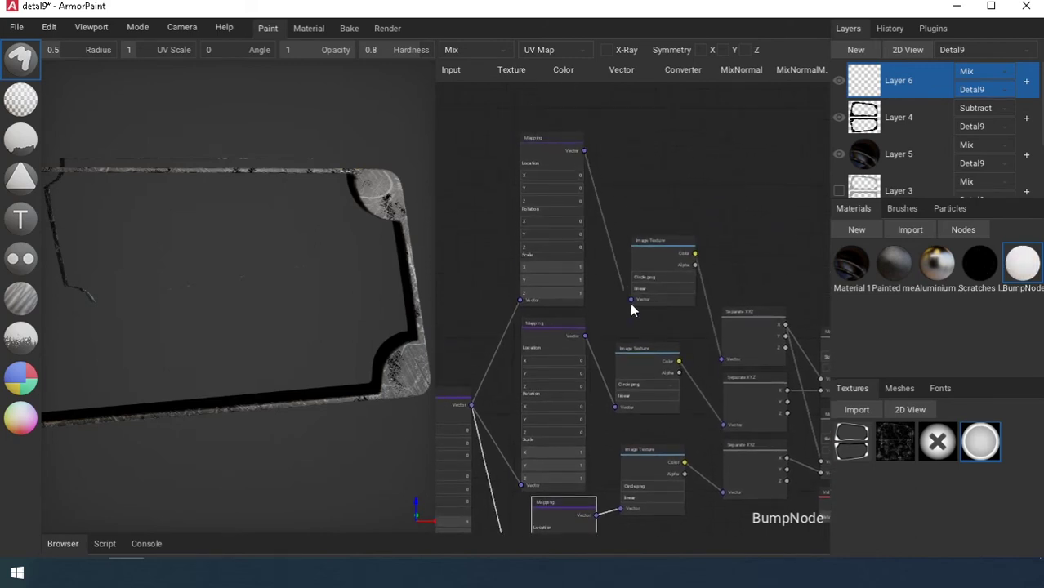
Add two more Circle.png Image Texture nodes near the Material Output and link one's Color to Occlusion
{"action": "scroll", "coordinate": [682, 172], "scroll_direction": "down", "scroll_amount": 5}
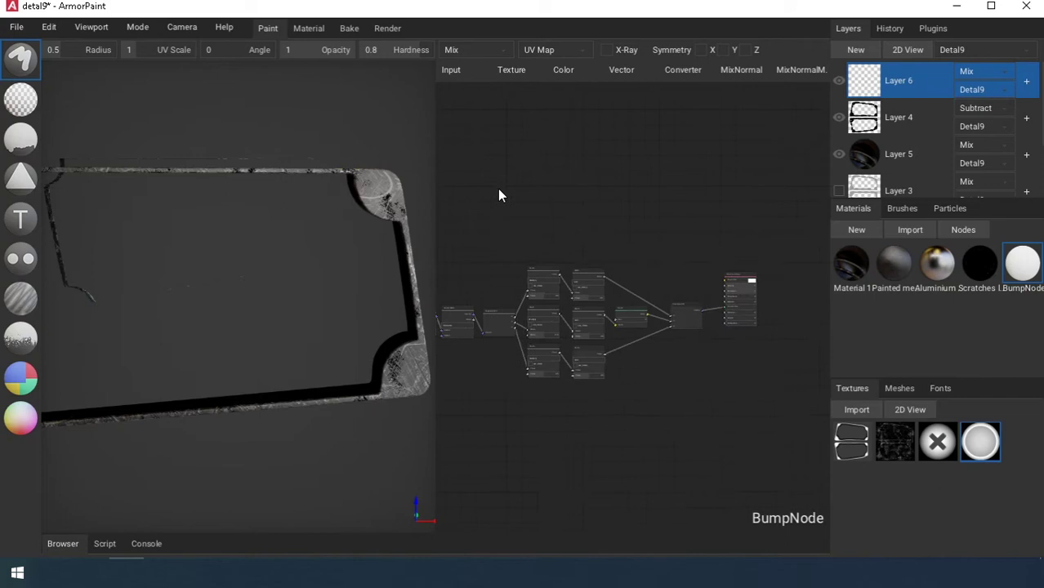
{"action": "scroll", "coordinate": [683, 257], "scroll_direction": "up", "scroll_amount": 5}
{"action": "left_click_drag", "start_coordinate": [980, 441], "coordinate": [737, 328]}
{"action": "left_click_drag", "start_coordinate": [987, 447], "coordinate": [542, 144]}
Add a Math node set to Greater Than, feed it the unlinked circle texture's Color, and link its Value to Opacity
{"action": "left_click", "coordinate": [681, 70]}
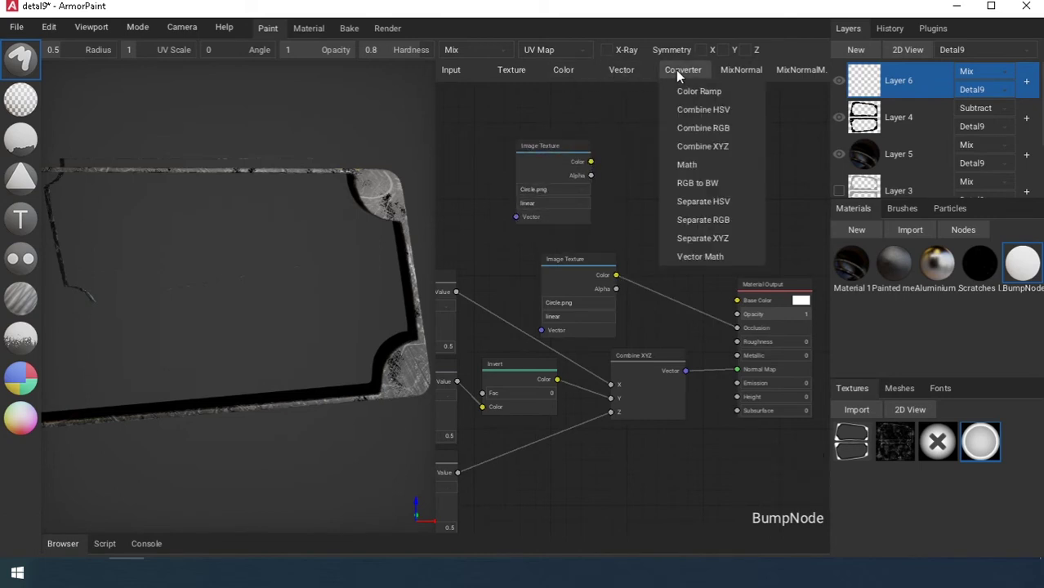
{"action": "left_click", "coordinate": [682, 164]}
{"action": "left_click", "coordinate": [678, 180]}
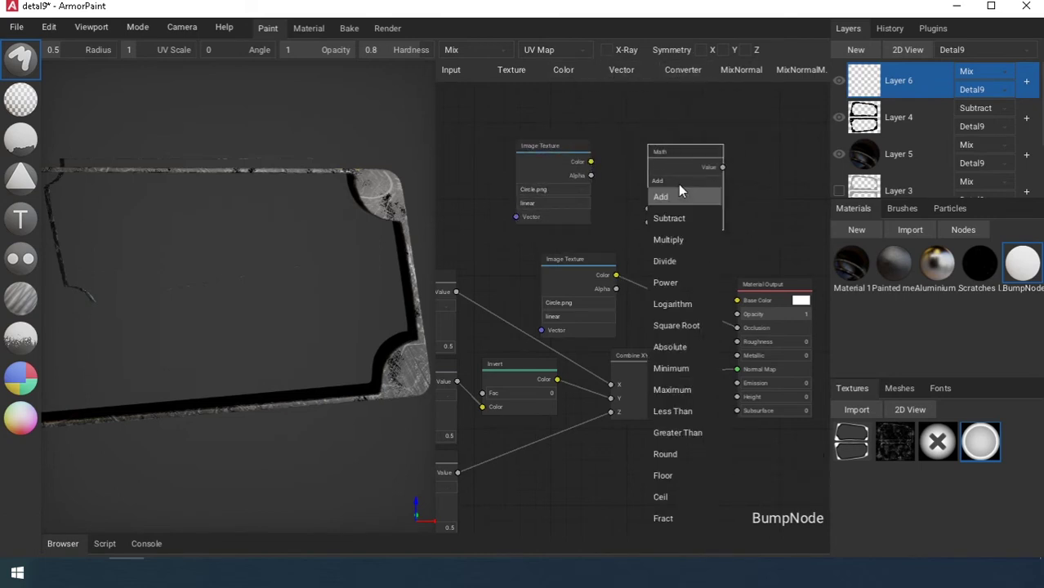
{"action": "left_click", "coordinate": [686, 434]}
{"action": "left_click_drag", "start_coordinate": [591, 162], "coordinate": [648, 209]}
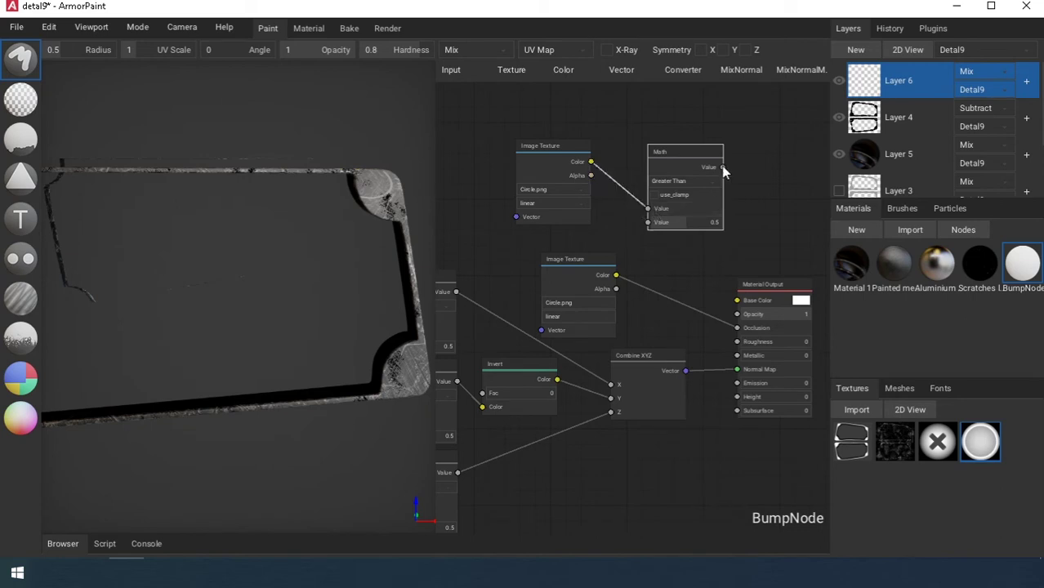
{"action": "left_click_drag", "start_coordinate": [722, 168], "coordinate": [735, 314]}
{"action": "left_click_drag", "start_coordinate": [684, 154], "coordinate": [663, 157]}
Set the Greater Than threshold to 0.53 while previewing the circle decal over the frame's corner
{"action": "left_click", "coordinate": [22, 177]}
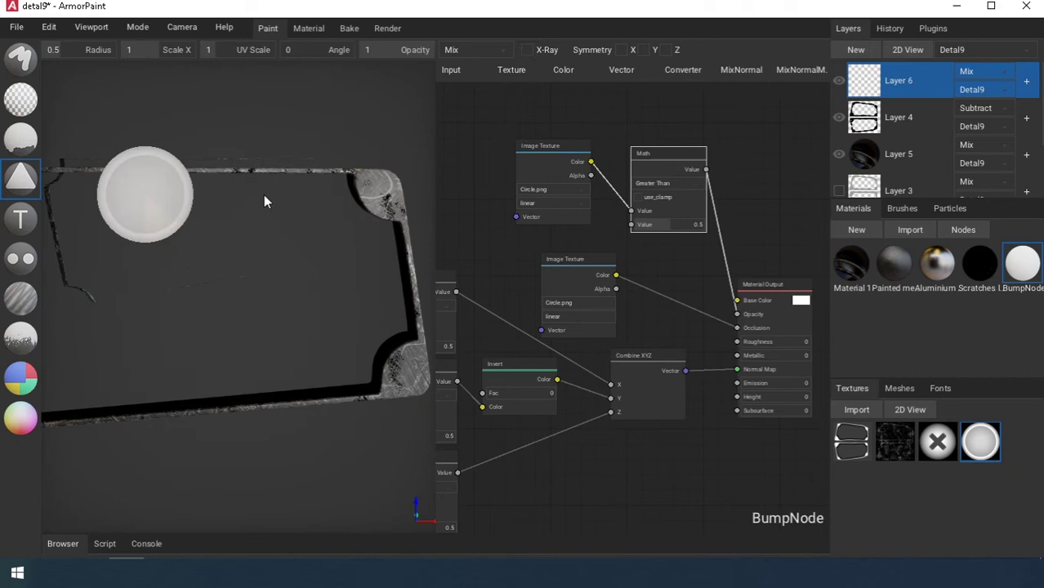
{"action": "left_click", "coordinate": [369, 181]}
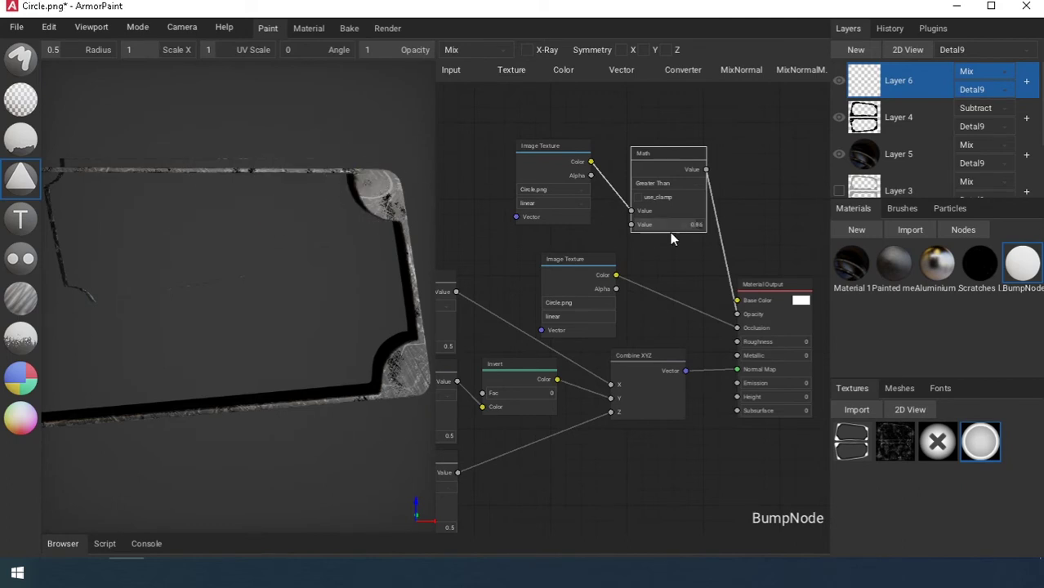
{"action": "left_click_drag", "start_coordinate": [684, 225], "coordinate": [671, 225]}
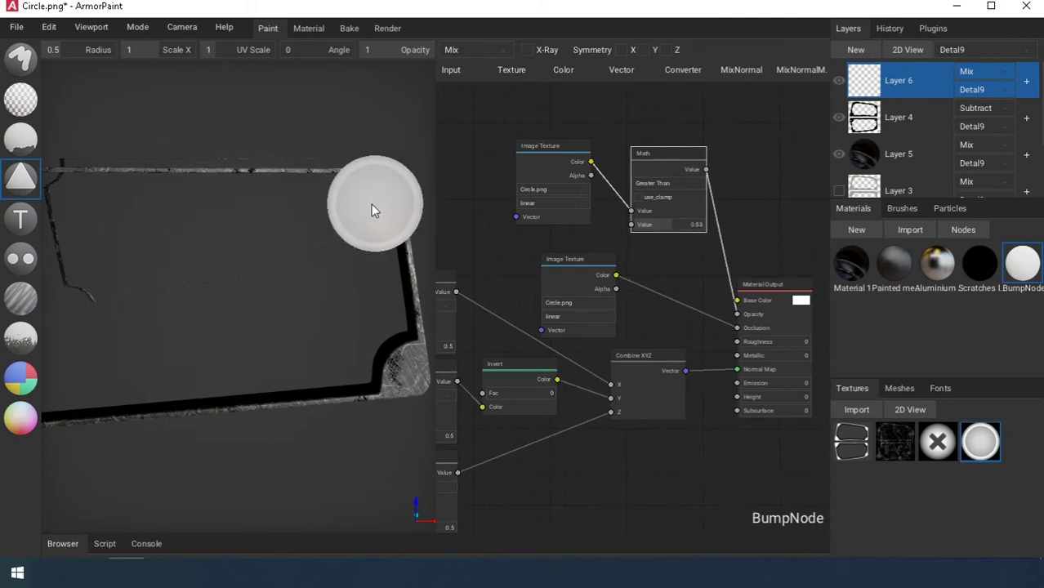
{"action": "middle_click_drag", "start_coordinate": [370, 204], "coordinate": [363, 207]}
Hide the node editor and set the camera's FoV to 0.3, bringing the whole frame back into view
{"action": "left_click", "coordinate": [33, 60]}
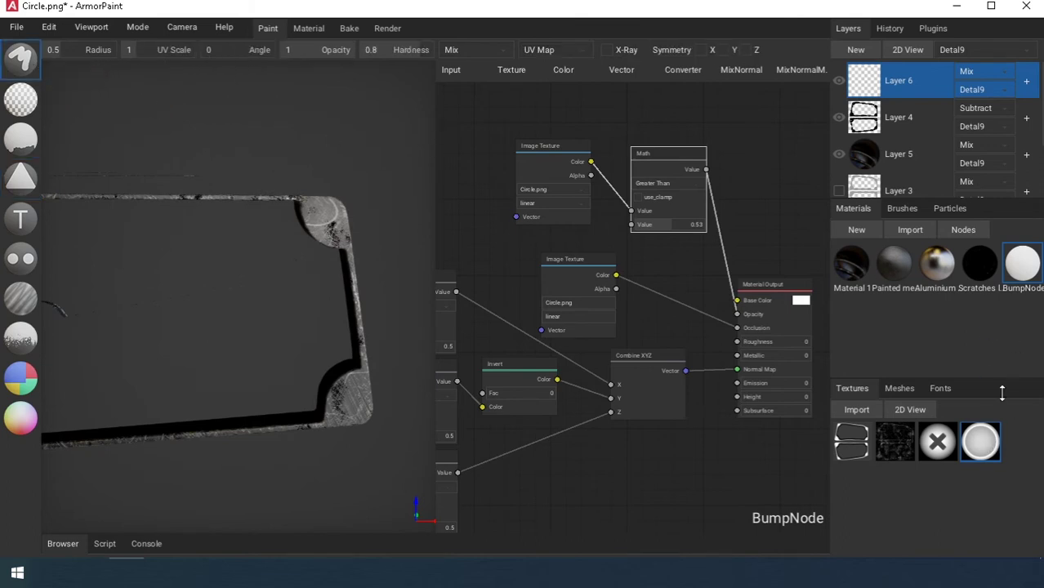
{"action": "key", "text": "Tab"}
{"action": "right_click_drag", "start_coordinate": [487, 286], "coordinate": [279, 72]}
{"action": "left_click", "coordinate": [172, 28]}
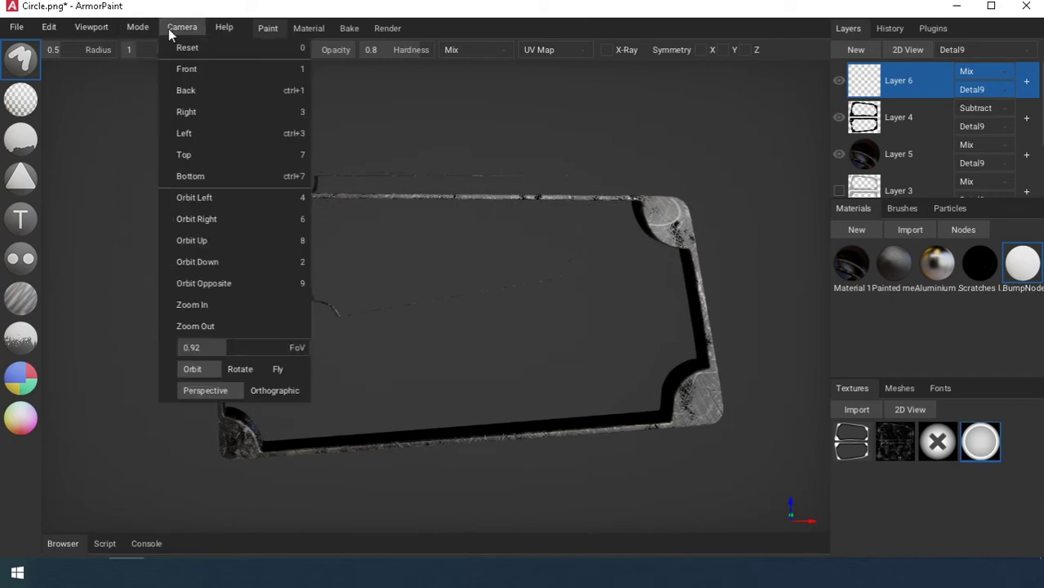
{"action": "left_click_drag", "start_coordinate": [215, 345], "coordinate": [142, 352]}
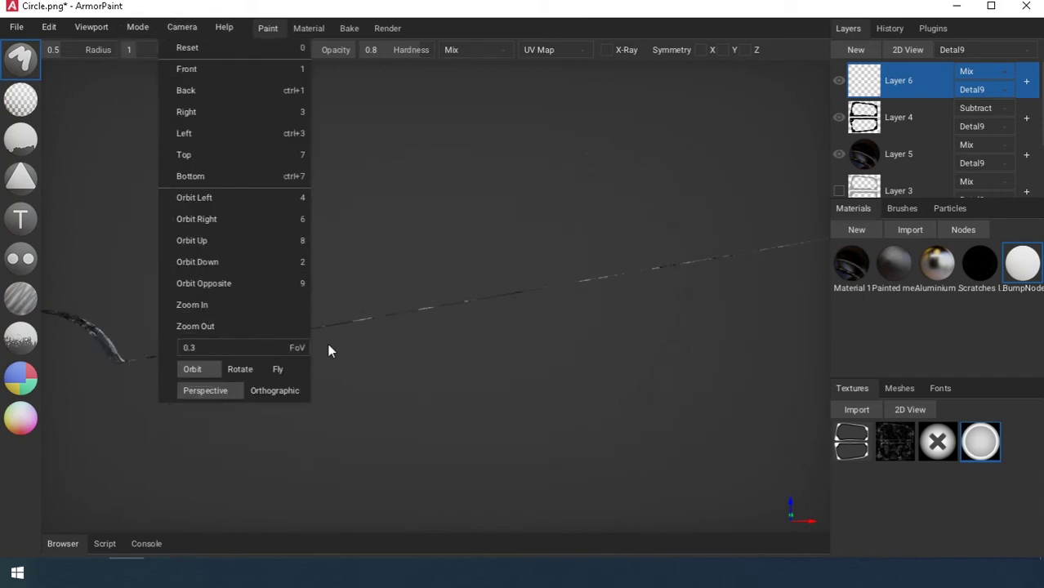
{"action": "left_click", "coordinate": [451, 272]}
{"action": "scroll", "coordinate": [451, 273], "scroll_direction": "down", "scroll_amount": 6}
{"action": "middle_click_drag", "start_coordinate": [451, 274], "coordinate": [449, 268]}
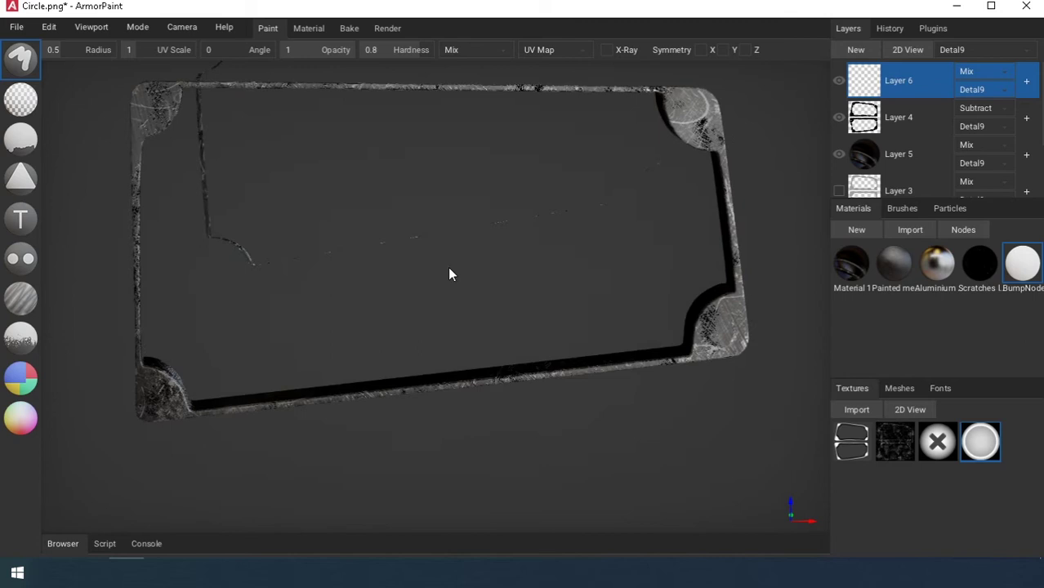
{"action": "scroll", "coordinate": [444, 266], "scroll_direction": "down", "scroll_amount": 2}
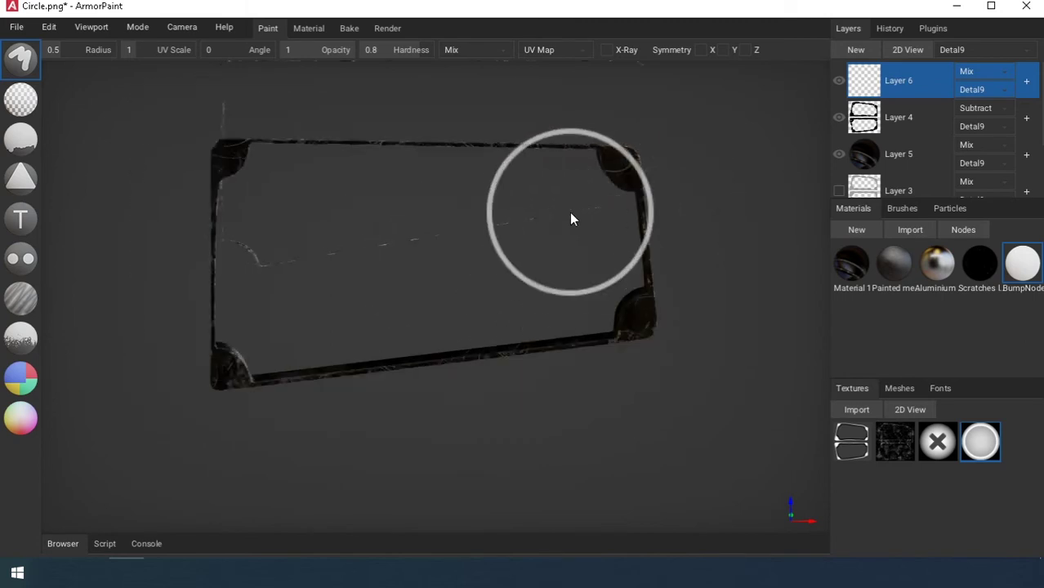
Frame the panel from a slightly orbited front view and set the circle decal's radius to 0.21
{"action": "key", "text": "1"}
{"action": "middle_click_drag", "start_coordinate": [569, 213], "coordinate": [592, 274]}
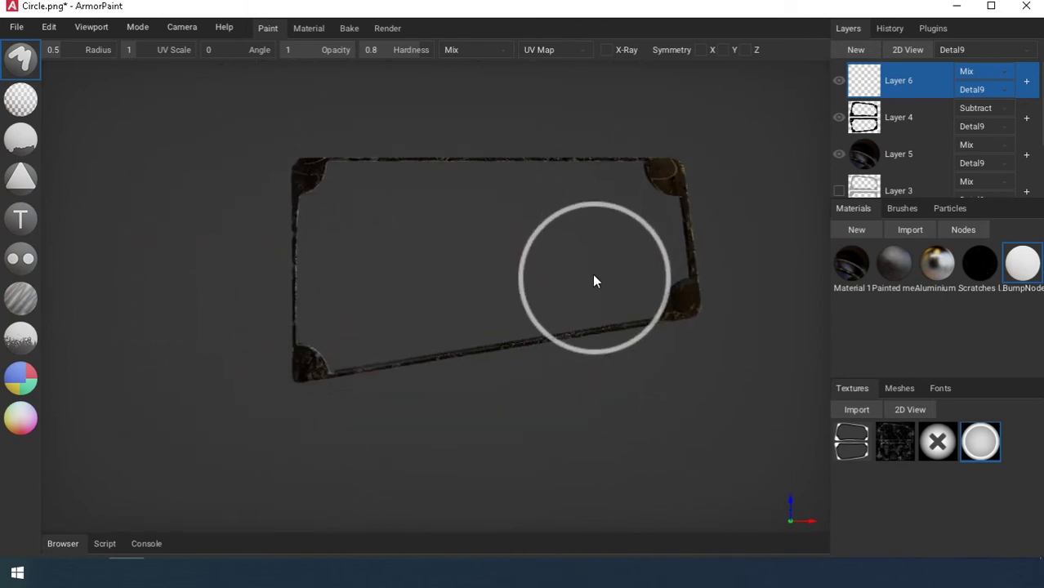
{"action": "scroll", "coordinate": [387, 247], "scroll_direction": "up", "scroll_amount": 2}
{"action": "scroll", "coordinate": [432, 245], "scroll_direction": "up", "scroll_amount": 2}
{"action": "mouse_move", "coordinate": [436, 236]}
{"action": "middle_mouse_down"}
{"action": "mouse_move", "coordinate": [446, 250]}
{"action": "mouse_move", "coordinate": [427, 250]}
{"action": "middle_mouse_up"}
{"action": "scroll", "coordinate": [422, 252], "scroll_direction": "up", "scroll_amount": 2}
{"action": "scroll", "coordinate": [422, 251], "scroll_direction": "up", "scroll_amount": 1}
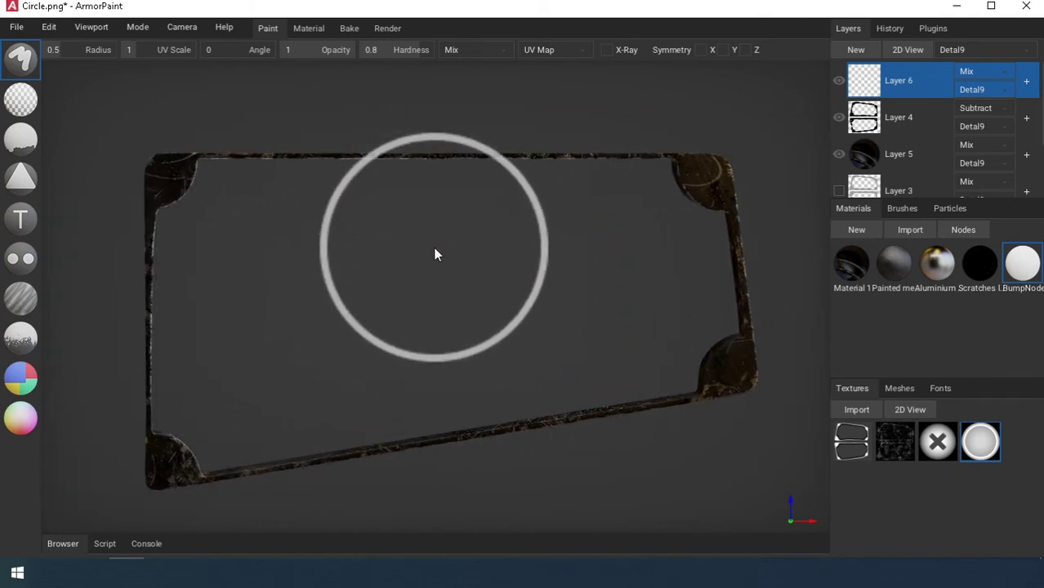
{"action": "key", "text": "4"}
{"action": "key", "text": "6"}
{"action": "key", "text": "6"}
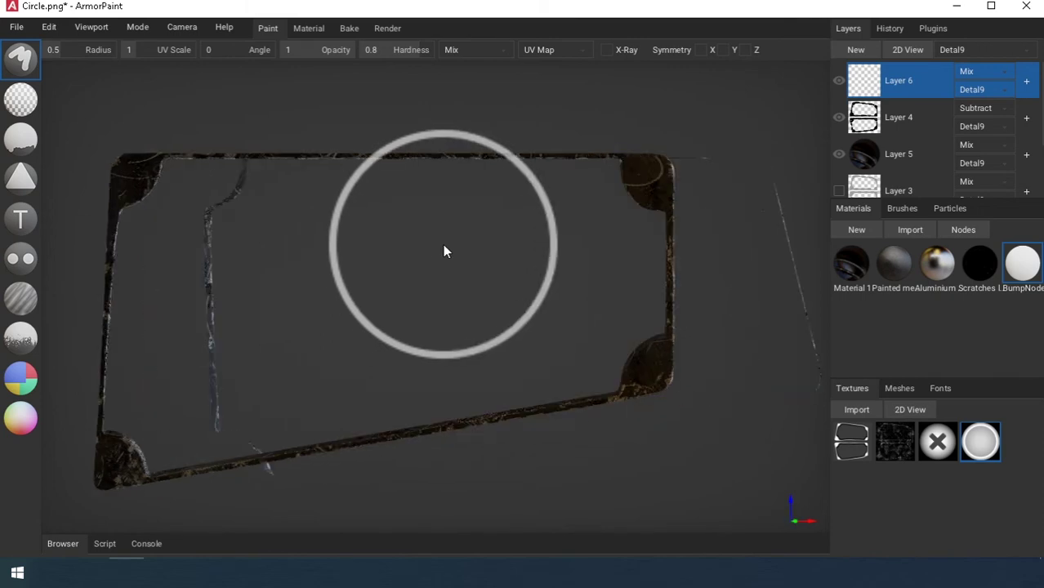
{"action": "right_click_drag", "start_coordinate": [442, 245], "coordinate": [454, 244]}
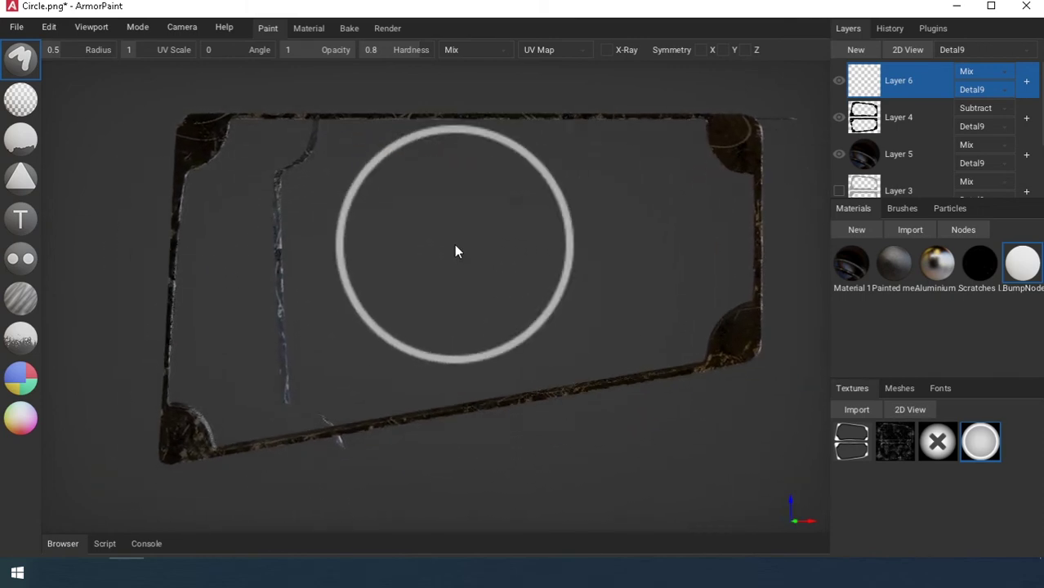
{"action": "left_click", "coordinate": [23, 177]}
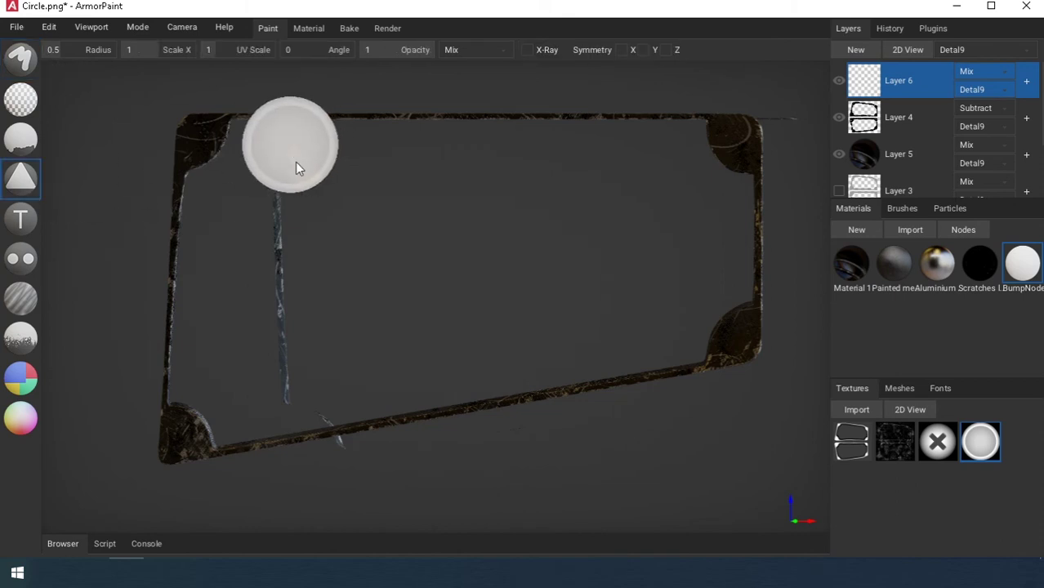
{"action": "key", "text": "f"}
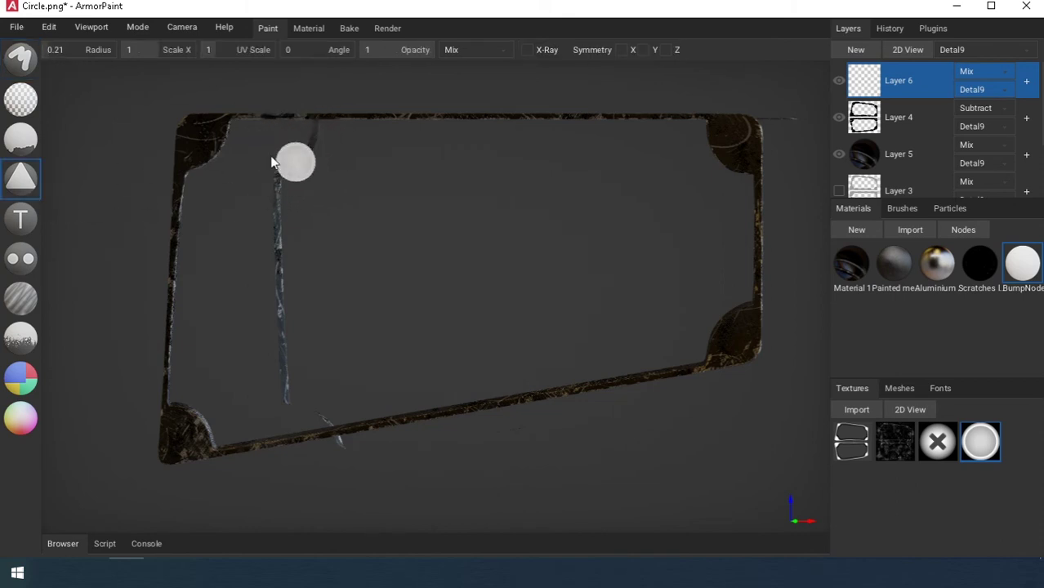
Turn off Base Color, Roughness and Metallic for Layer 6, and turn off Base Color and Roughness in the BumpNode material
{"action": "right_click", "coordinate": [875, 74]}
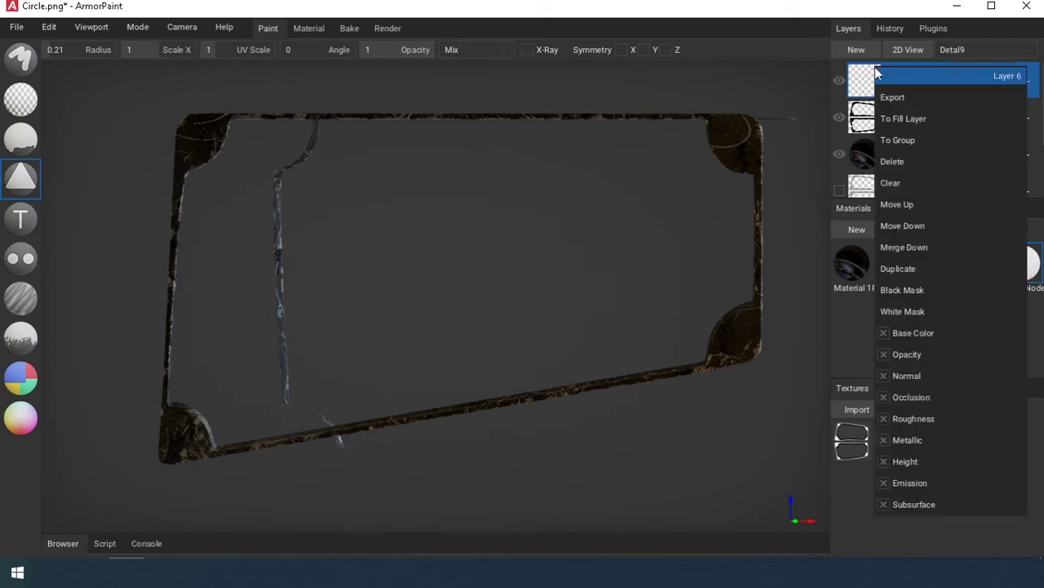
{"action": "left_click", "coordinate": [883, 332]}
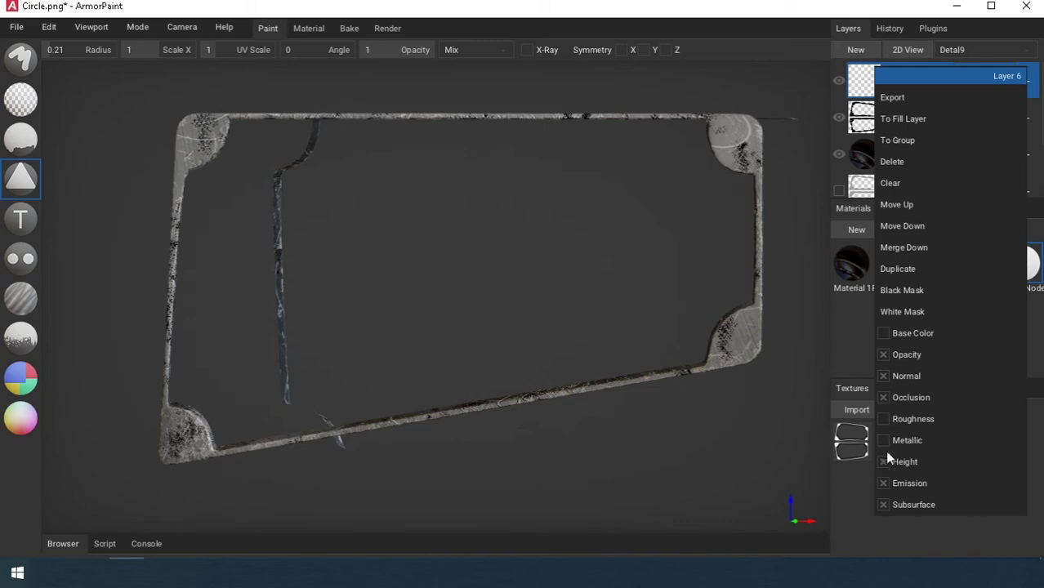
{"action": "left_click", "coordinate": [872, 547]}
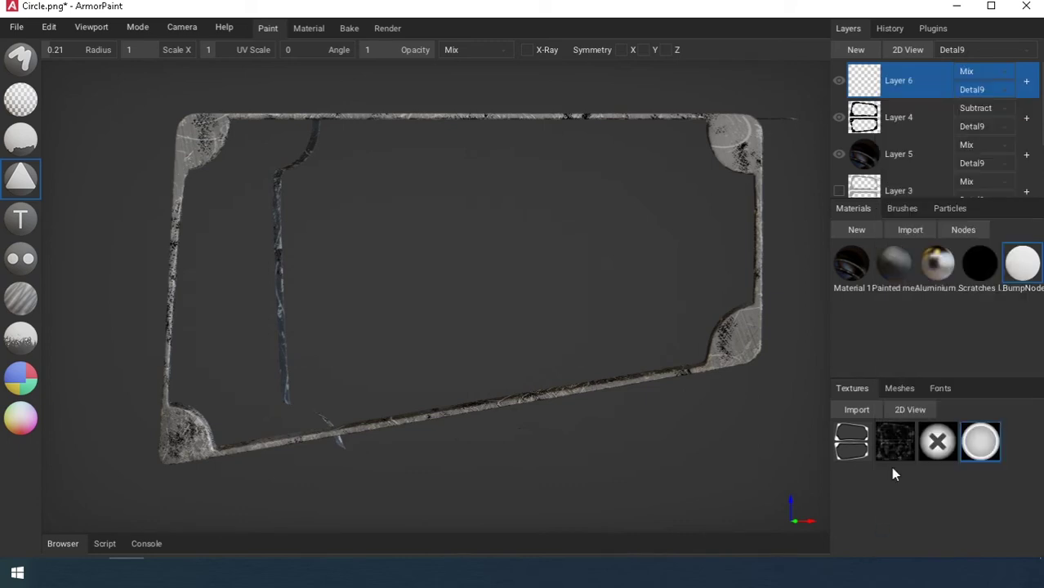
{"action": "right_click", "coordinate": [1029, 260]}
{"action": "left_click", "coordinate": [900, 373]}
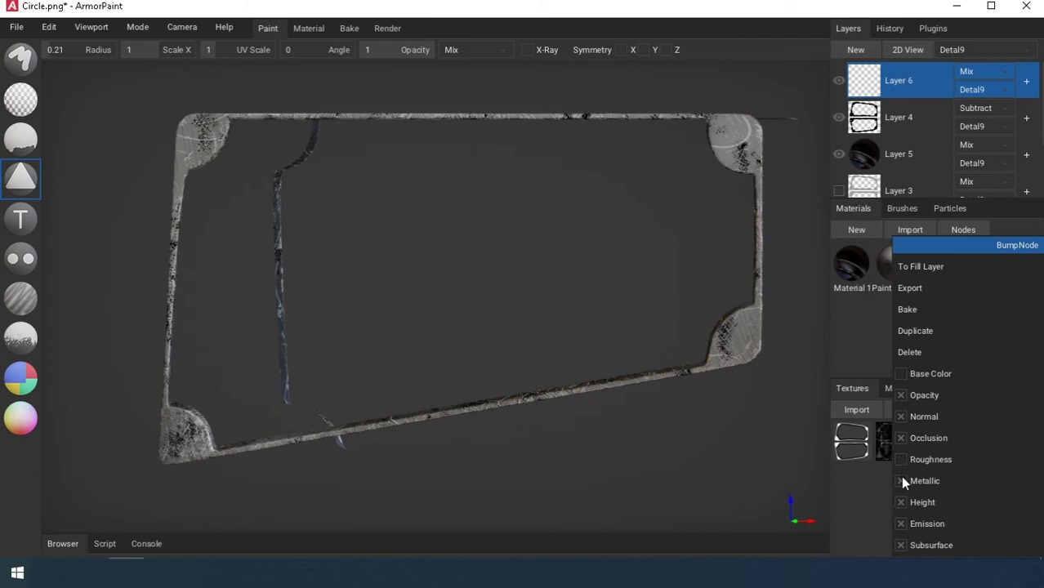
{"action": "left_click", "coordinate": [520, 480]}
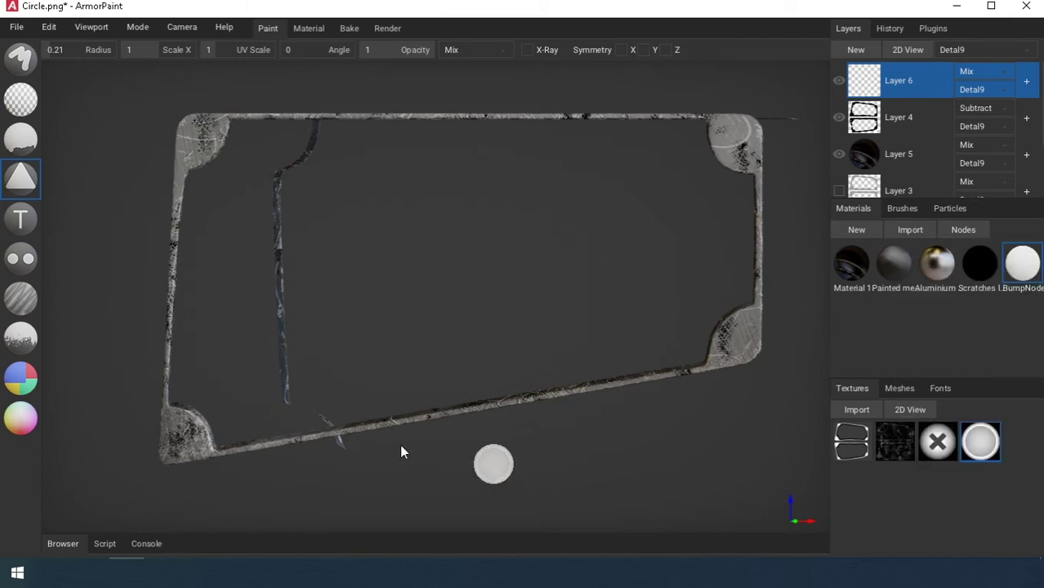
Stamp the circle decal onto all four corner brackets of the front frame, redoing the first stamp
{"action": "left_click", "coordinate": [201, 142]}
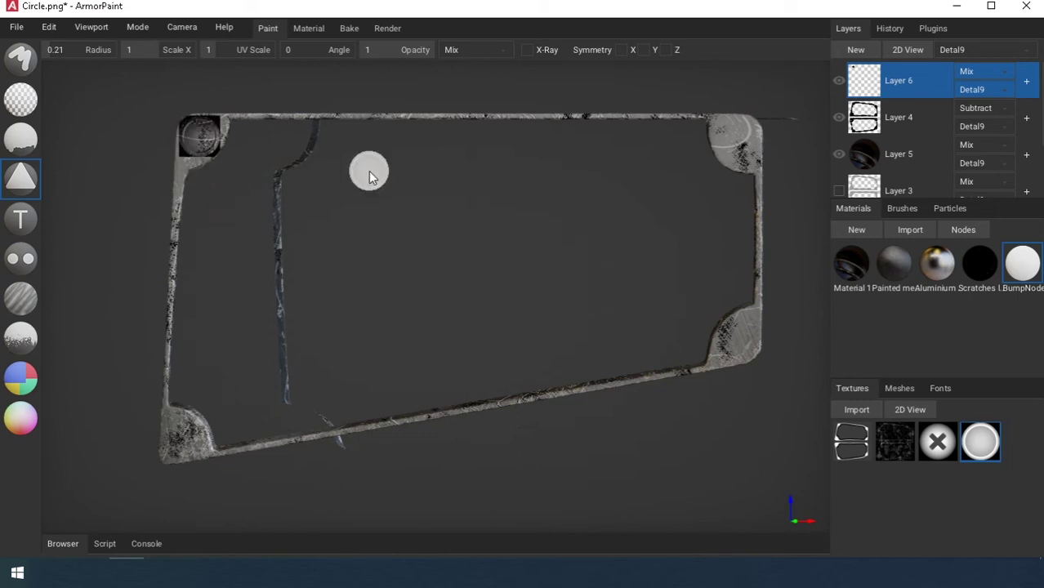
{"action": "key", "text": "ctrl+z"}
{"action": "left_click", "coordinate": [199, 137]}
{"action": "middle_click_drag", "start_coordinate": [369, 120], "coordinate": [339, 154]}
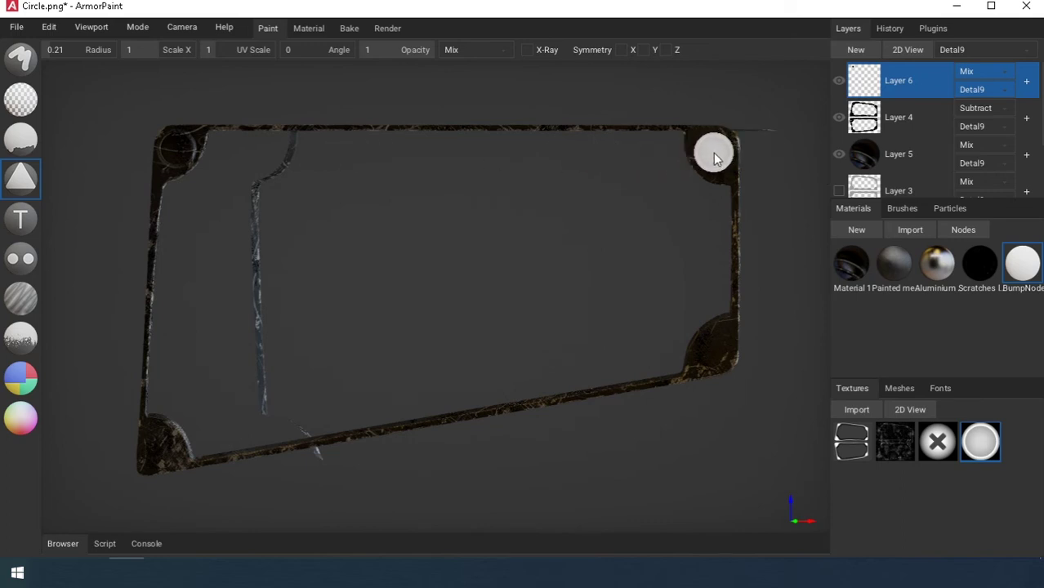
{"action": "left_click", "coordinate": [713, 154]}
{"action": "left_click", "coordinate": [714, 356]}
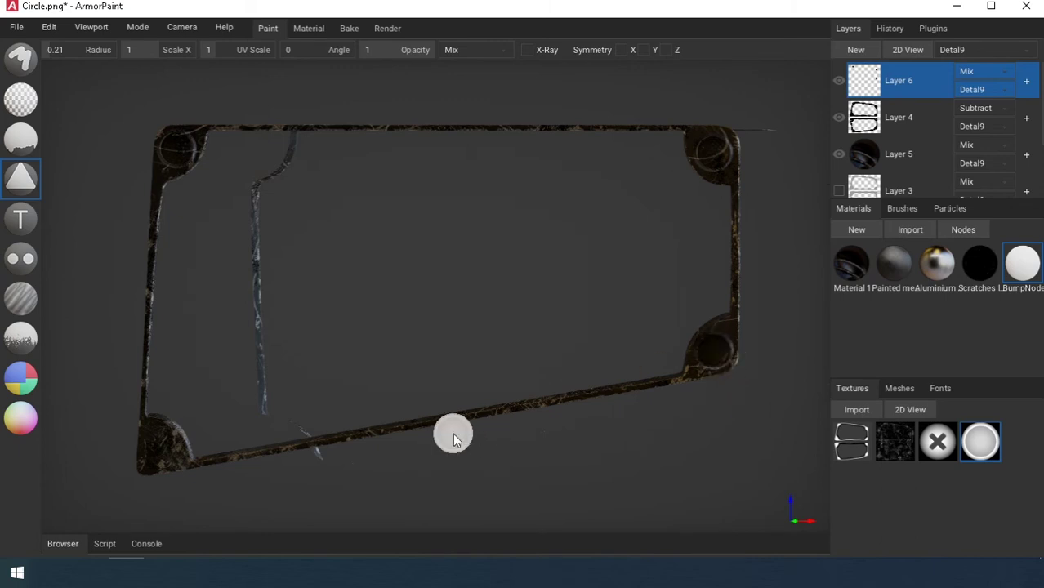
{"action": "left_click", "coordinate": [163, 449]}
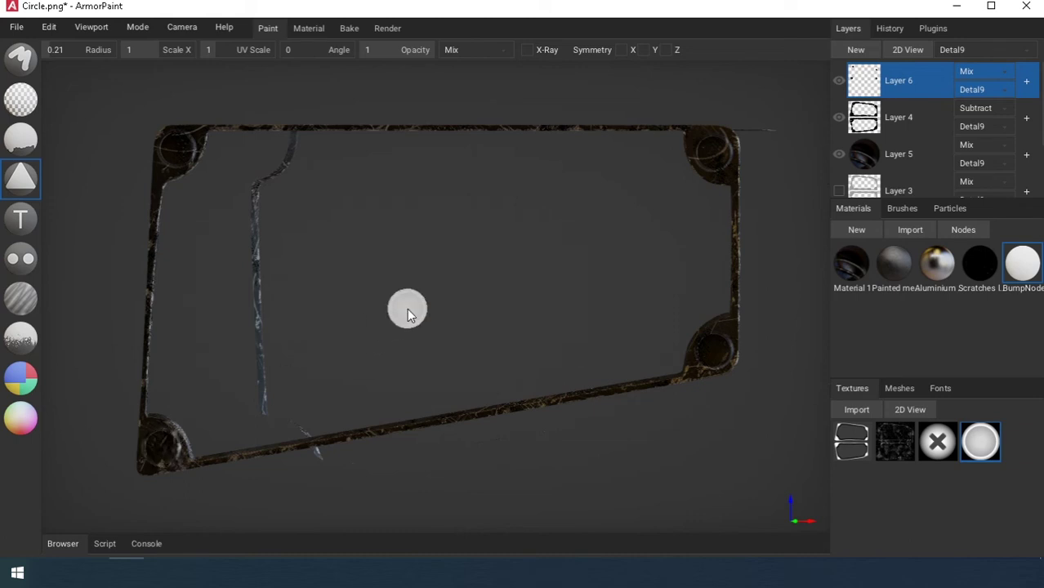
View the model from the opposite side and stamp the circle decal on the upper corner at that frame's wide end
{"action": "key", "text": "ctrl+1"}
{"action": "middle_click_drag", "start_coordinate": [564, 425], "coordinate": [581, 419]}
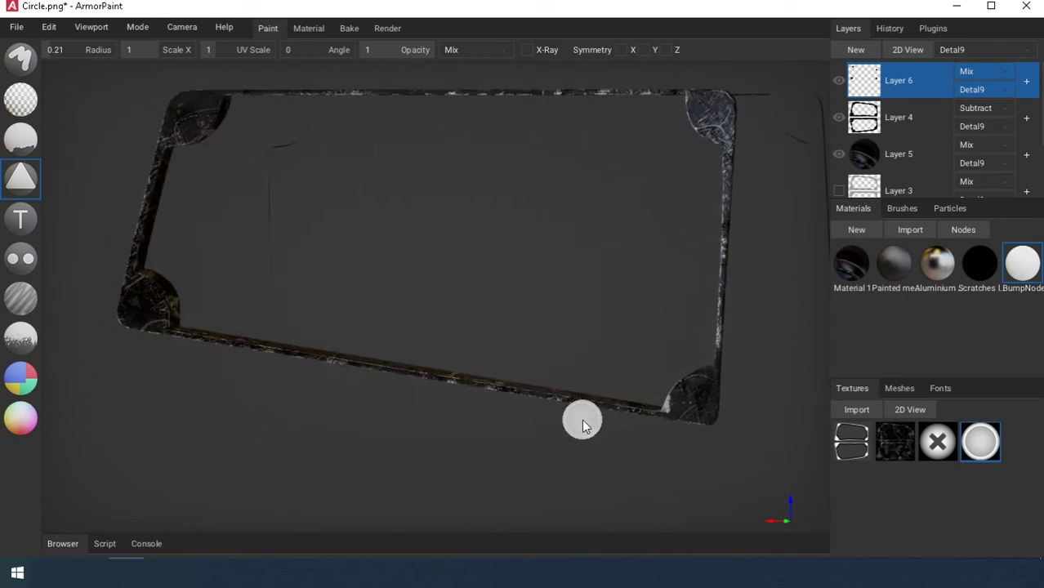
{"action": "key", "text": "ctrl+1"}
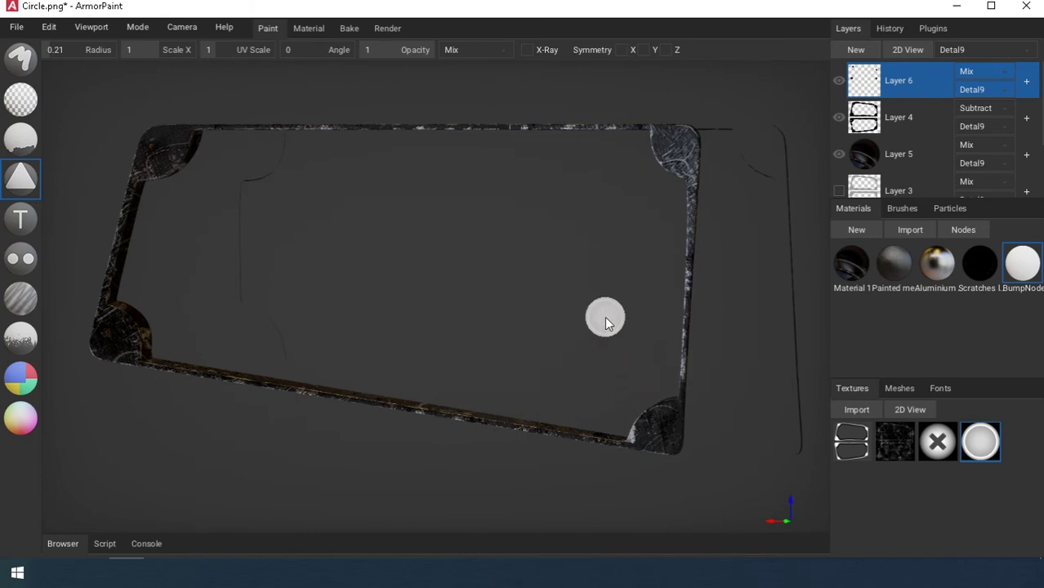
{"action": "key", "text": "6"}
{"action": "key", "text": "4"}
{"action": "key", "text": "4"}
{"action": "key", "text": "4"}
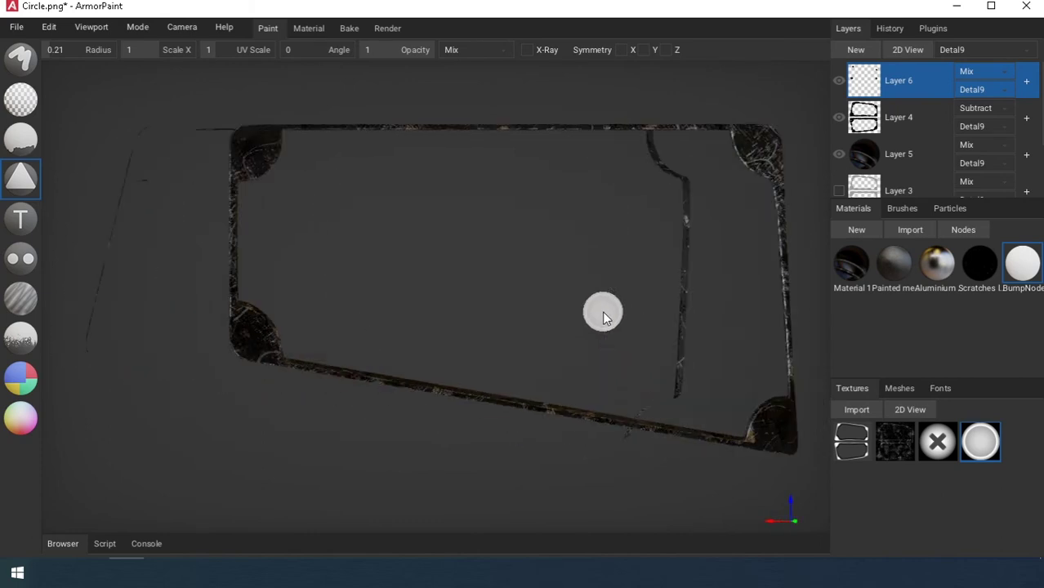
{"action": "scroll", "coordinate": [633, 287], "scroll_direction": "up", "scroll_amount": 1}
{"action": "middle_click_drag", "start_coordinate": [658, 283], "coordinate": [622, 288]}
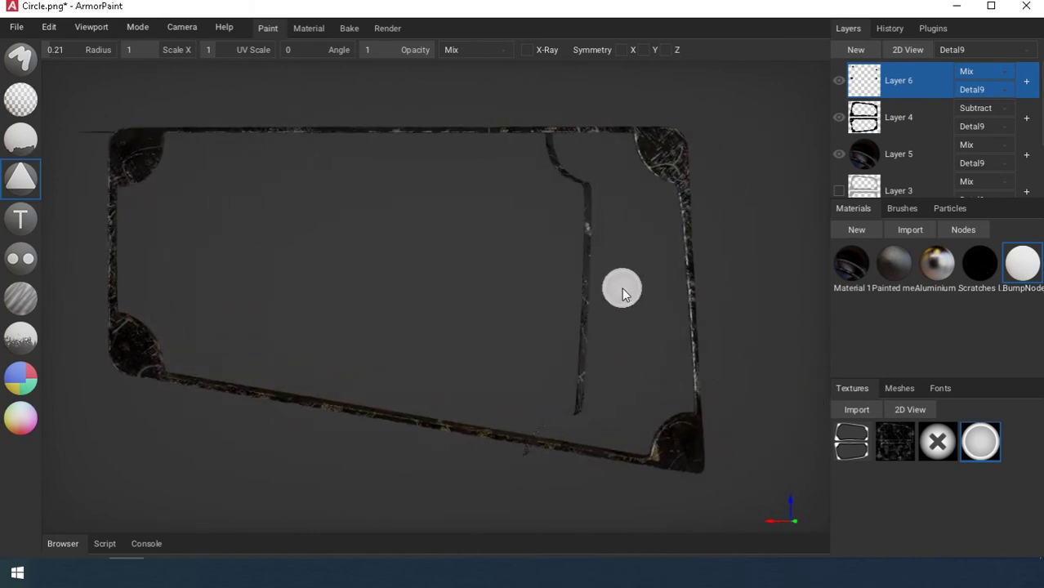
{"action": "left_click", "coordinate": [664, 154]}
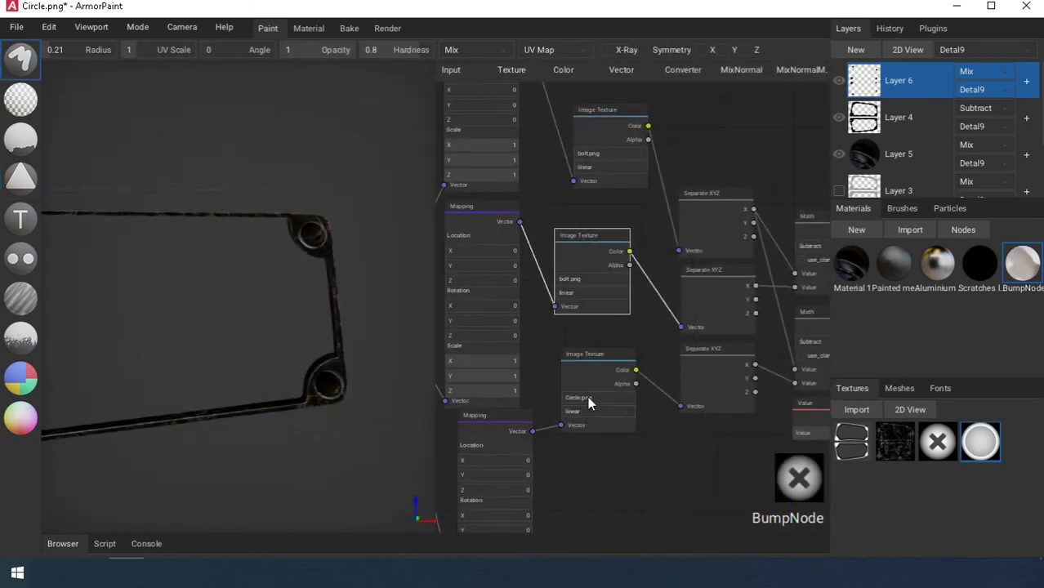
Switch the BumpNode material's Image Texture node that uses Circle.png to bolt.png
{"action": "left_click", "coordinate": [587, 396]}
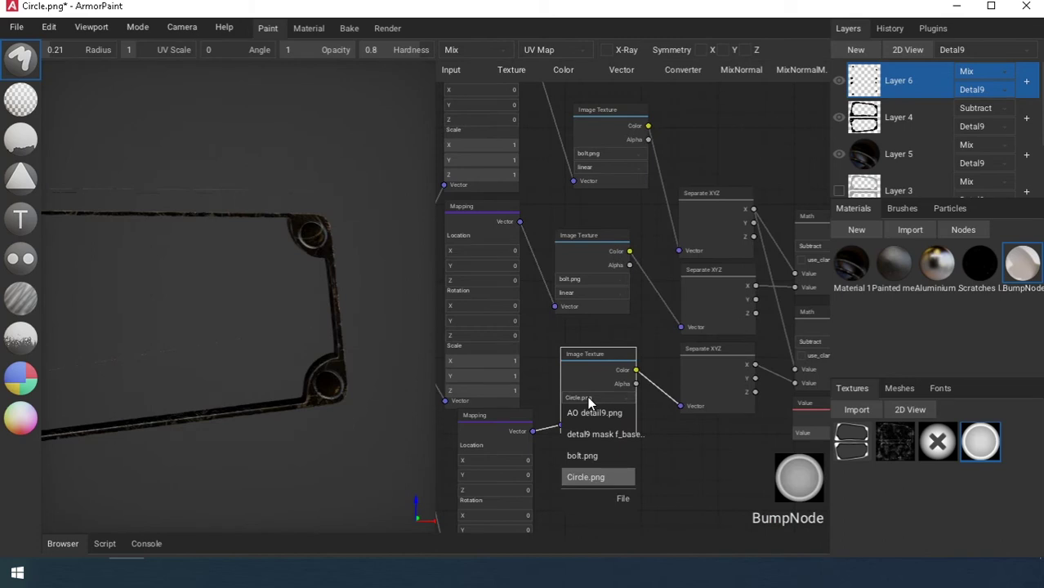
{"action": "left_click", "coordinate": [585, 448]}
{"action": "mouse_move", "coordinate": [232, 277]}
{"action": "middle_mouse_down"}
{"action": "mouse_move", "coordinate": [257, 277]}
{"action": "mouse_move", "coordinate": [242, 279]}
{"action": "middle_mouse_up"}
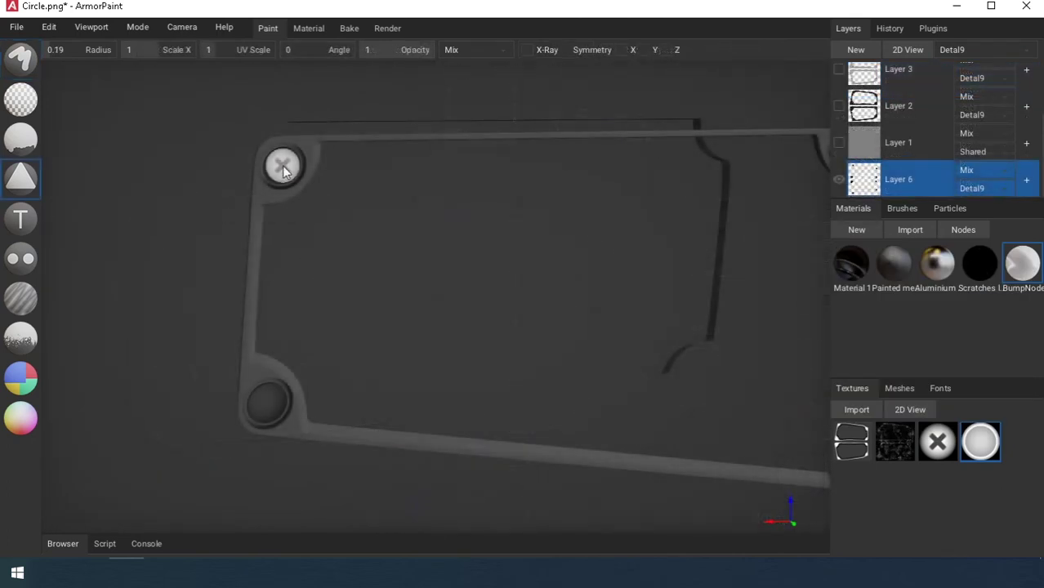
Try stamping the unrotated bolt decal into the two circular recesses at the frame's narrow end
{"action": "scroll", "coordinate": [288, 170], "scroll_direction": "down", "scroll_amount": 3}
{"action": "scroll", "coordinate": [324, 200], "scroll_direction": "up", "scroll_amount": 4}
{"action": "mouse_move", "coordinate": [360, 215]}
{"action": "middle_mouse_down"}
{"action": "mouse_move", "coordinate": [339, 214]}
{"action": "mouse_move", "coordinate": [359, 215]}
{"action": "middle_mouse_up"}
{"action": "right_click_drag", "start_coordinate": [359, 216], "coordinate": [257, 232]}
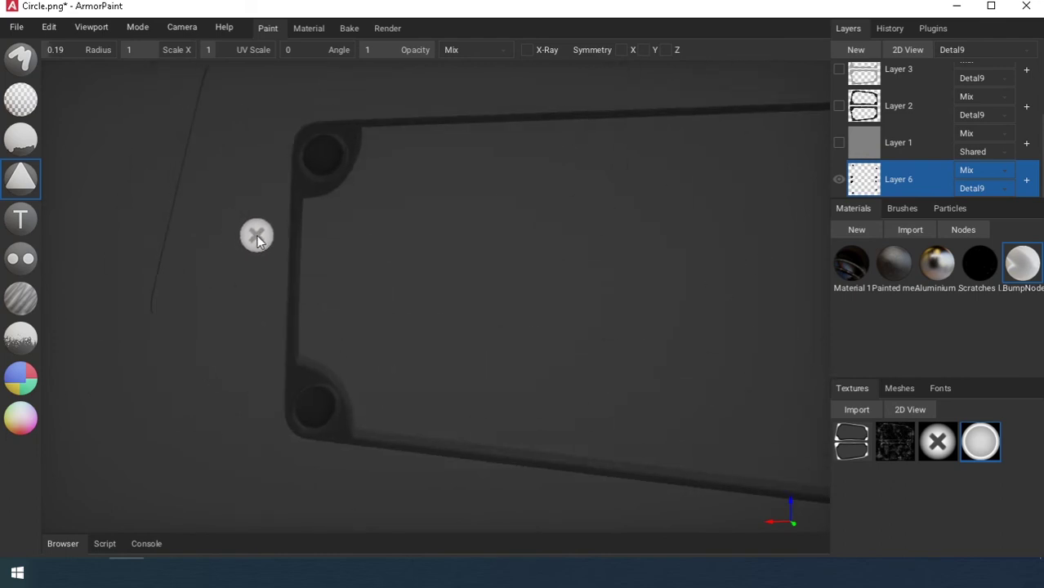
{"action": "right_click_drag", "start_coordinate": [302, 177], "coordinate": [312, 168]}
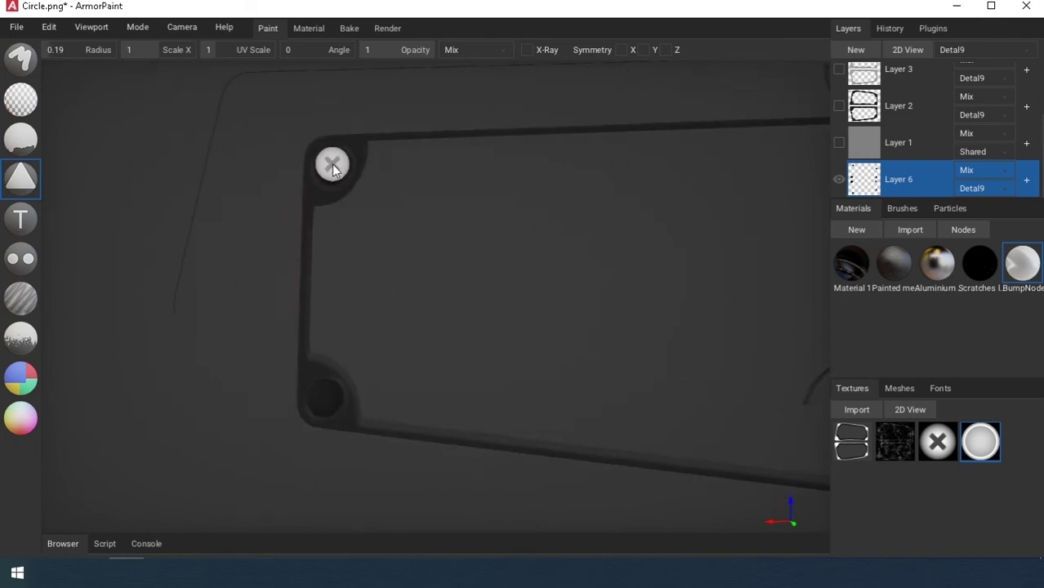
{"action": "left_click", "coordinate": [331, 168]}
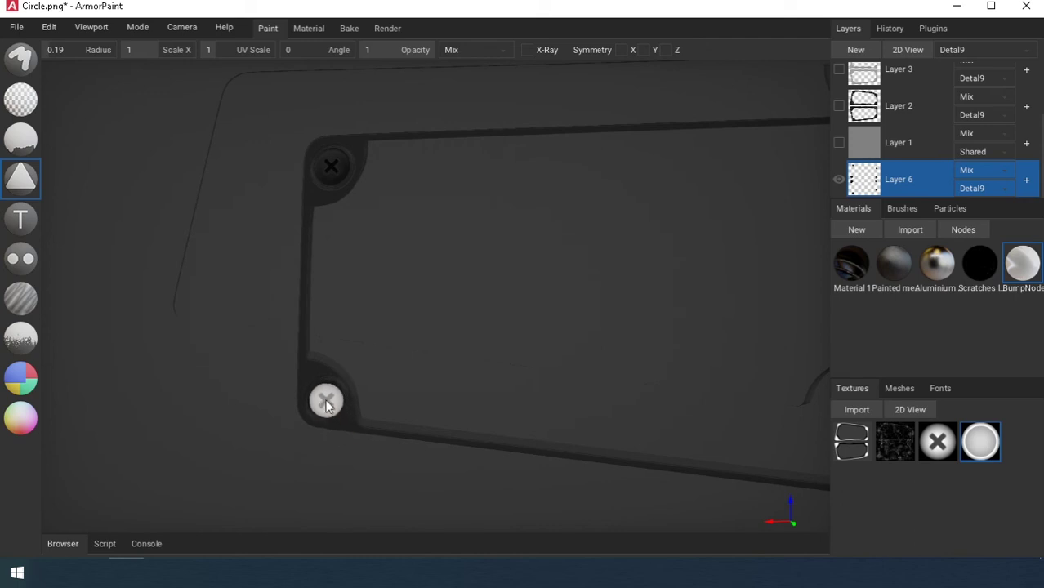
{"action": "left_click", "coordinate": [324, 398]}
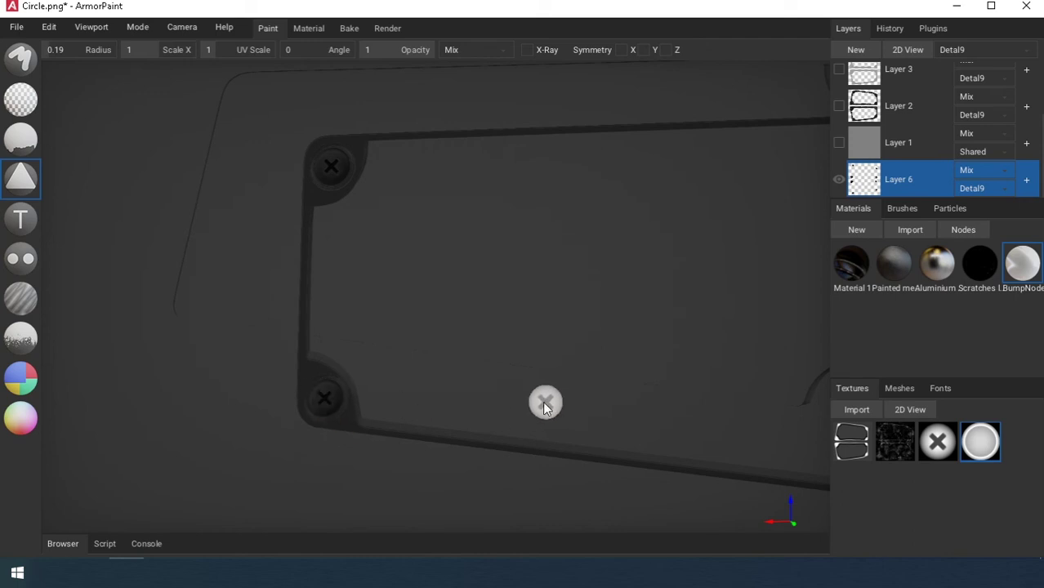
Stamp bolt decals into the two recesses at the frame's narrow end, using angle 48 for the upper and 26 for the lower
{"action": "mouse_move", "coordinate": [544, 402]}
{"action": "middle_mouse_down"}
{"action": "mouse_move", "coordinate": [512, 401]}
{"action": "mouse_move", "coordinate": [546, 401]}
{"action": "middle_mouse_up"}
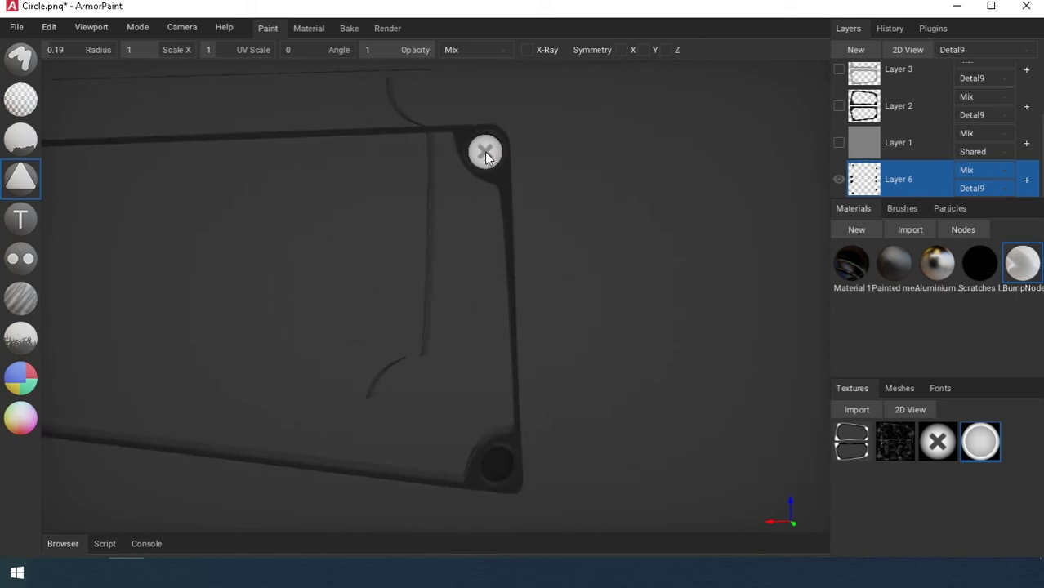
{"action": "right_click_drag", "start_coordinate": [484, 152], "coordinate": [447, 243]}
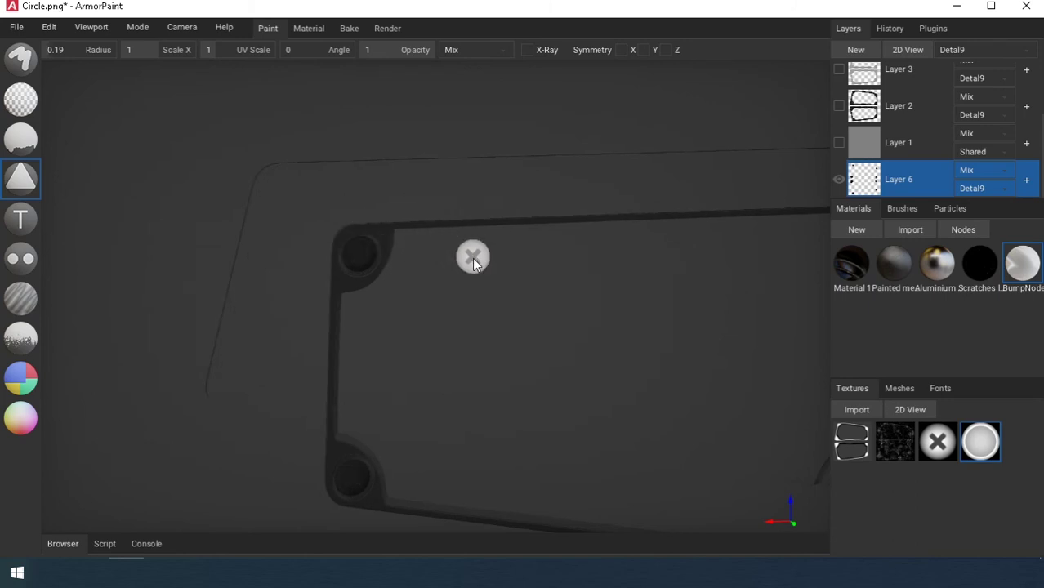
{"action": "middle_click_drag", "start_coordinate": [472, 258], "coordinate": [460, 260]}
{"action": "left_click_drag", "start_coordinate": [282, 54], "coordinate": [290, 55]}
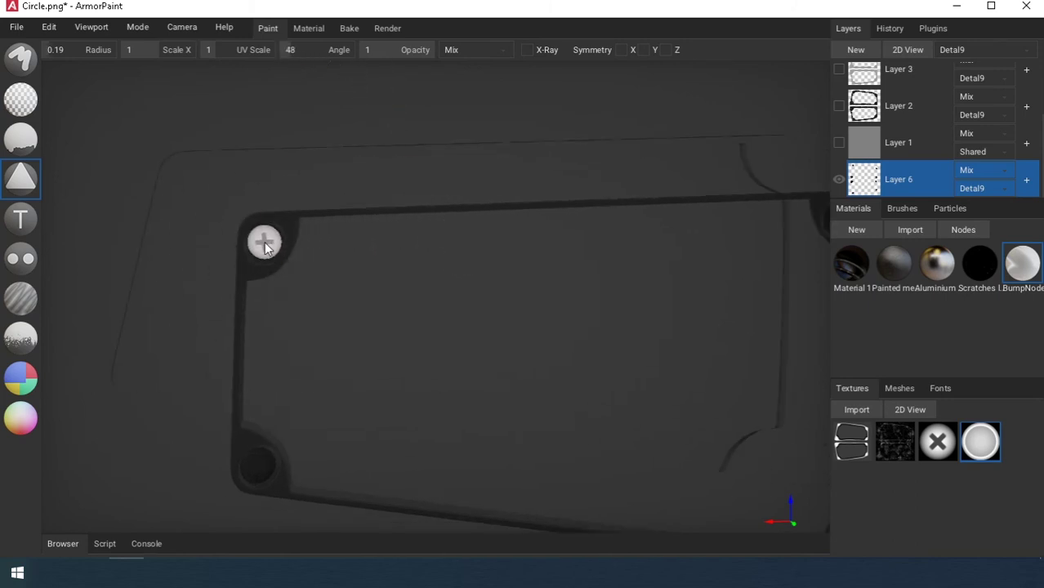
{"action": "left_click", "coordinate": [264, 245]}
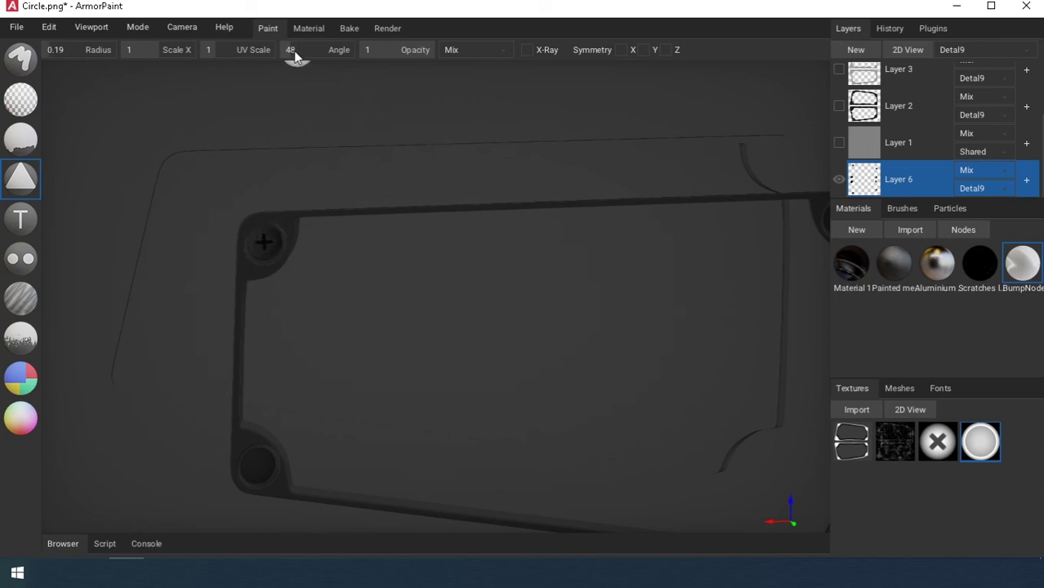
{"action": "left_click_drag", "start_coordinate": [287, 54], "coordinate": [284, 54]}
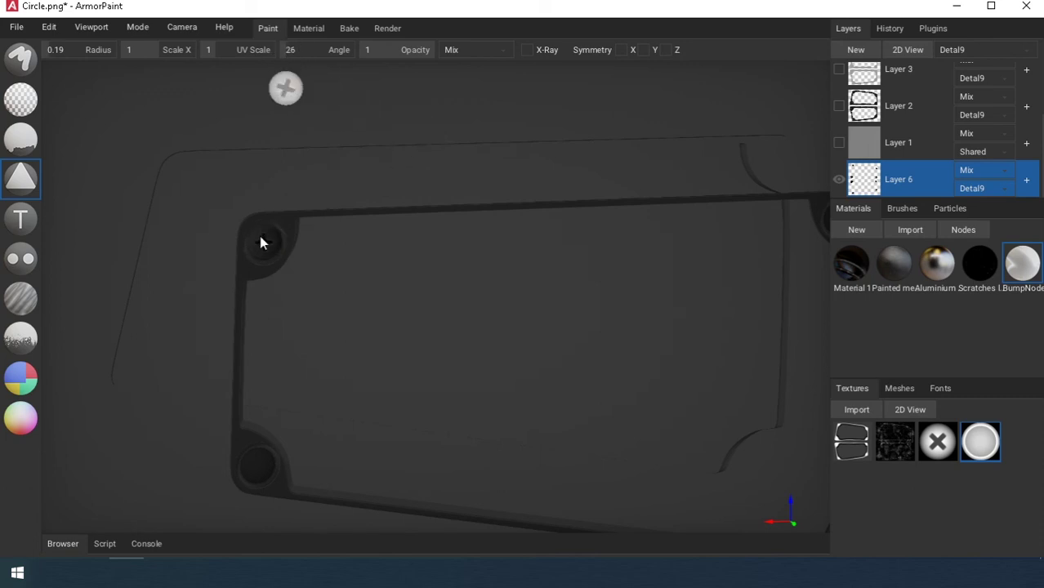
{"action": "left_click", "coordinate": [260, 467]}
Stamp bolt decals into the two recesses at the frame's wide end, using angle 70 for the upper and 110 for the lower
{"action": "middle_click_drag", "start_coordinate": [512, 398], "coordinate": [501, 399]}
{"action": "left_click_drag", "start_coordinate": [291, 54], "coordinate": [477, 178]}
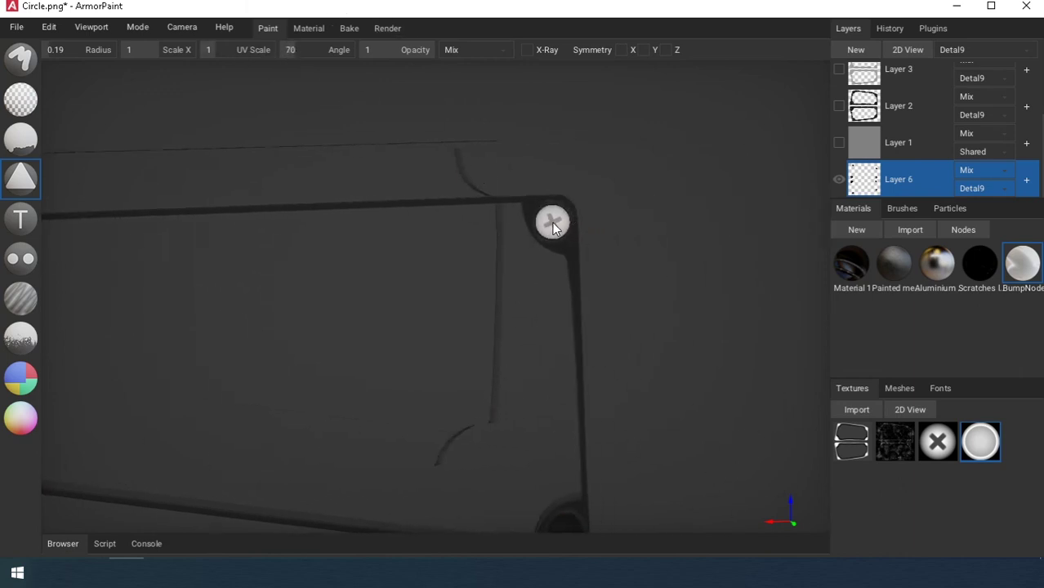
{"action": "right_click_drag", "start_coordinate": [552, 221], "coordinate": [640, 270]}
{"action": "middle_click_drag", "start_coordinate": [640, 269], "coordinate": [615, 269]}
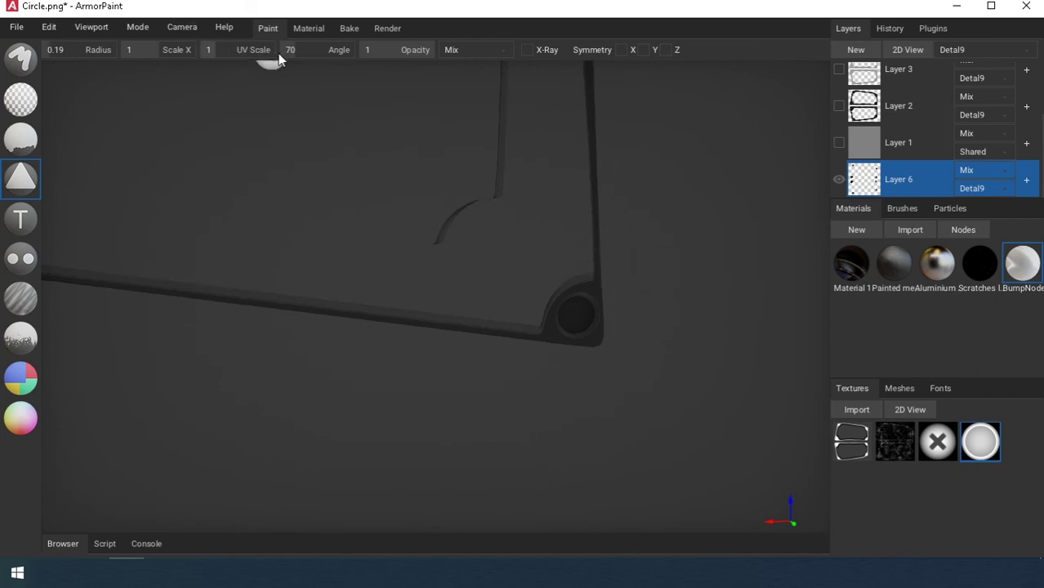
{"action": "left_click_drag", "start_coordinate": [302, 55], "coordinate": [303, 55]}
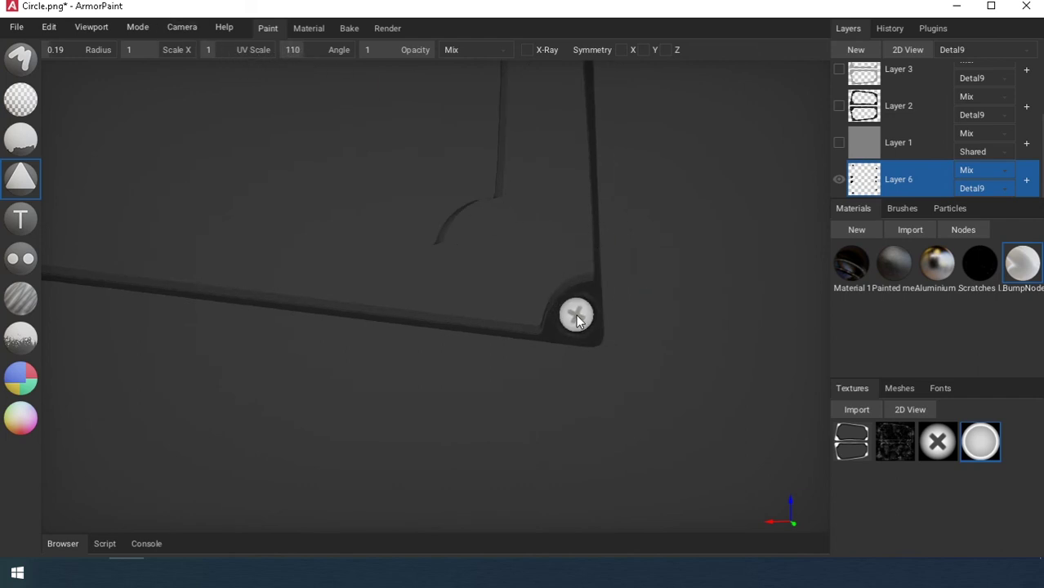
{"action": "scroll", "coordinate": [662, 270], "scroll_direction": "down", "scroll_amount": 5}
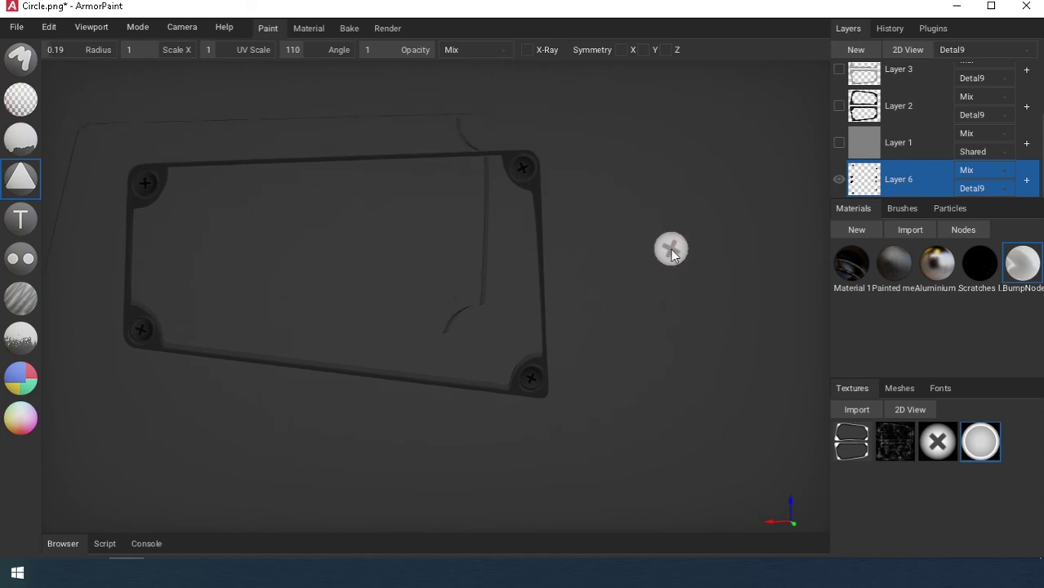
{"action": "right_click_drag", "start_coordinate": [668, 246], "coordinate": [588, 258]}
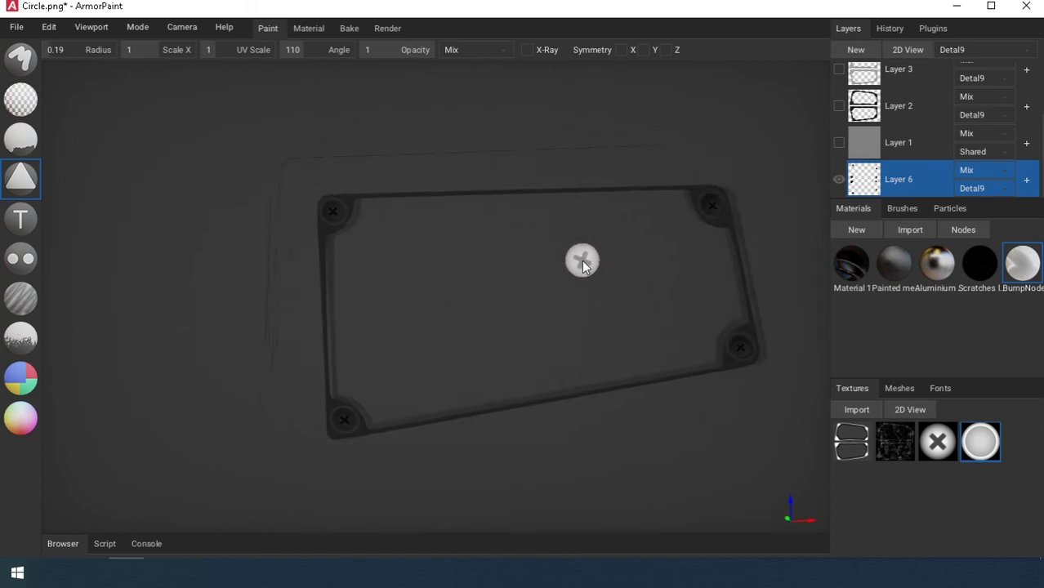
Move Layer 6 to the top of the layer stack and show Layer 4 and Layer 5 again
{"action": "key", "text": "b"}
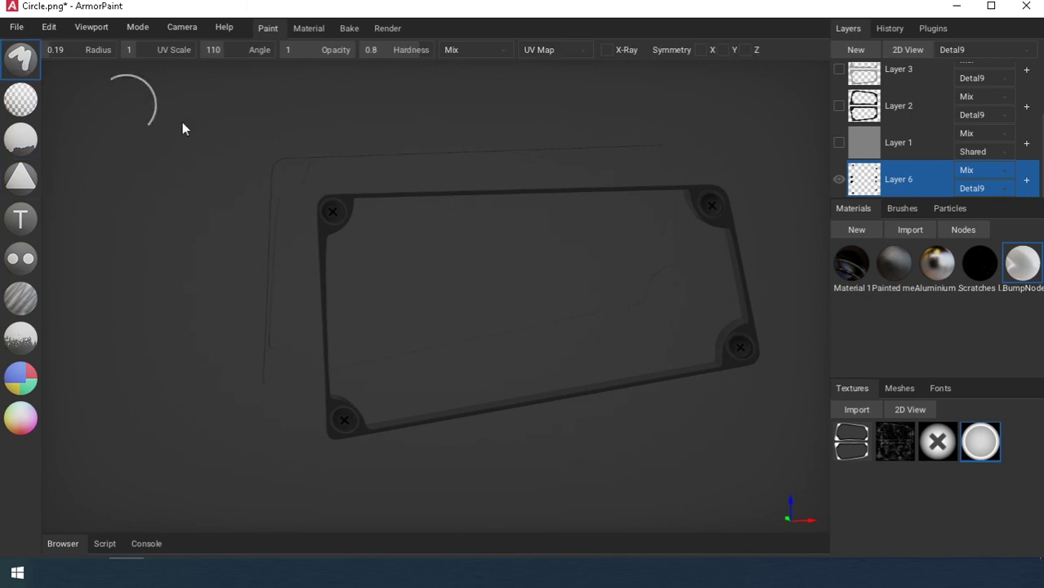
{"action": "scroll", "coordinate": [246, 137], "scroll_direction": "down", "scroll_amount": 2}
{"action": "left_click_drag", "start_coordinate": [864, 186], "coordinate": [869, 70]}
{"action": "scroll", "coordinate": [864, 143], "scroll_direction": "up", "scroll_amount": 2}
{"action": "left_click", "coordinate": [839, 154]}
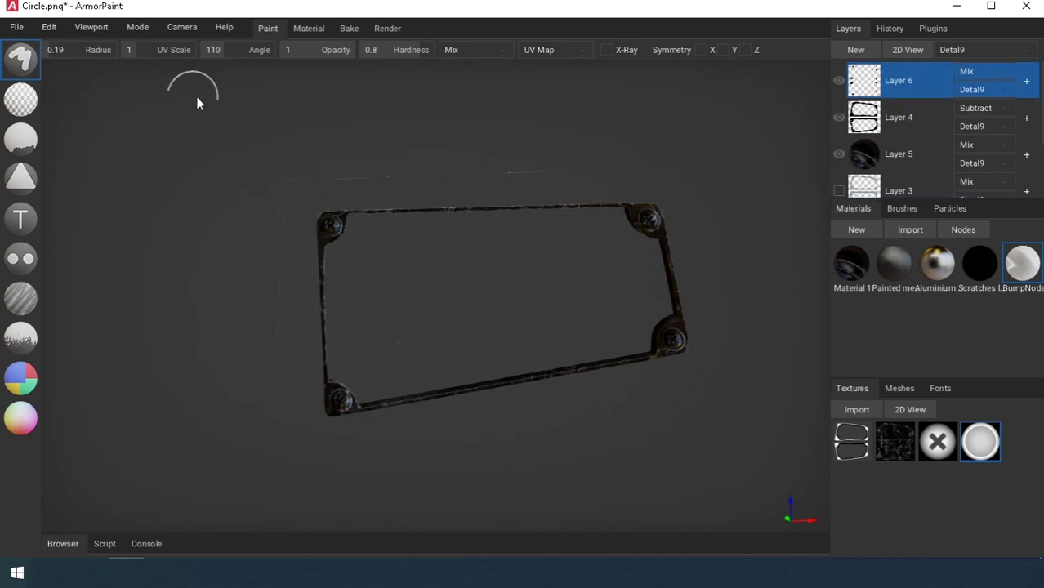
{"action": "middle_click_drag", "start_coordinate": [477, 211], "coordinate": [388, 232]}
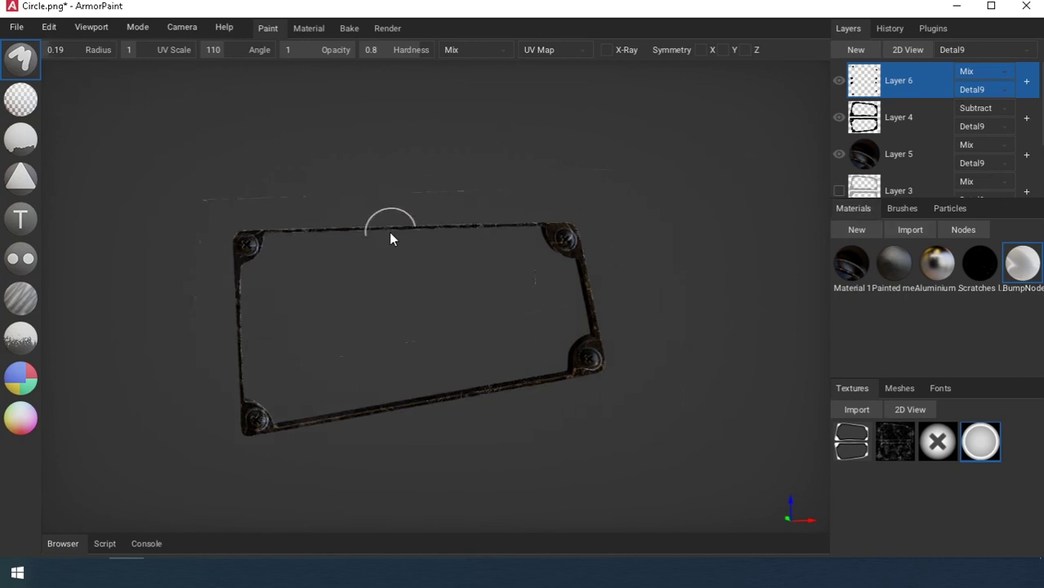
{"action": "scroll", "coordinate": [467, 261], "scroll_direction": "down", "scroll_amount": 2}
{"action": "scroll", "coordinate": [467, 260], "scroll_direction": "up", "scroll_amount": 1}
{"action": "mouse_move", "coordinate": [468, 267]}
{"action": "right_mouse_down"}
{"action": "mouse_move", "coordinate": [482, 270]}
{"action": "mouse_move", "coordinate": [396, 268]}
{"action": "mouse_move", "coordinate": [468, 277]}
{"action": "mouse_move", "coordinate": [515, 259]}
{"action": "mouse_move", "coordinate": [334, 259]}
{"action": "mouse_move", "coordinate": [562, 259]}
{"action": "mouse_move", "coordinate": [423, 294]}
{"action": "right_mouse_up"}
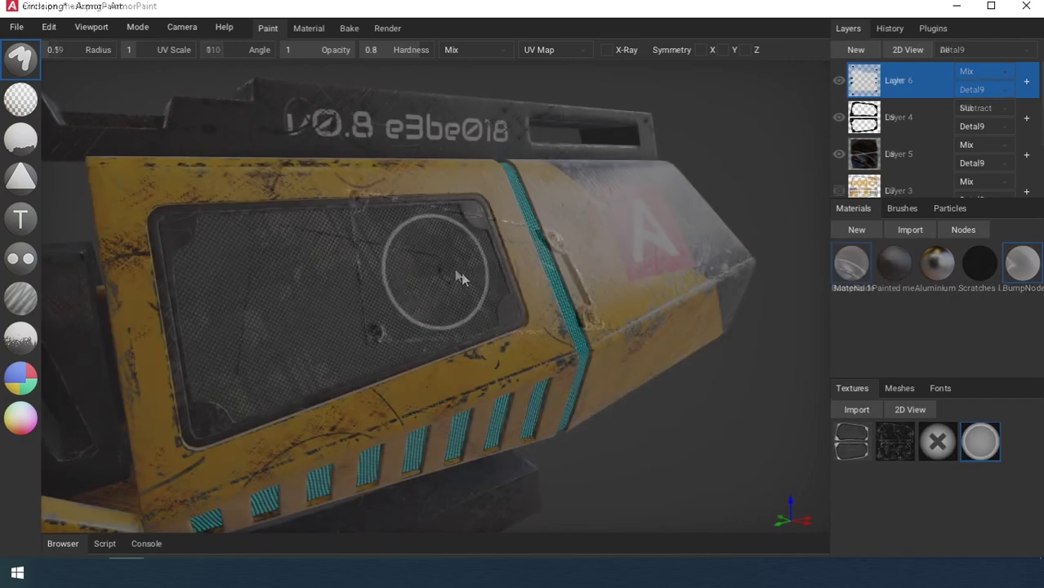